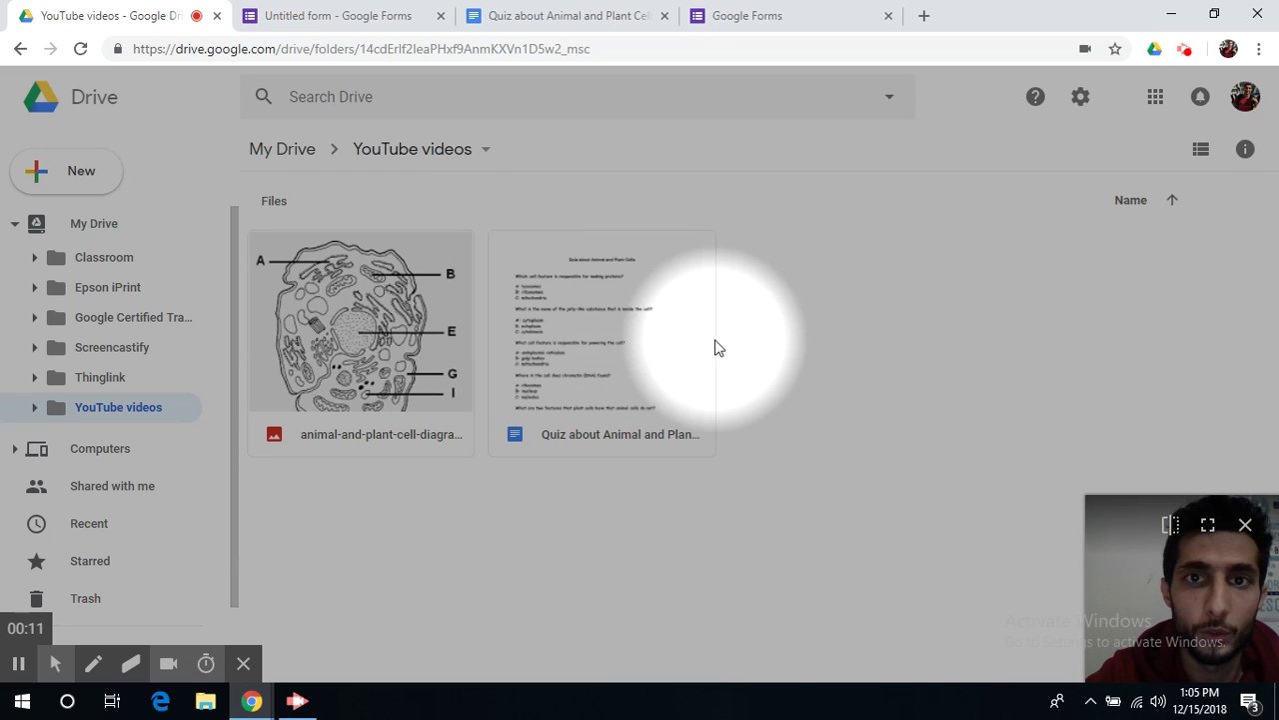
- Create a new blank Google Form from the YouTube videos folder in Google Drive
left_click(775, 15)
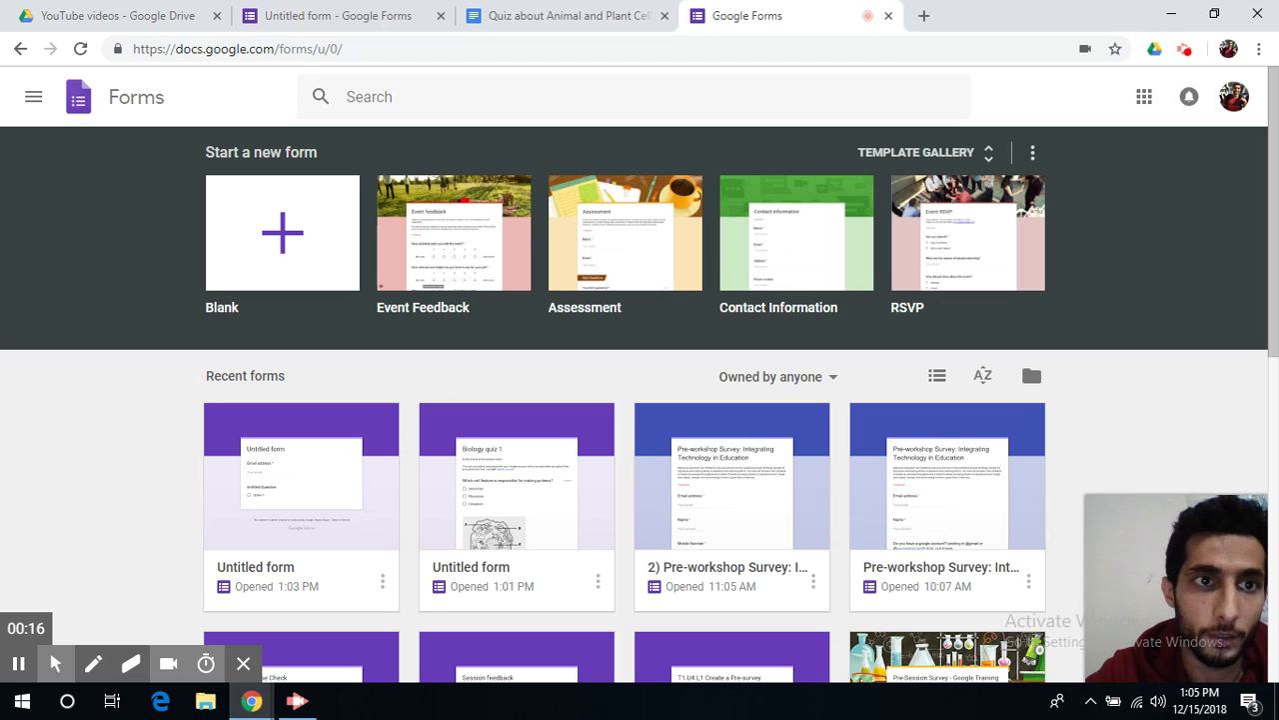
left_click(104, 15)
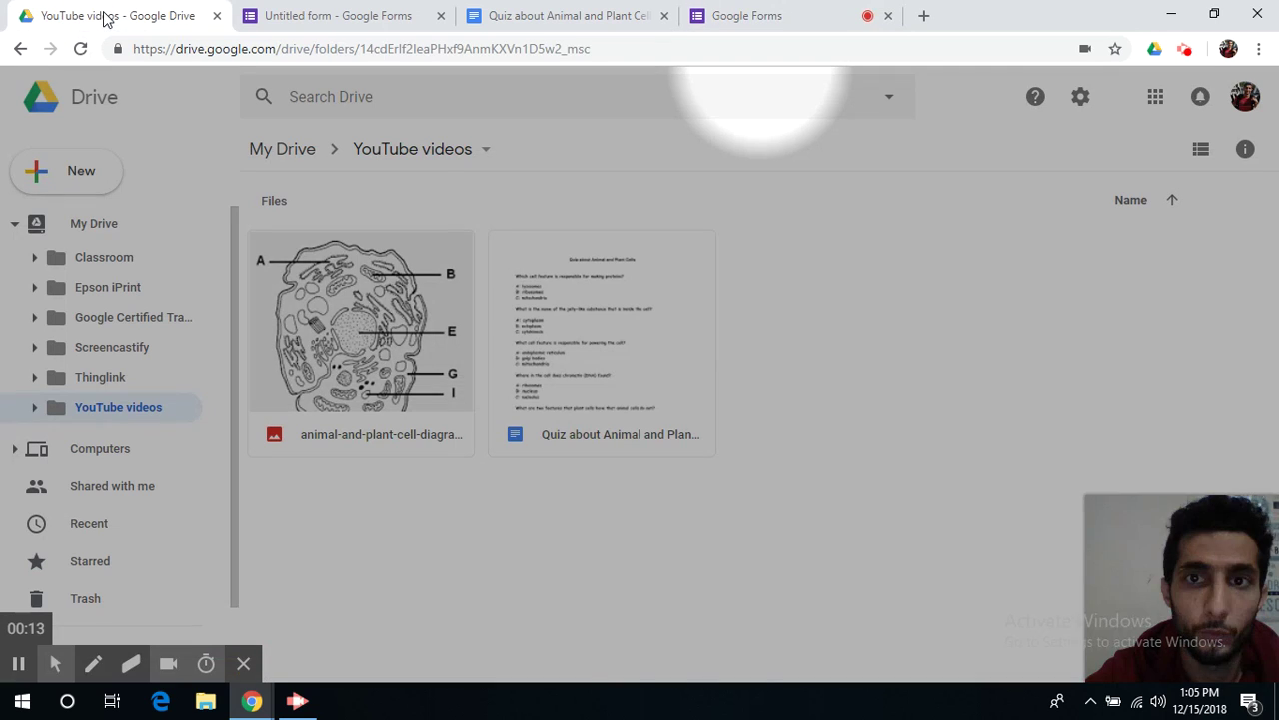
left_click(86, 187)
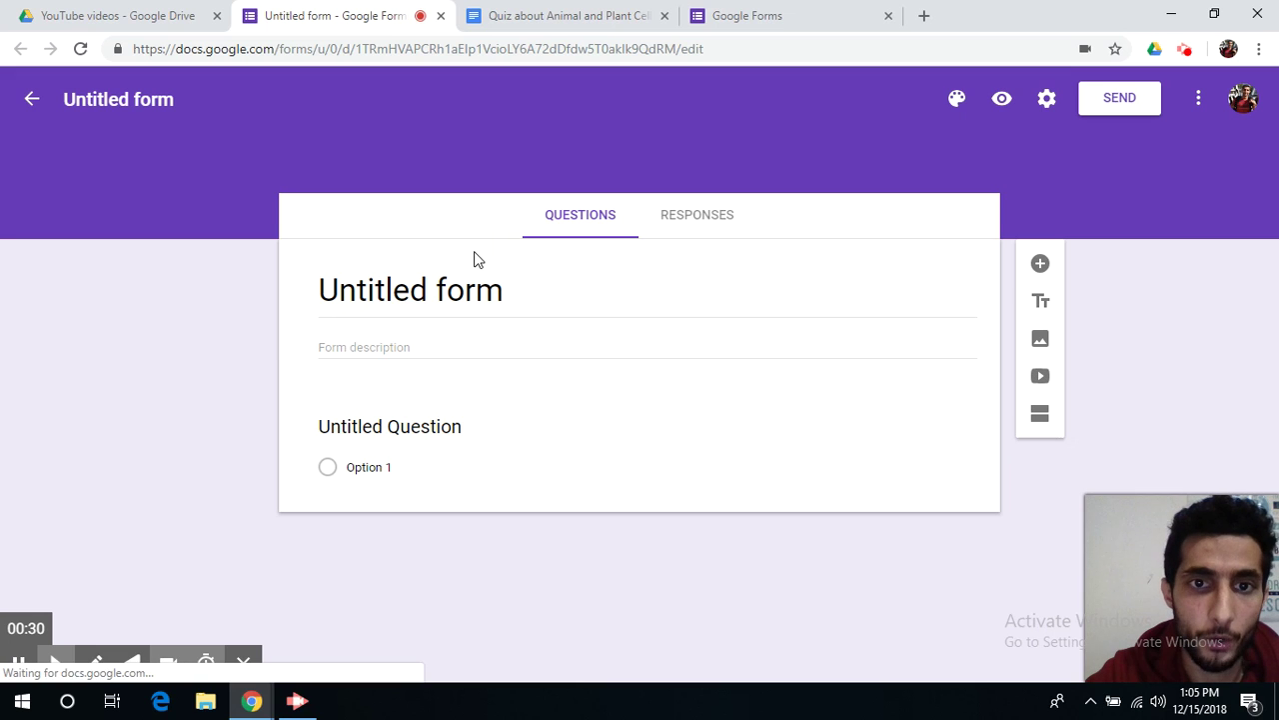
- Title the form "Biology quiz 1" and give the form file the same name
left_click(440, 290)
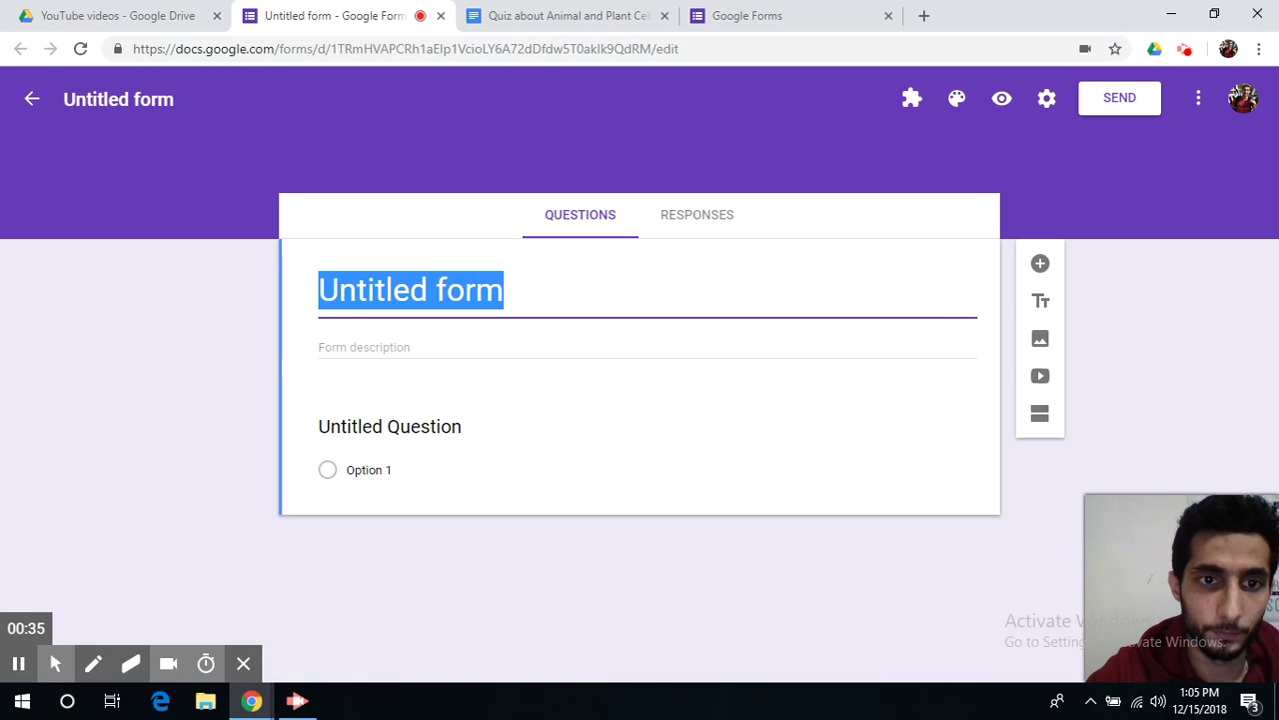
type("Biolo")
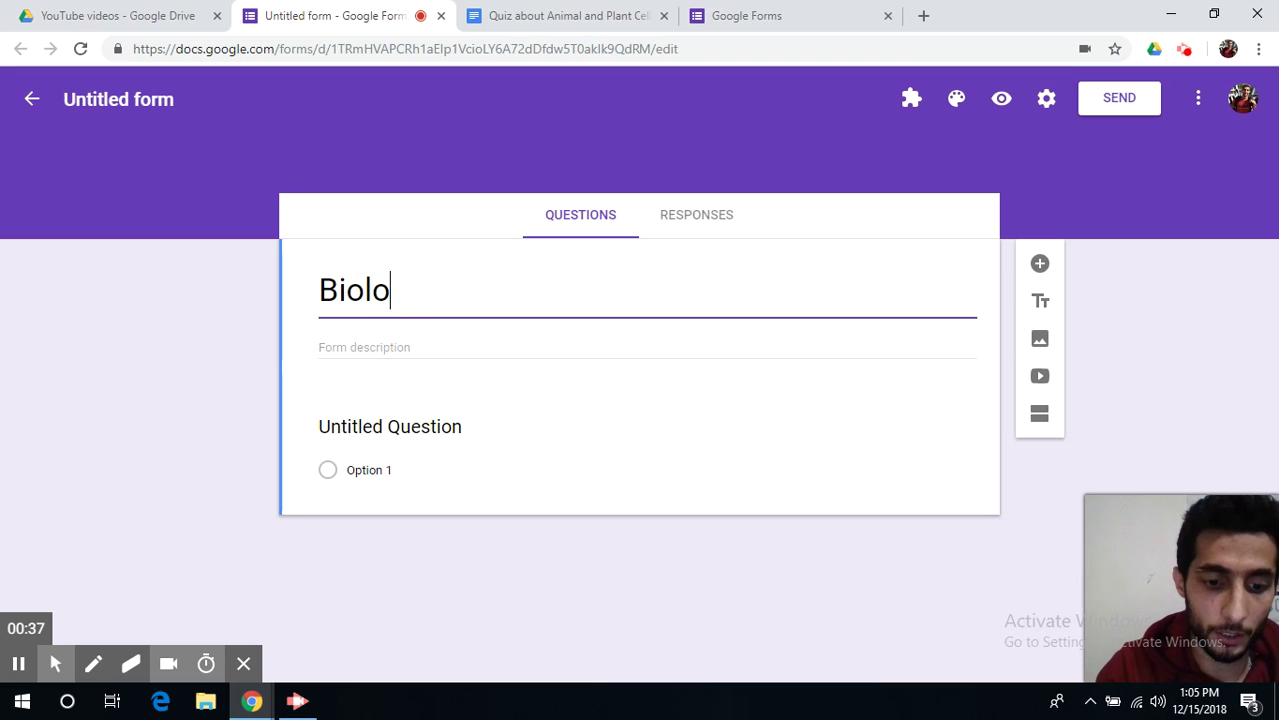
type("gy quiz 1")
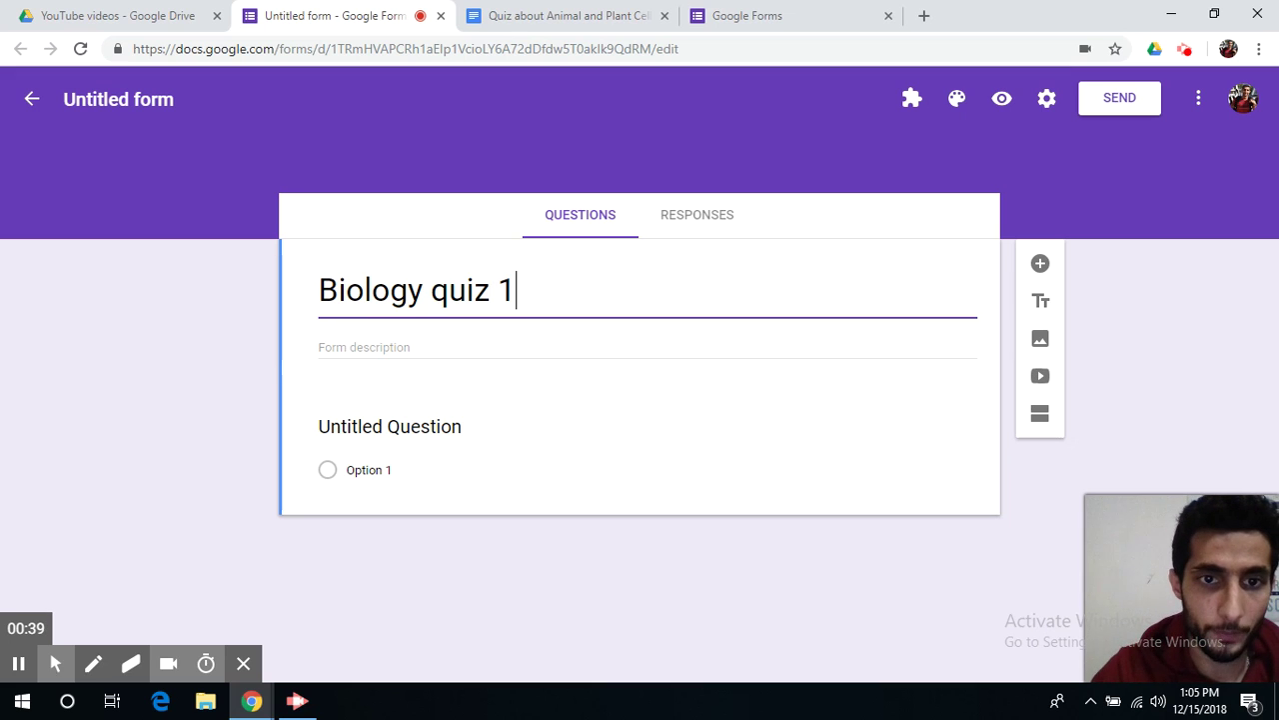
left_click(160, 100)
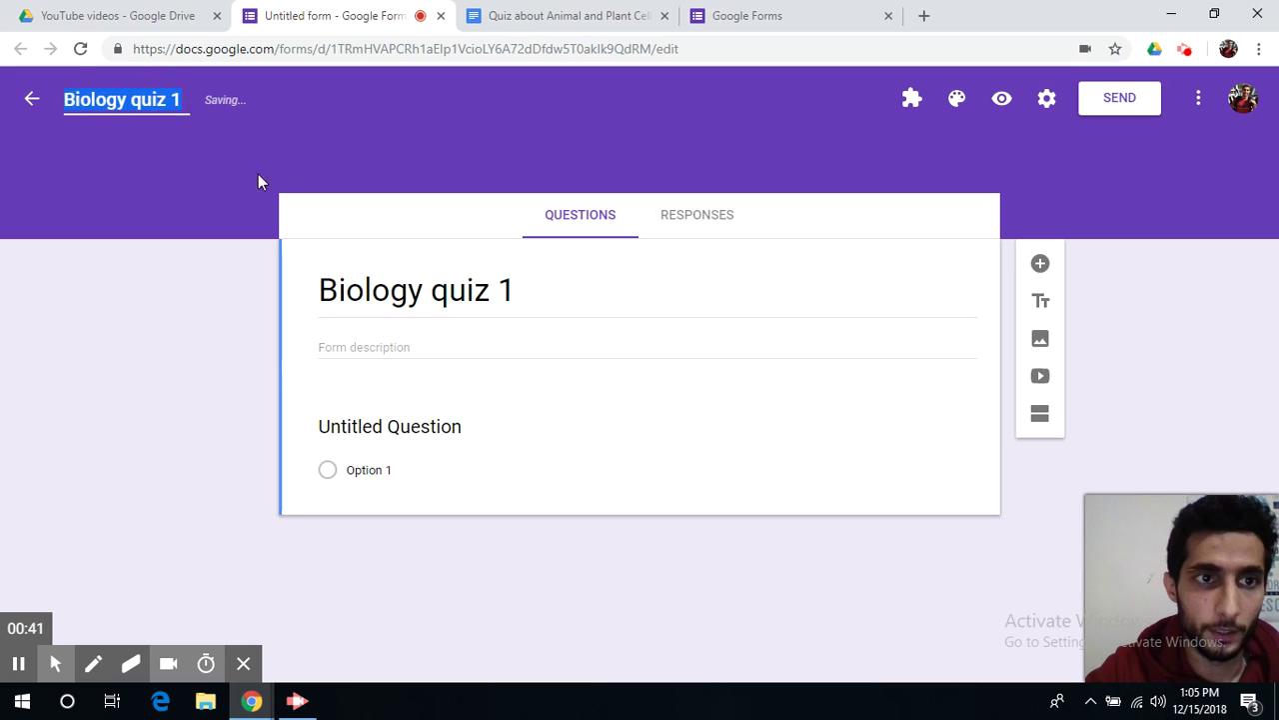
- Make the form a quiz that releases grades immediately after each submission, and save the settings
left_click(1050, 110)
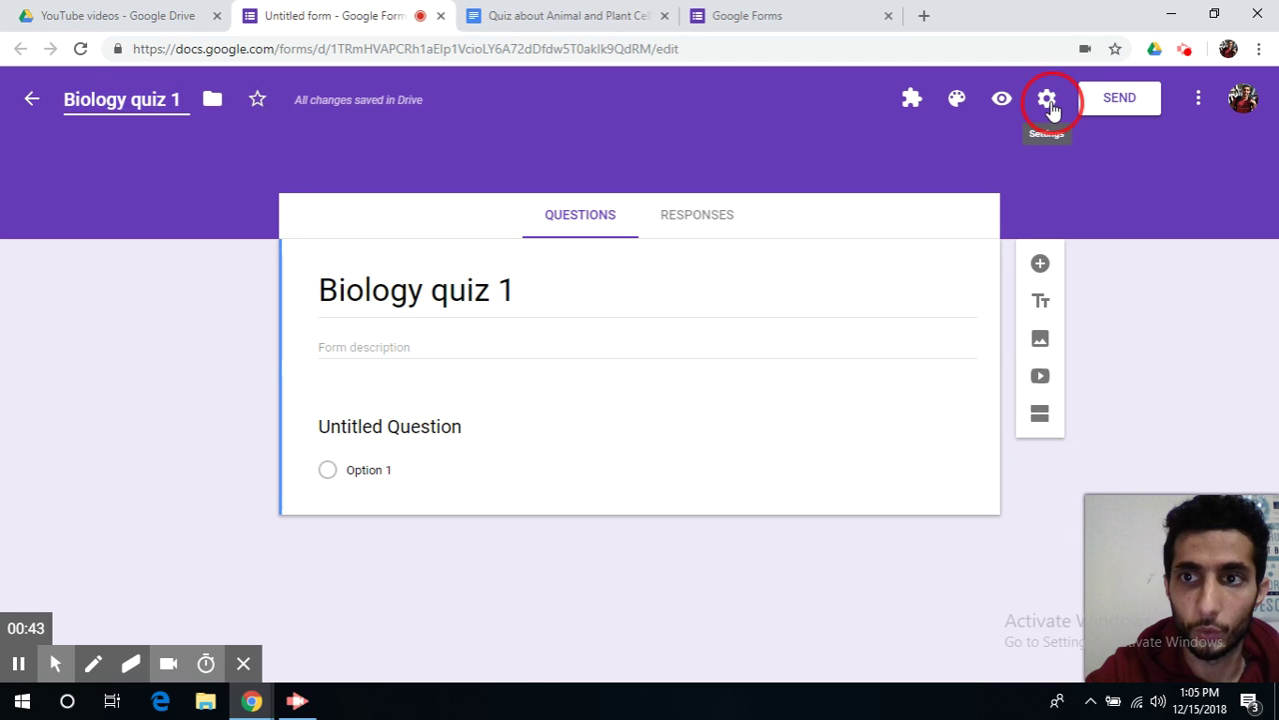
left_click(664, 208)
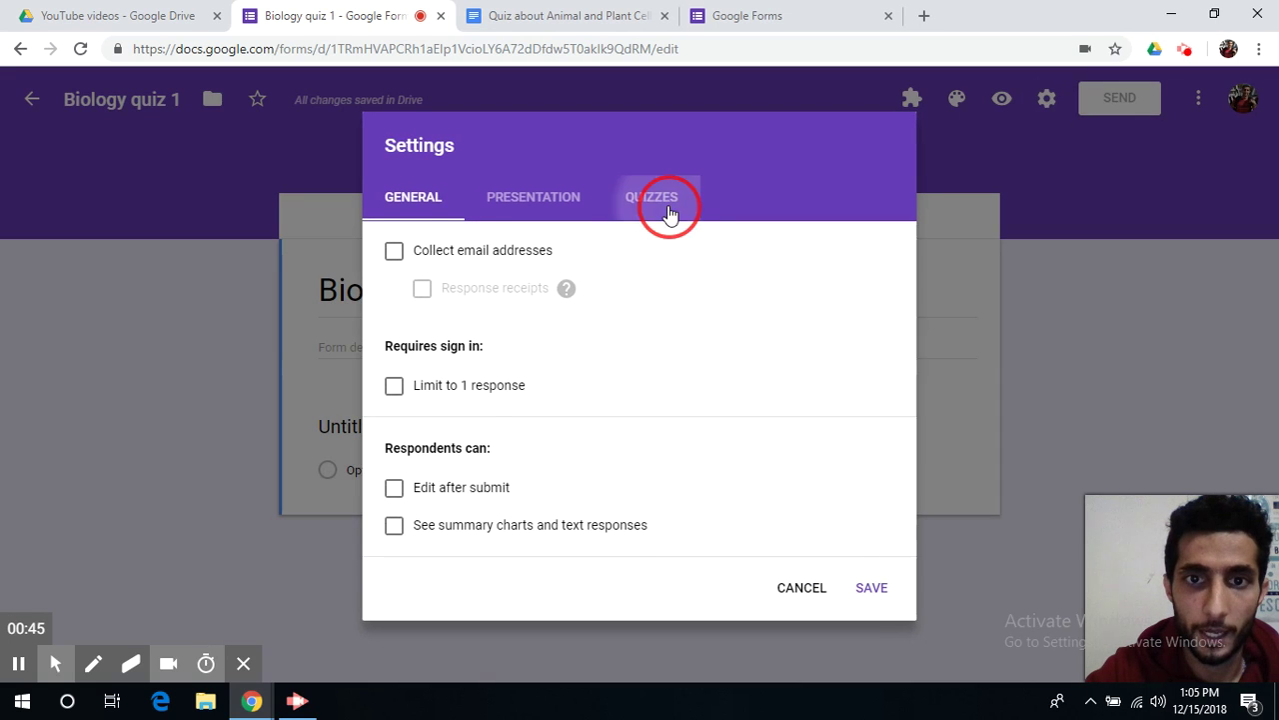
left_click(406, 249)
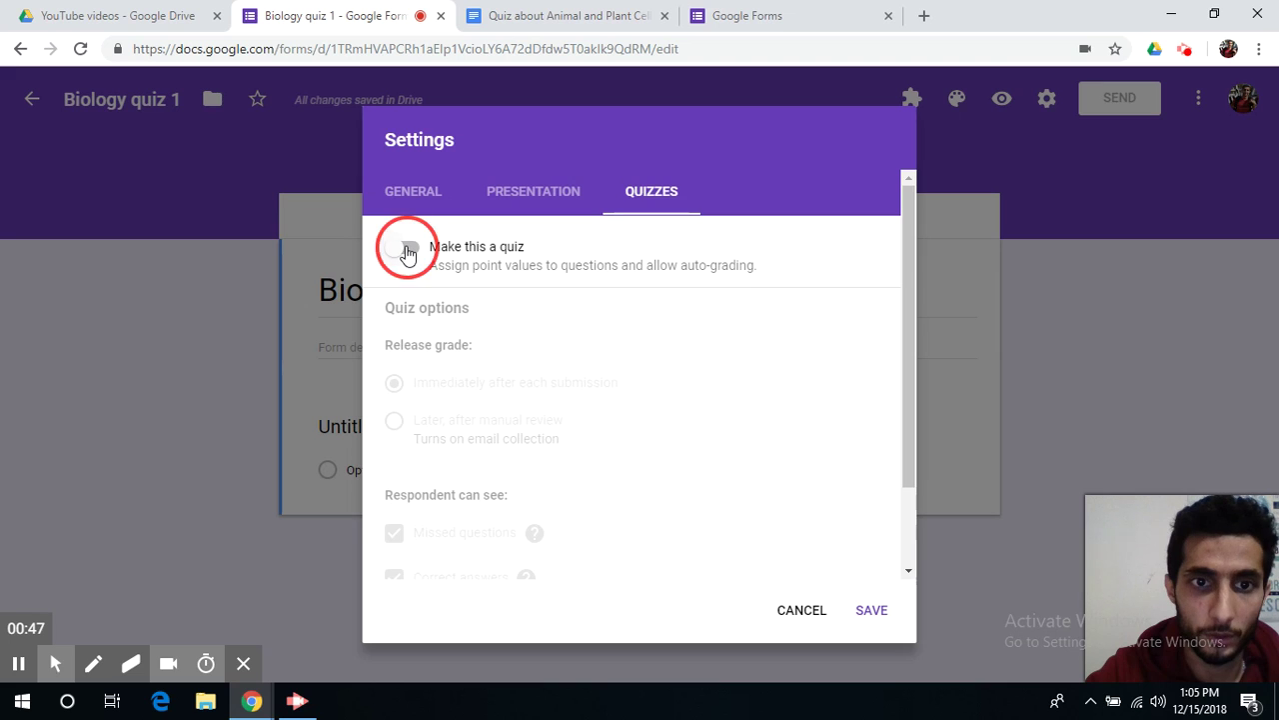
left_click(414, 256)
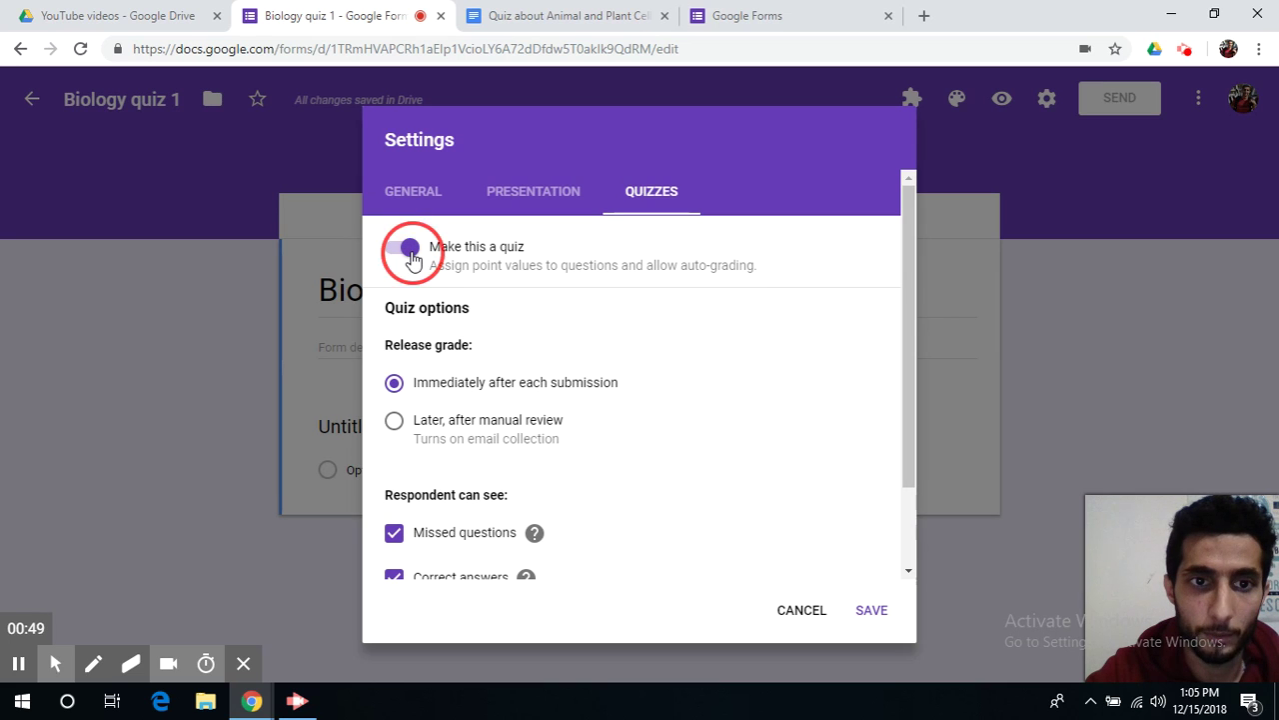
left_click(414, 256)
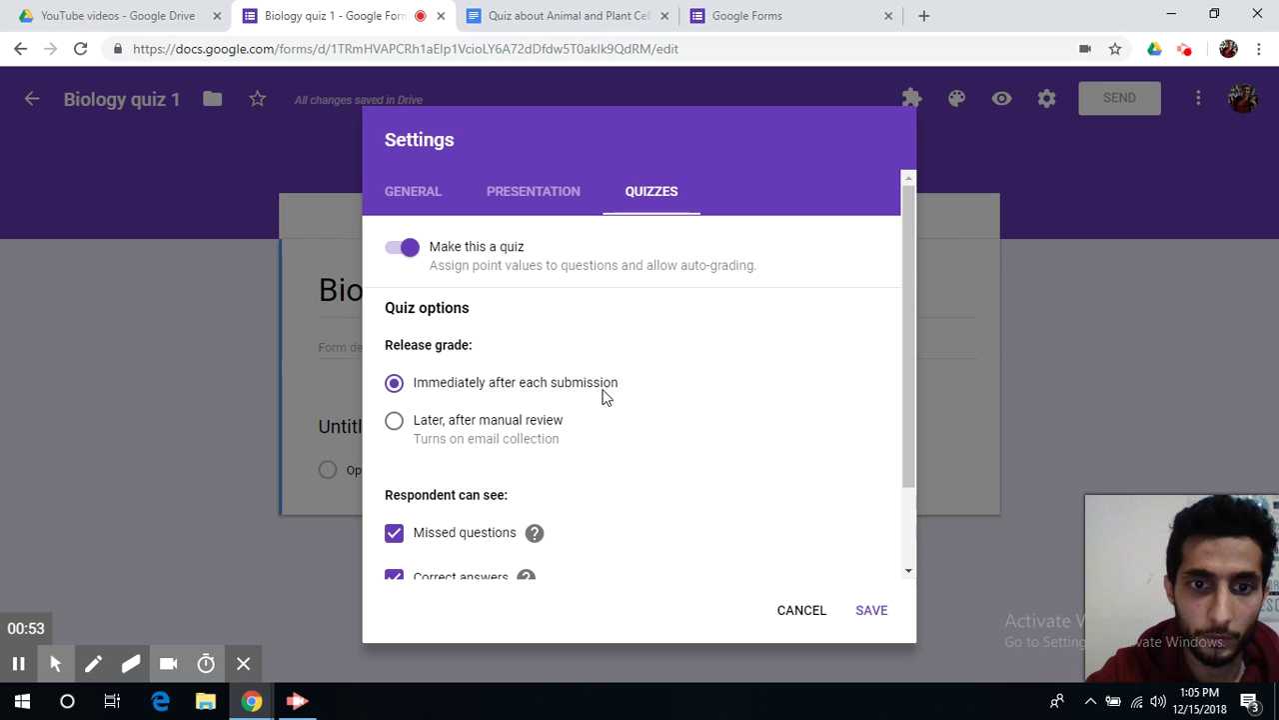
scroll(603, 397, "down", 1)
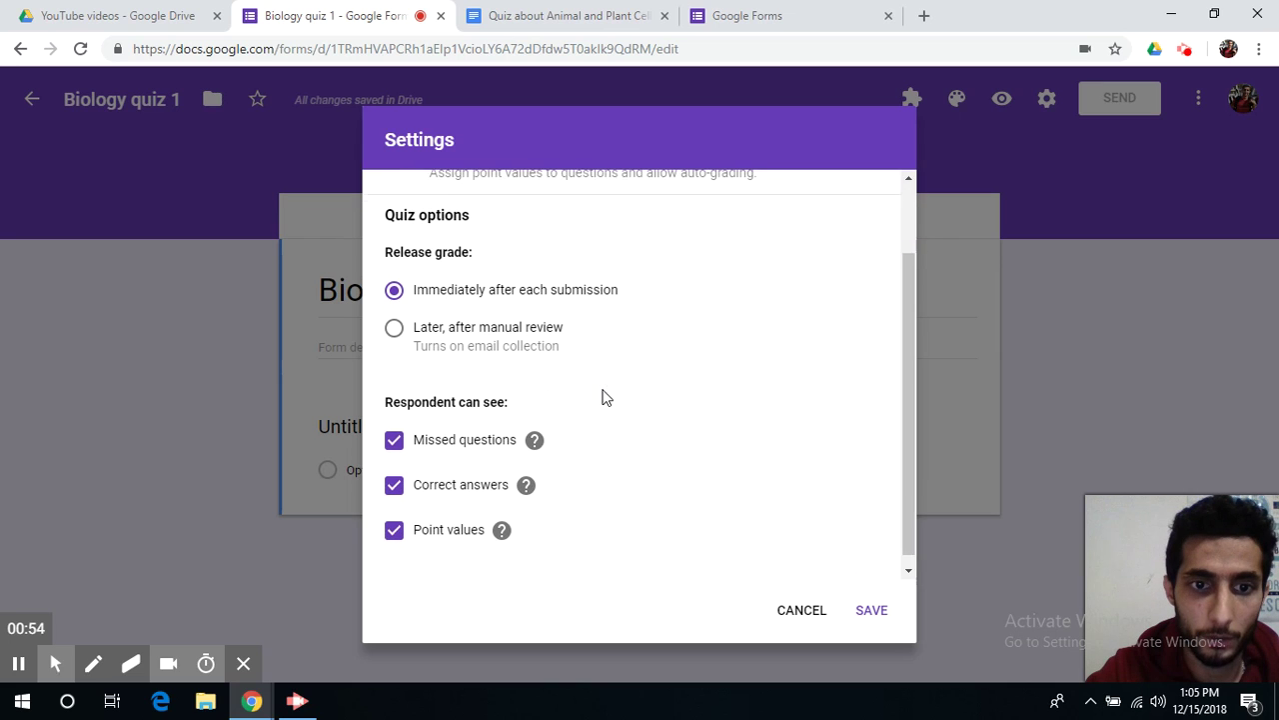
left_click(396, 330)
left_click(394, 289)
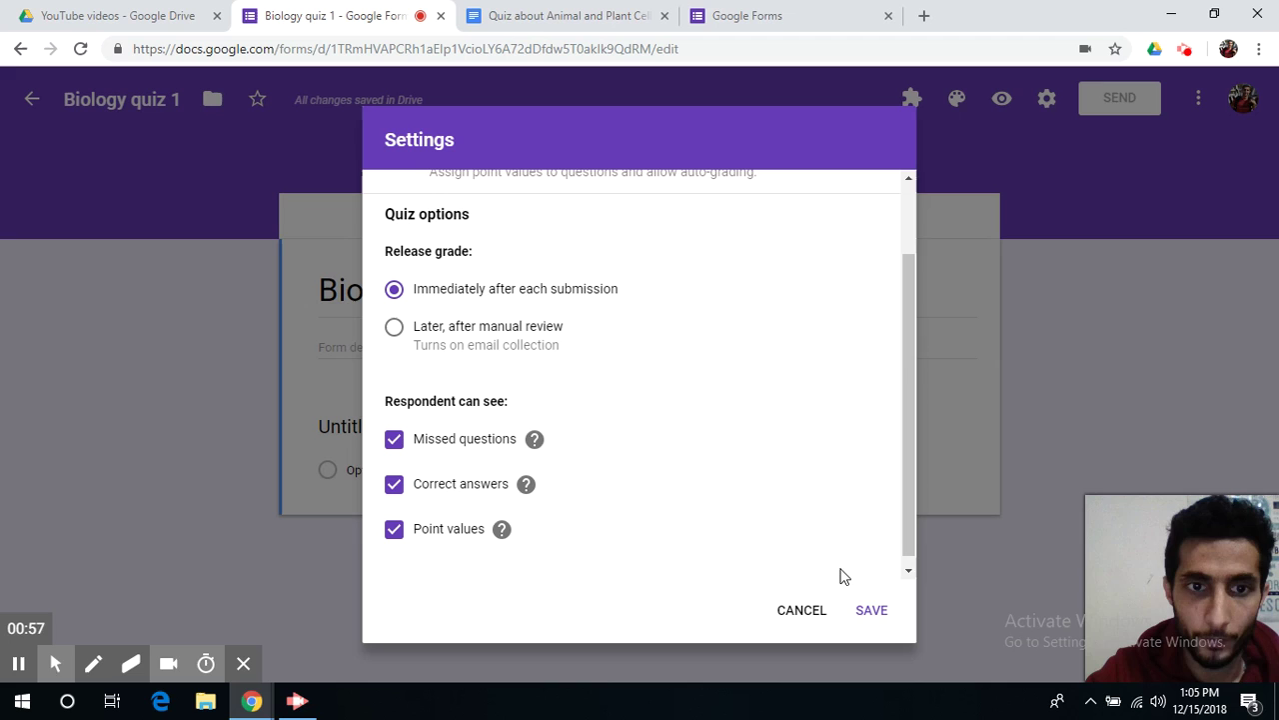
left_click(871, 611)
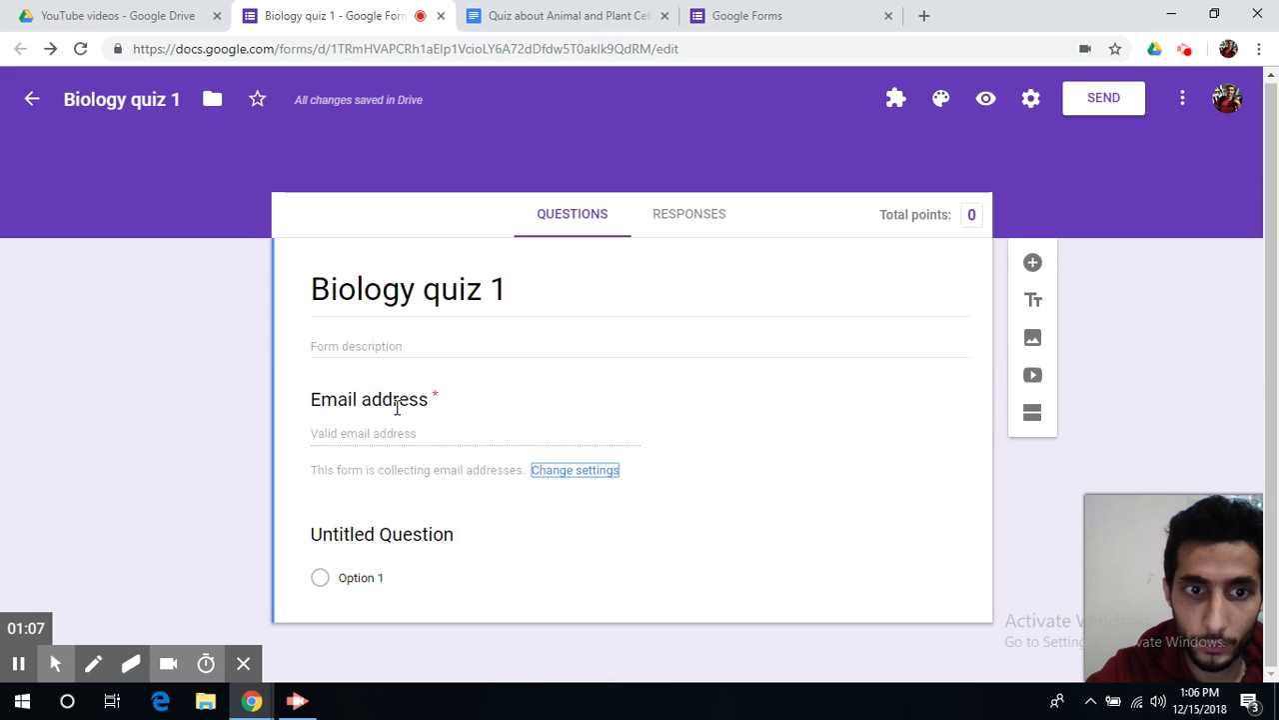
- Turn off email address collection in the form's general settings and save the change
left_click(399, 399)
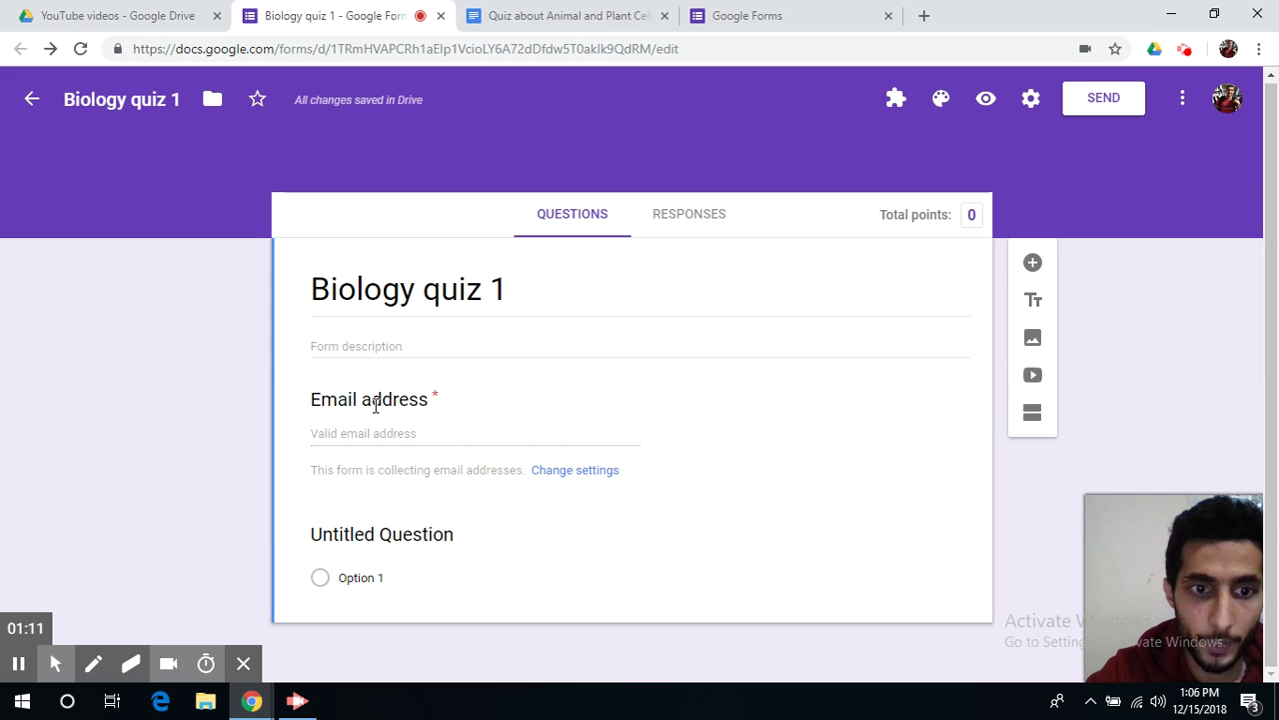
left_click(793, 414)
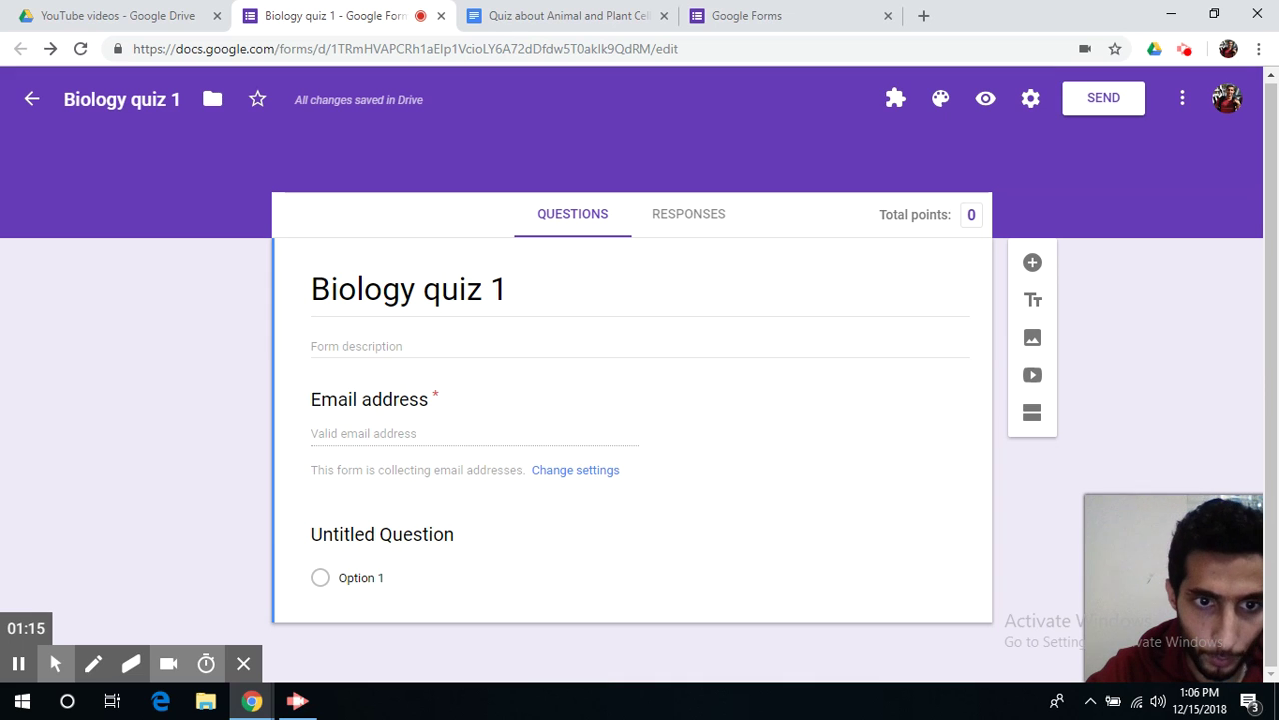
left_click(563, 476)
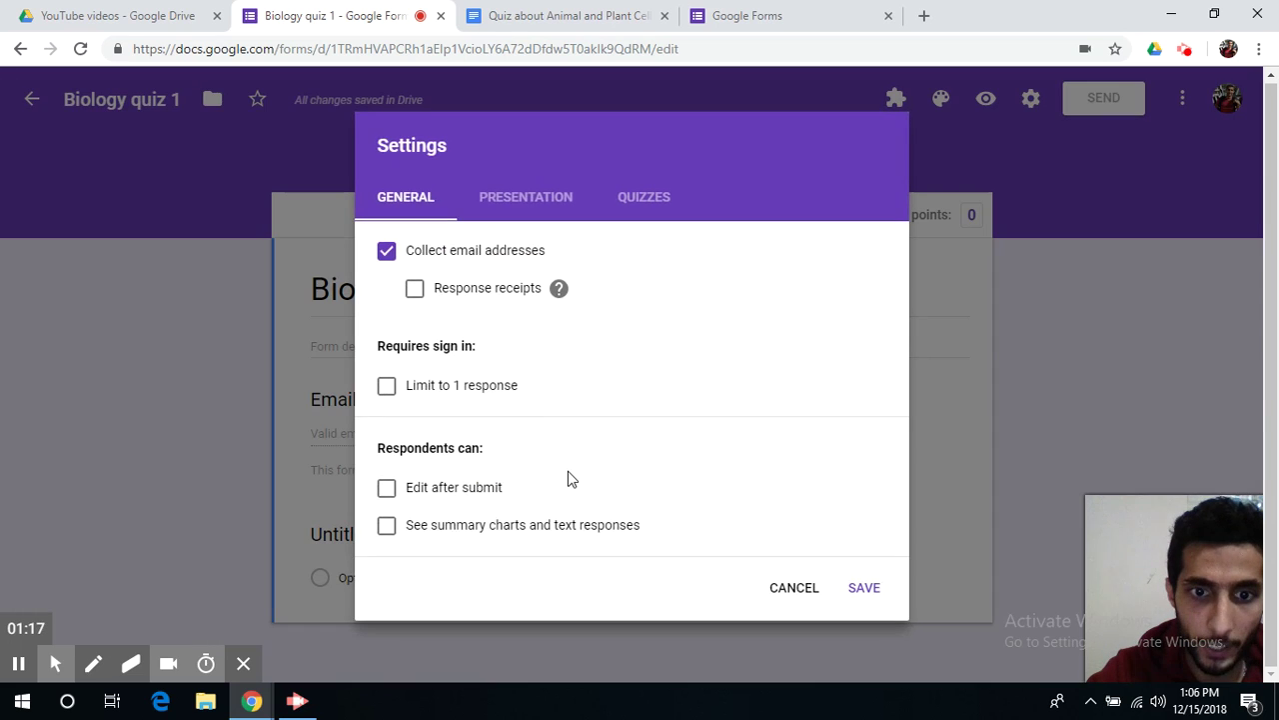
left_click(414, 290)
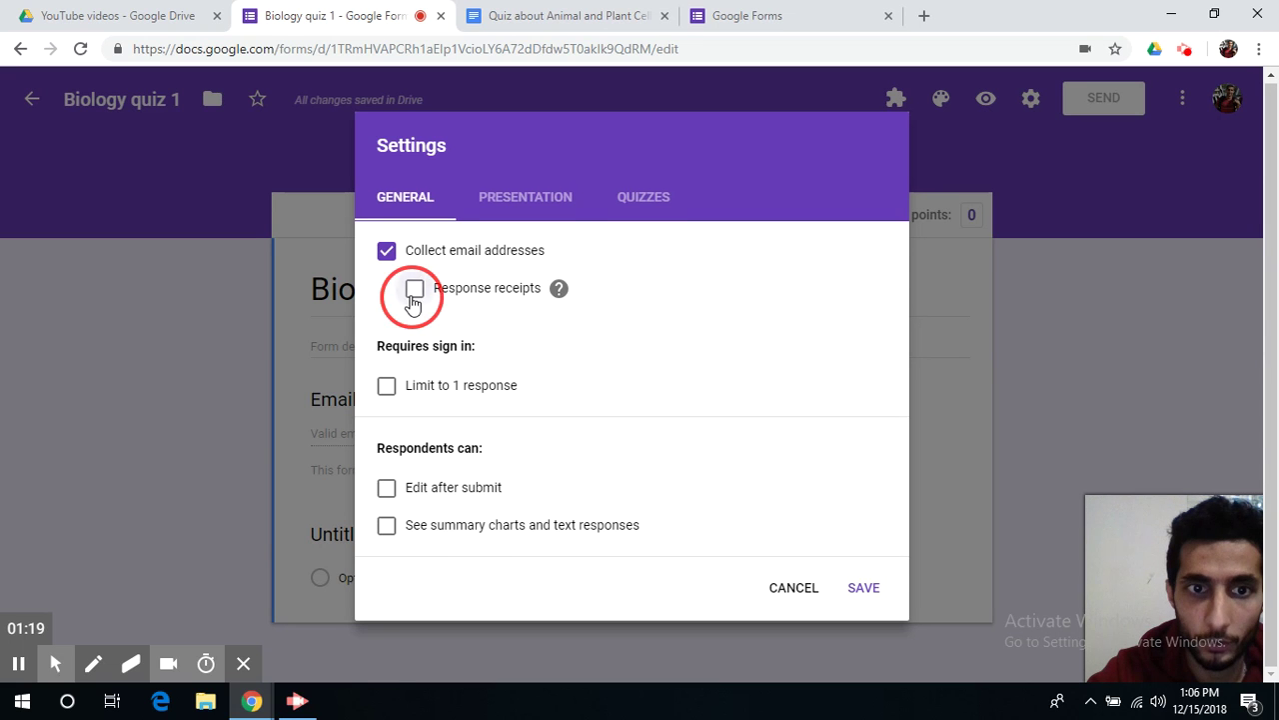
left_click(386, 250)
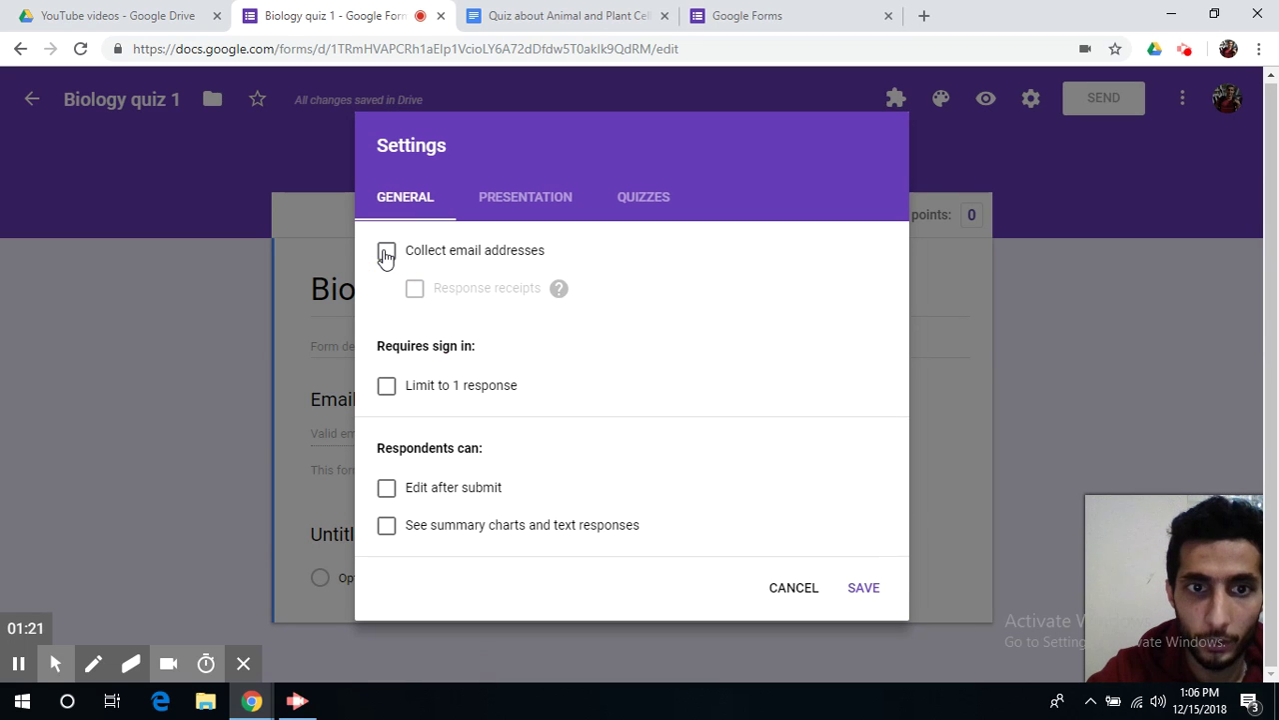
left_click(857, 586)
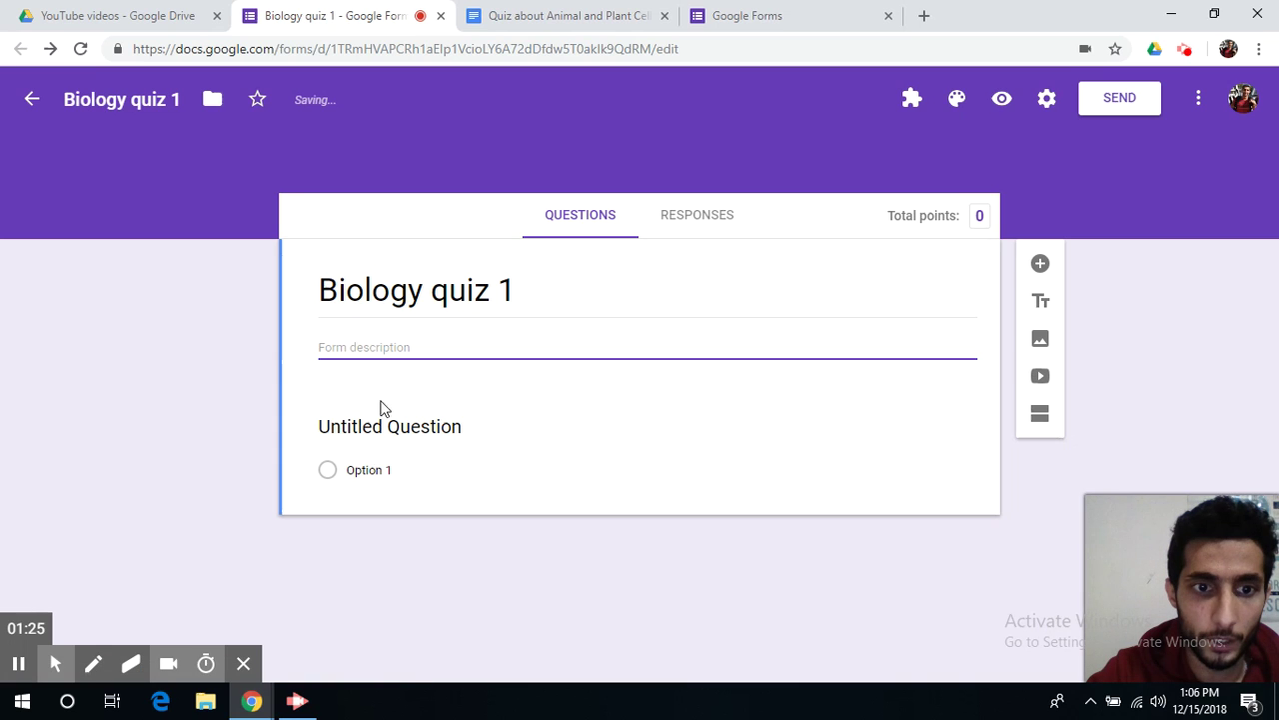
- Turn the untitled question into a required short-answer question called "Name"
left_click(388, 419)
type("Name")
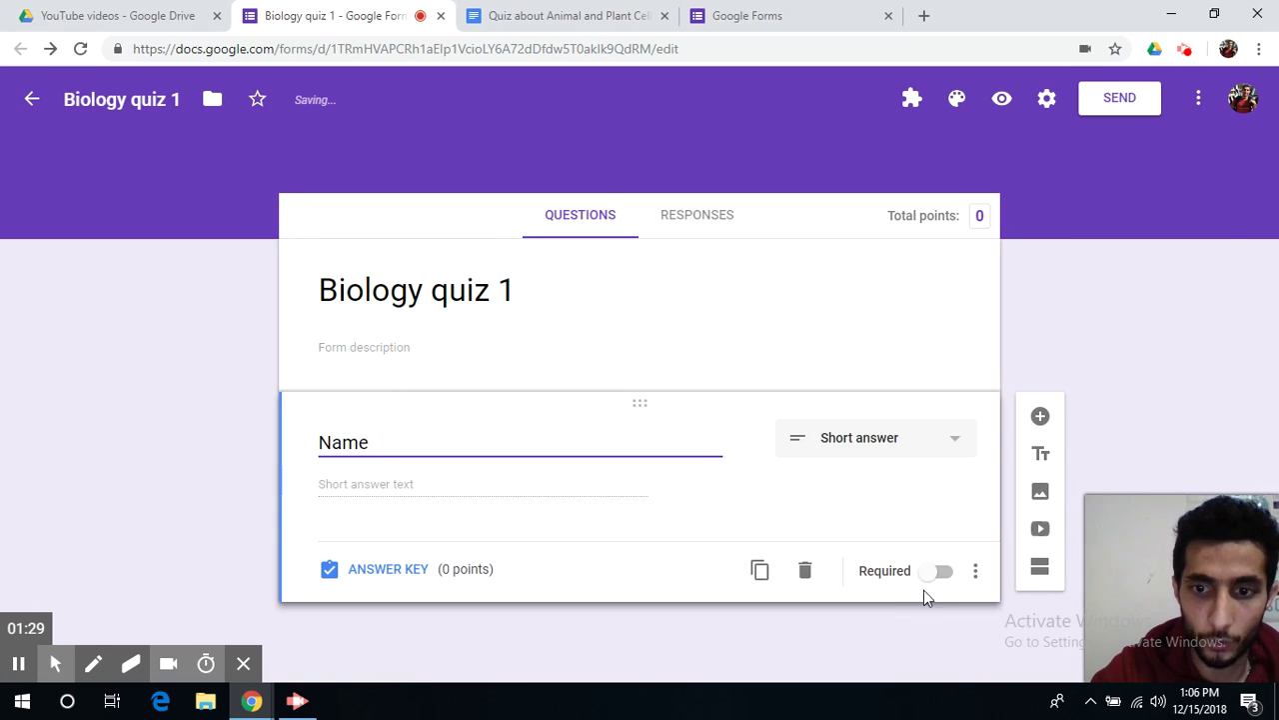
left_click(934, 571)
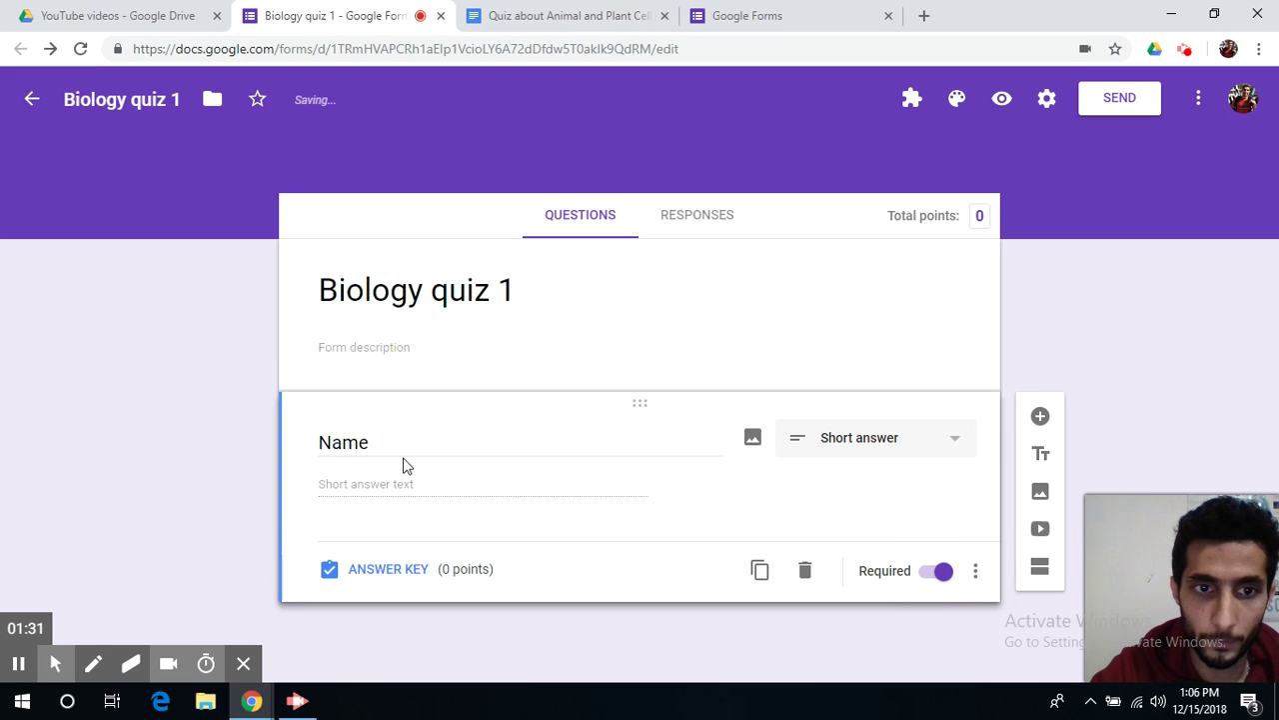
- Add a short-answer question "id number" with response validation requiring a number between 0 and 100
left_click(1040, 416)
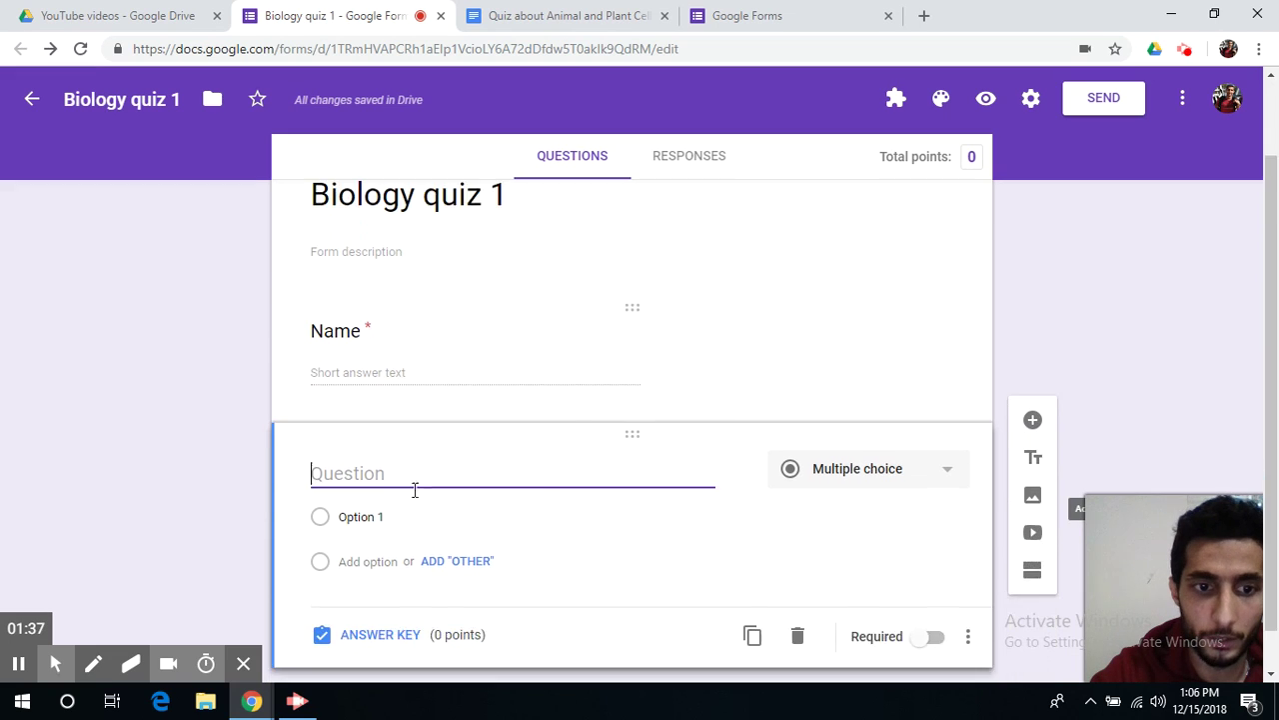
type("id number")
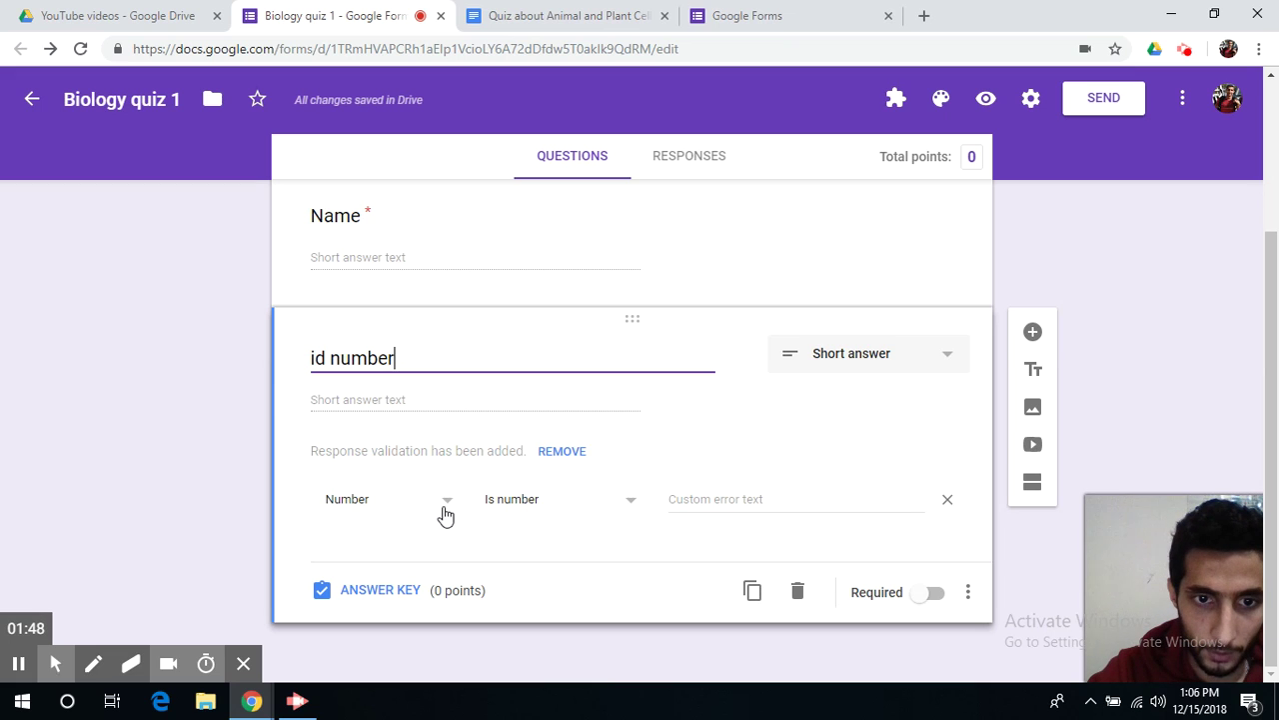
left_click(625, 505)
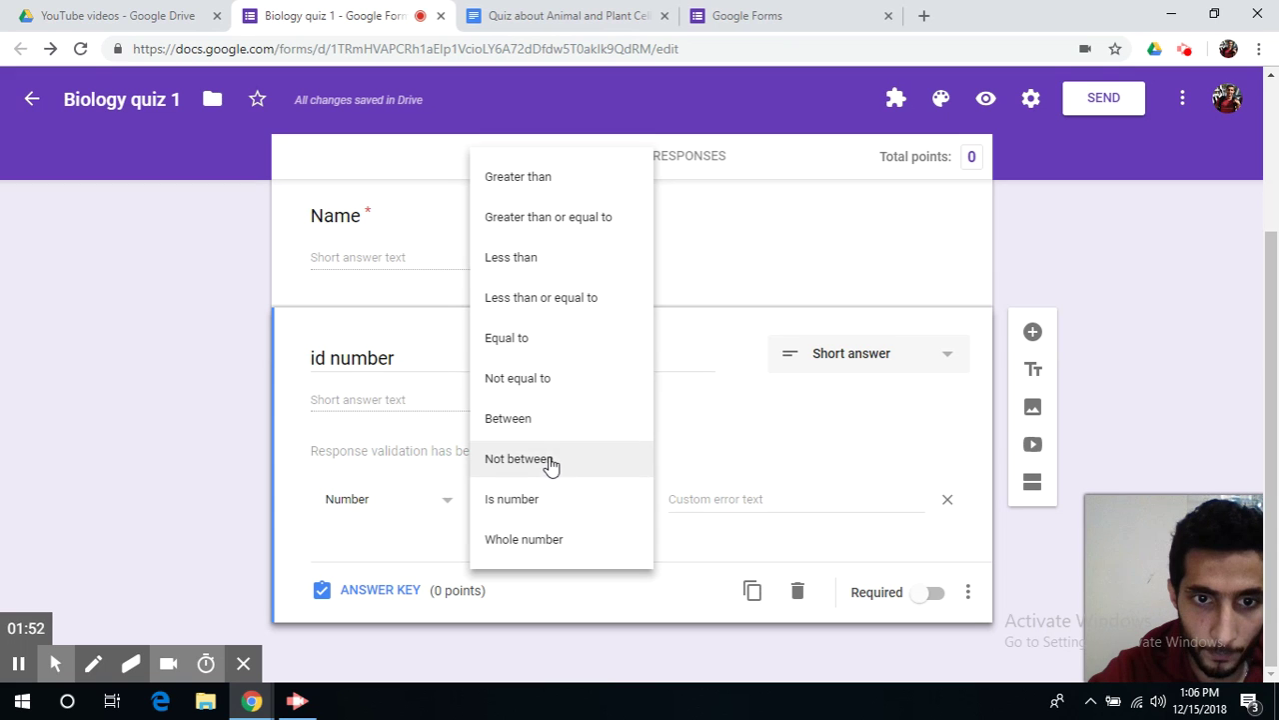
left_click(492, 422)
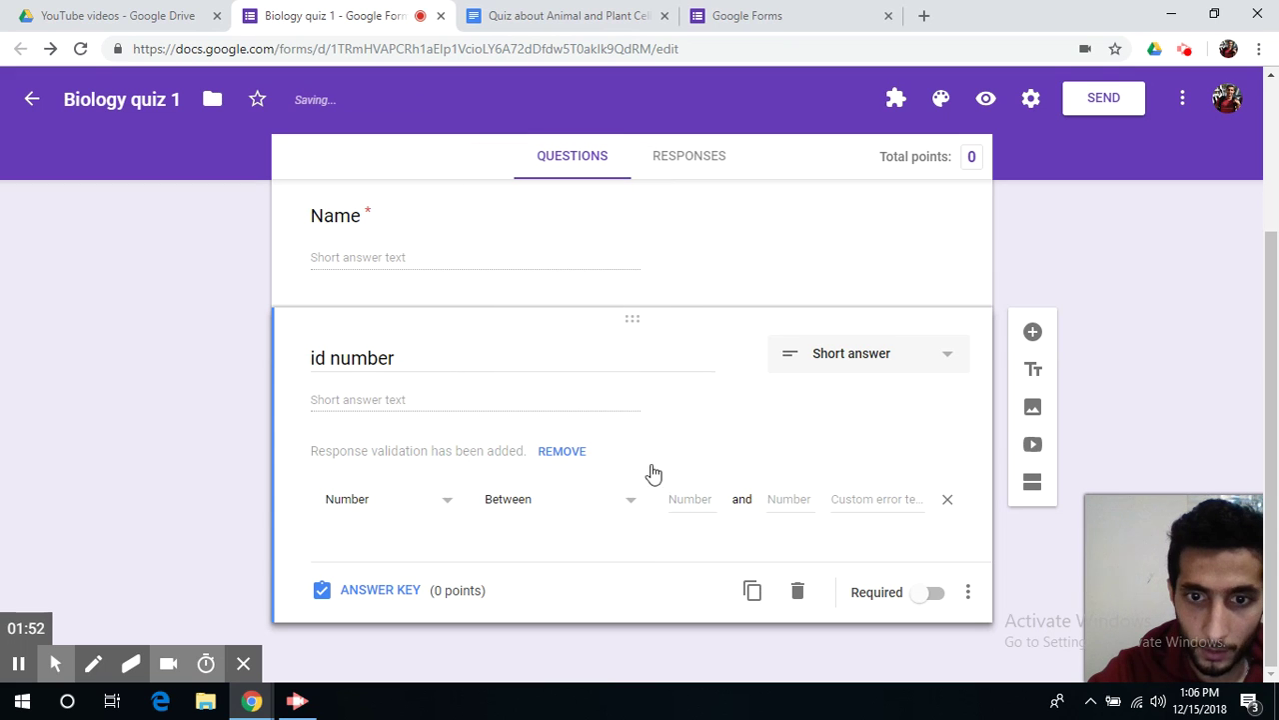
left_click(690, 507)
type("0")
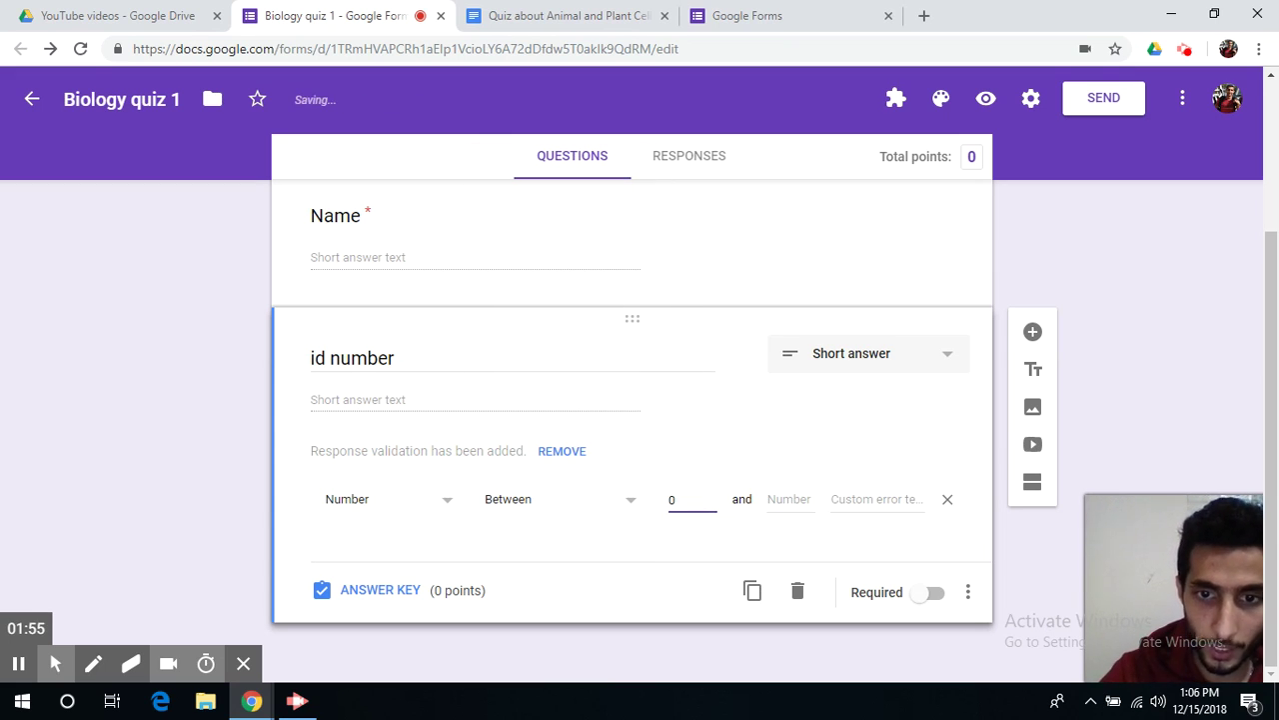
key("Tab")
type("100")
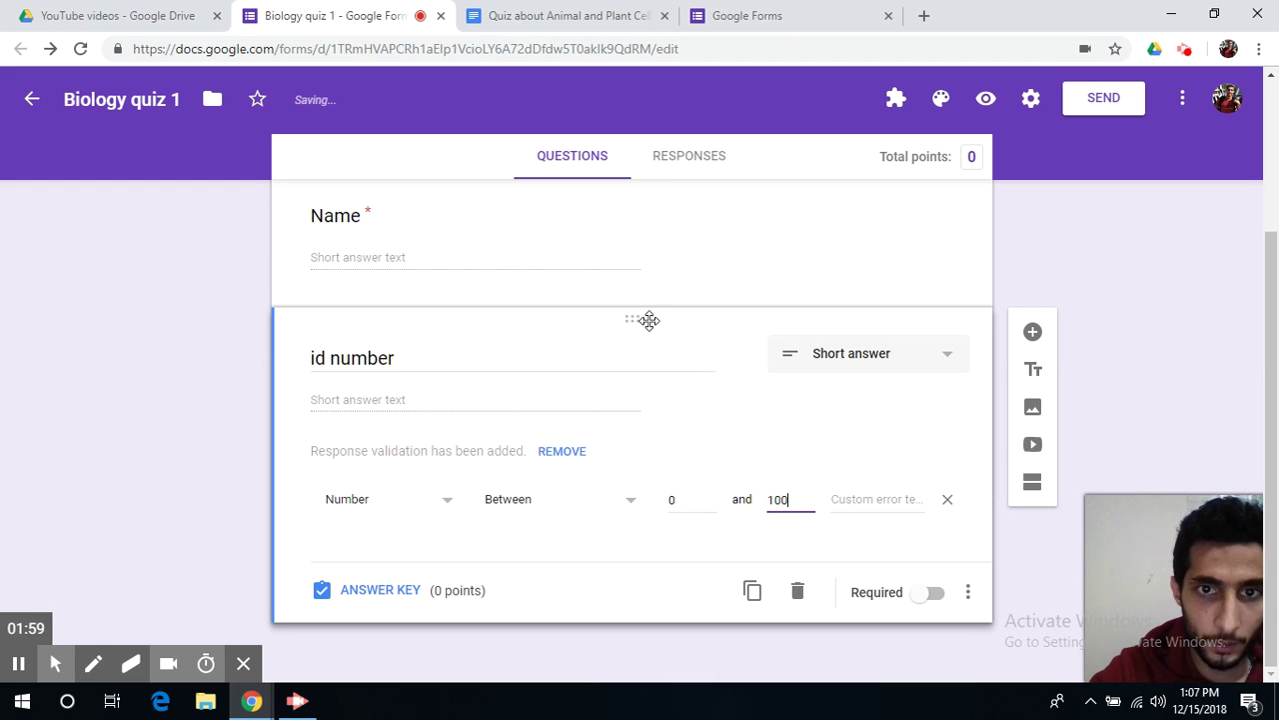
- Enter "Kindly answer all of the questions" as the form description
scroll(651, 320, "up", 2)
left_click(383, 318)
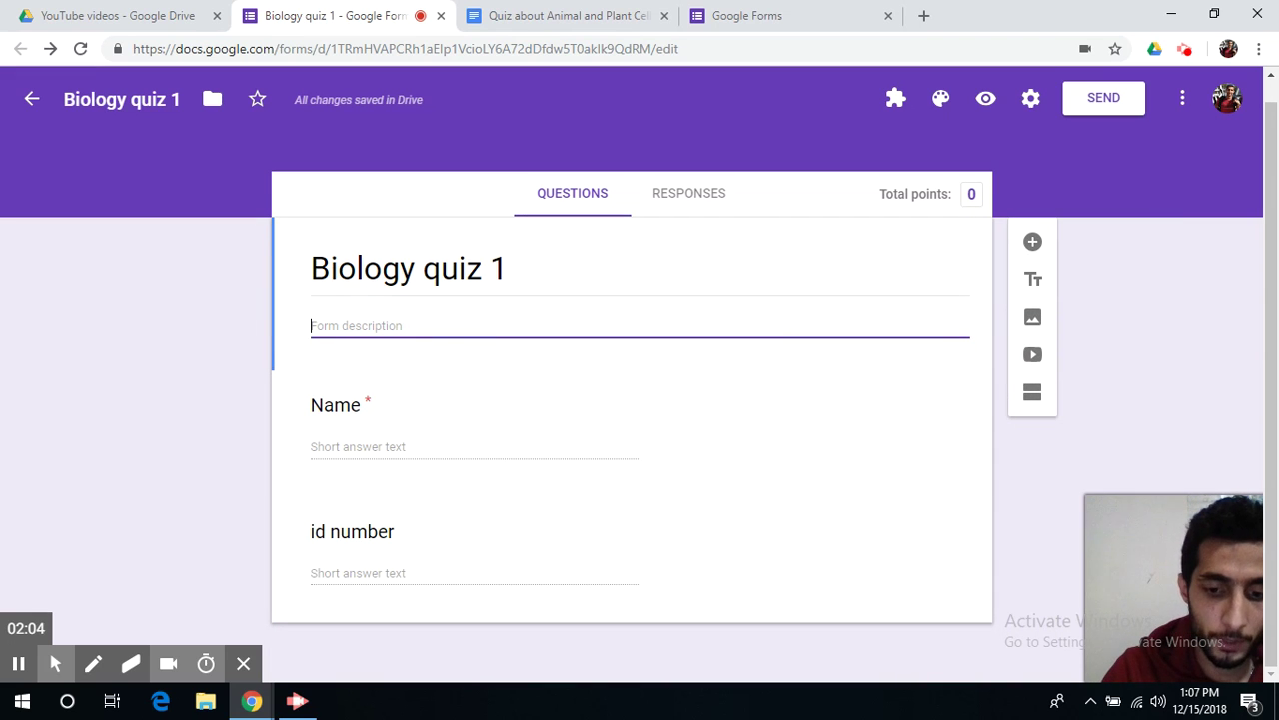
type("Kindly answer all of the")
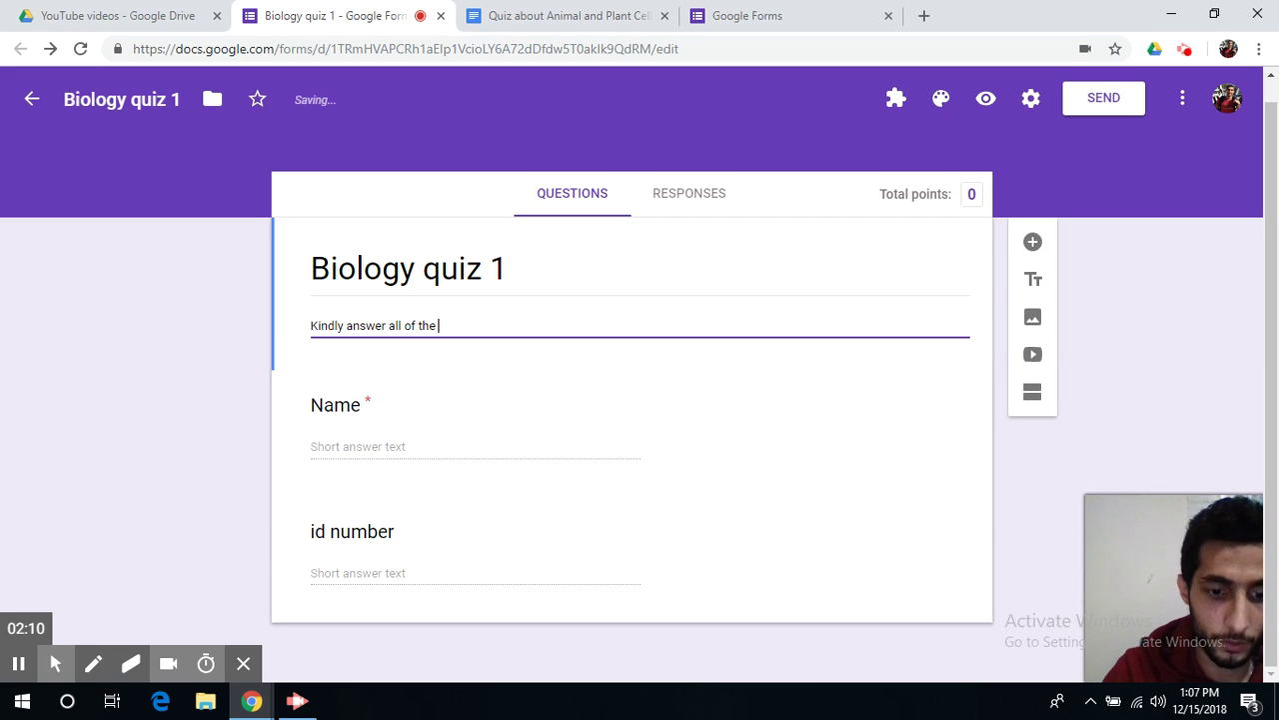
type("ions")
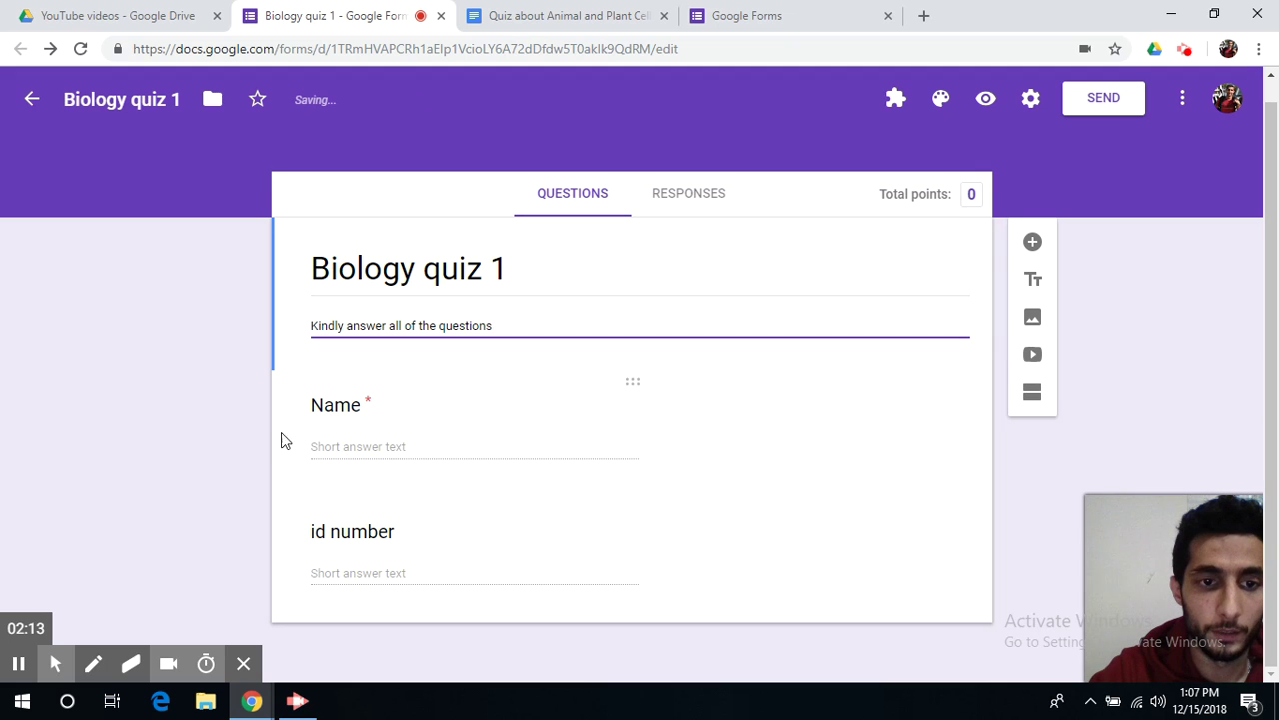
- Add a multiple-choice question after "id number" reading "Which cell feature is responsible for making proteins?", taken from the cell quiz document
left_click(650, 514)
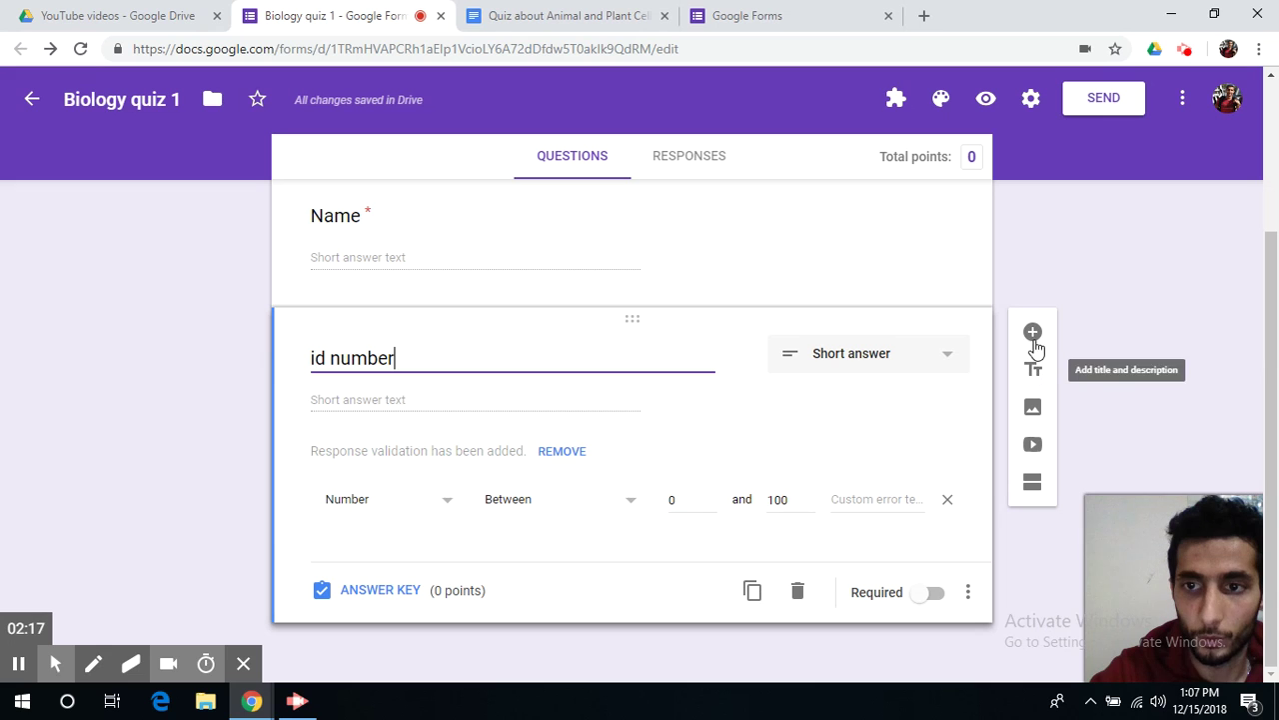
left_click(1032, 331)
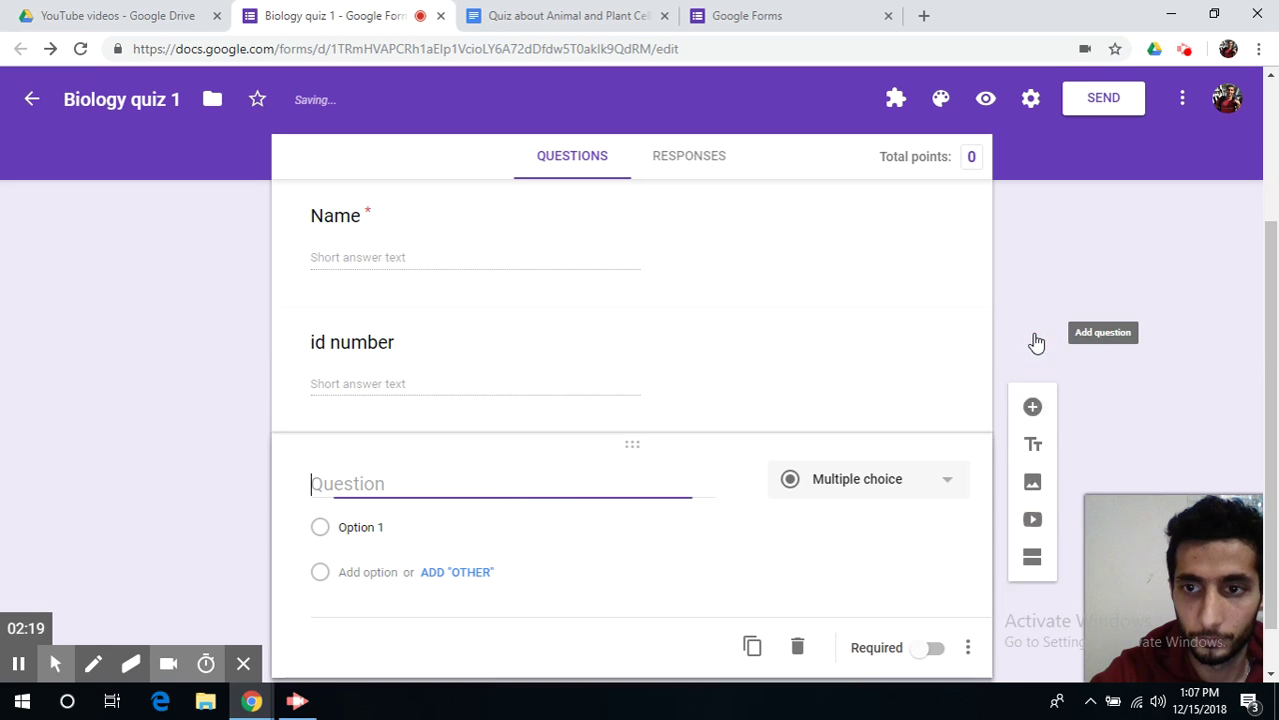
left_click(55, 663)
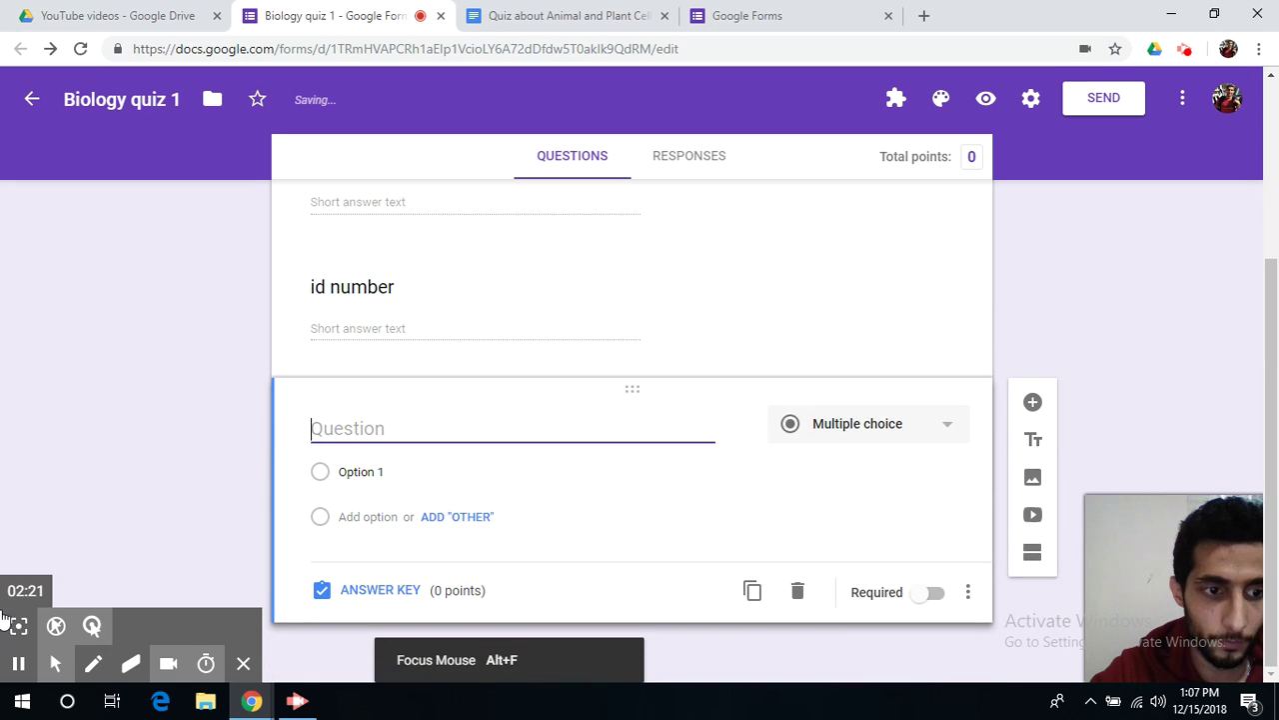
left_click(19, 625)
left_click(335, 430)
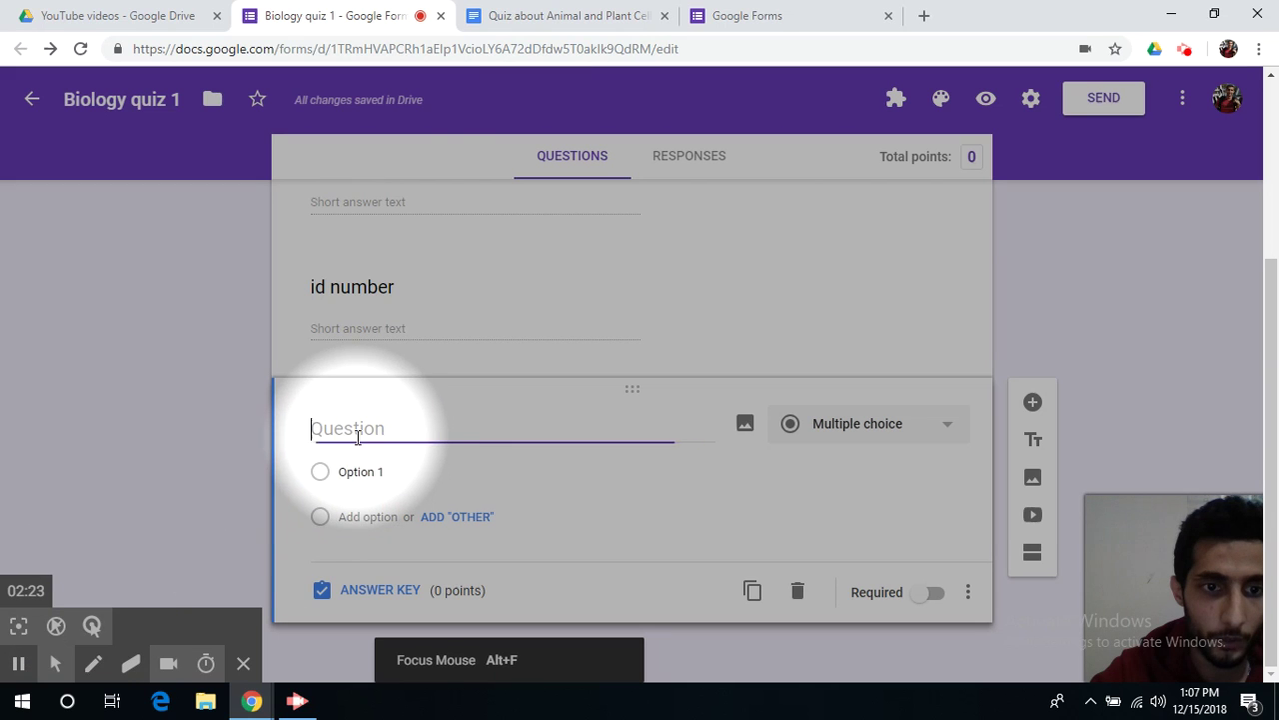
left_click(560, 14)
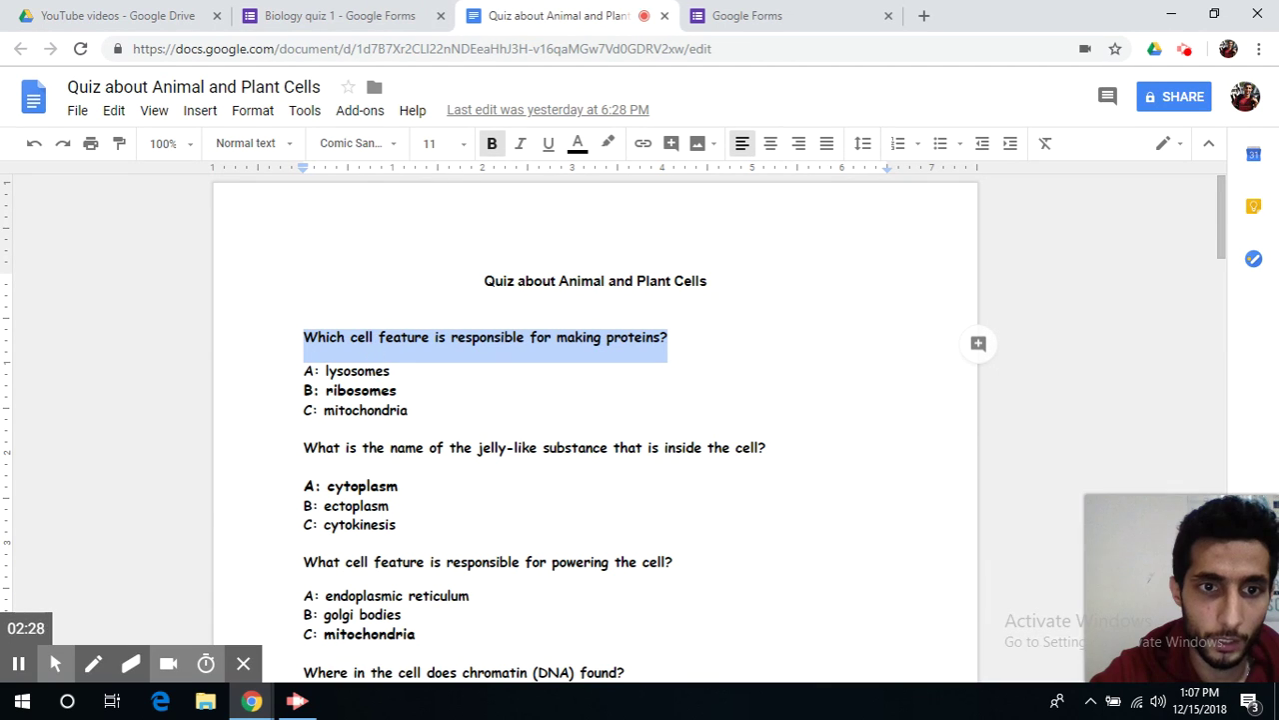
left_click(290, 14)
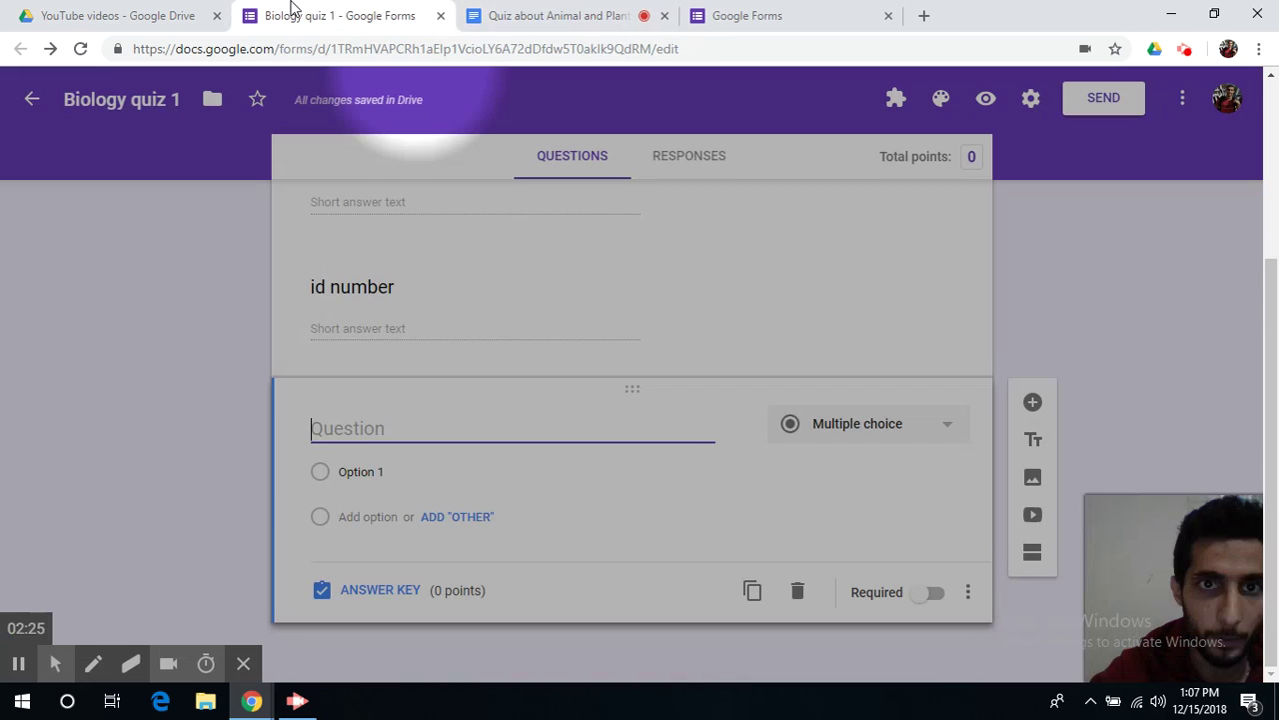
type("Which cell feature is responsible for making proteins?")
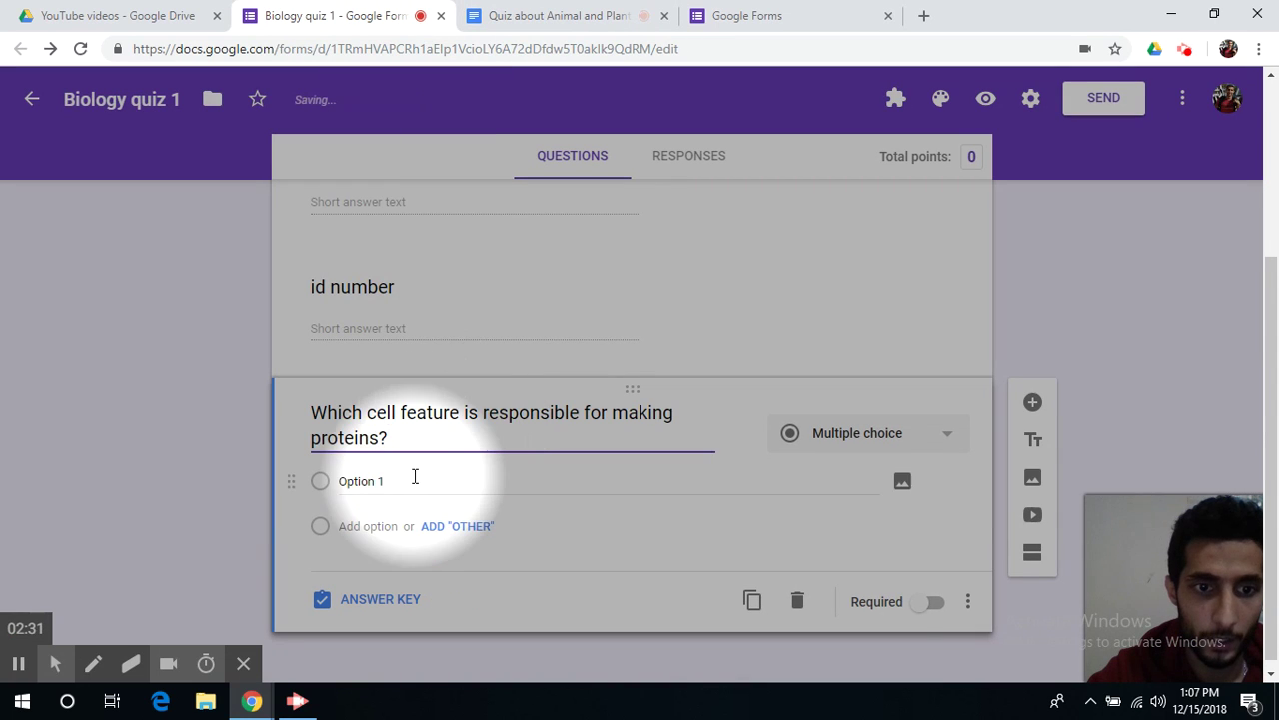
- Enter "lysosomes", "ribosomes" and "cytoplasm" as the answer options of the protein question
left_click(361, 471)
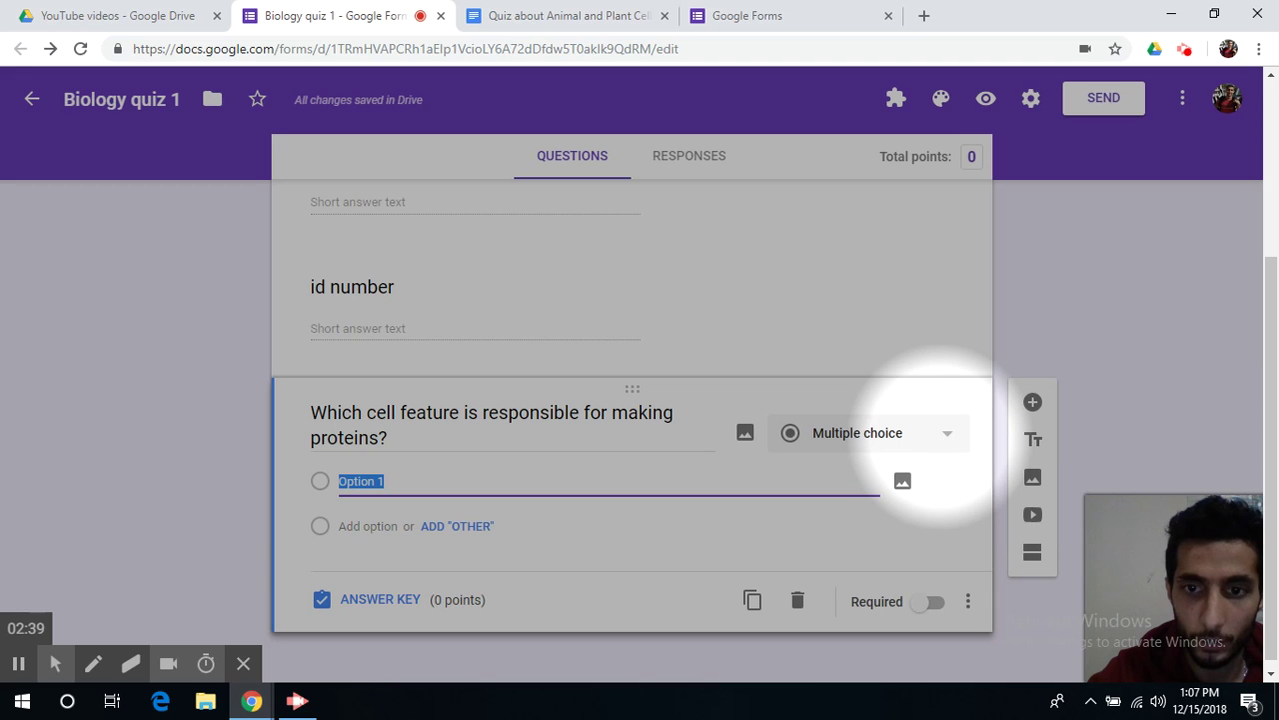
left_click(944, 435)
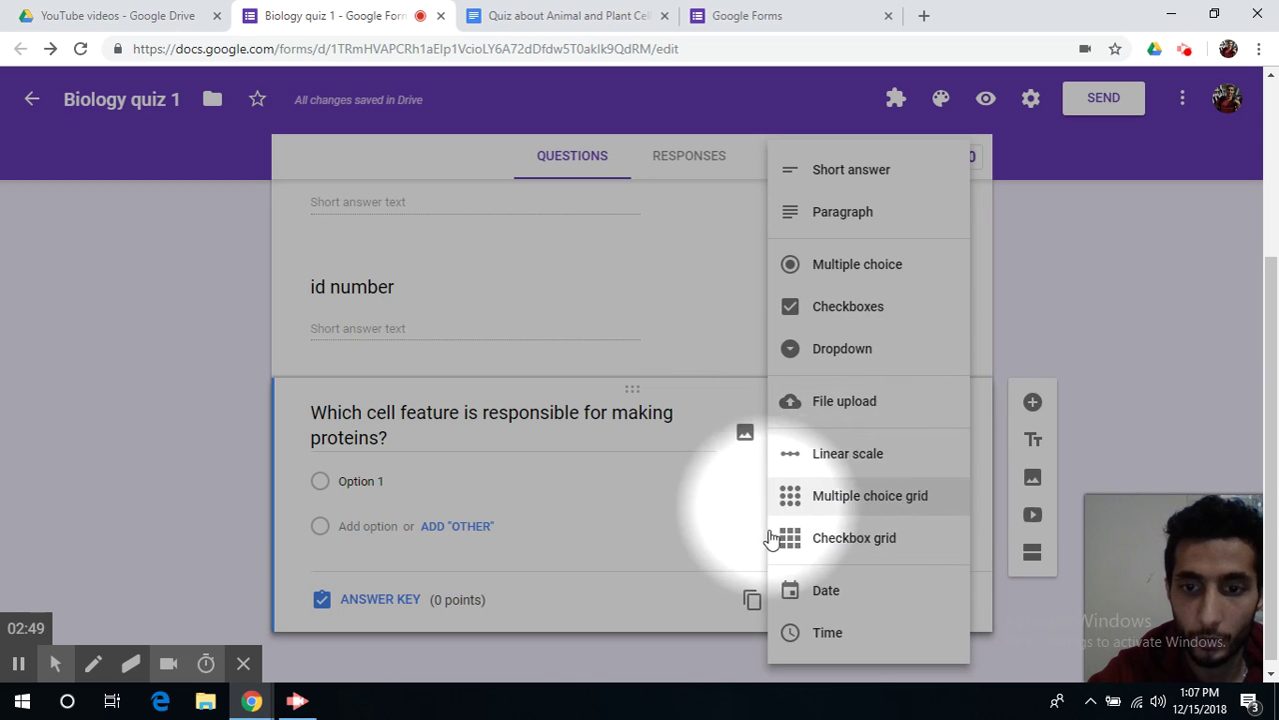
left_click(524, 499)
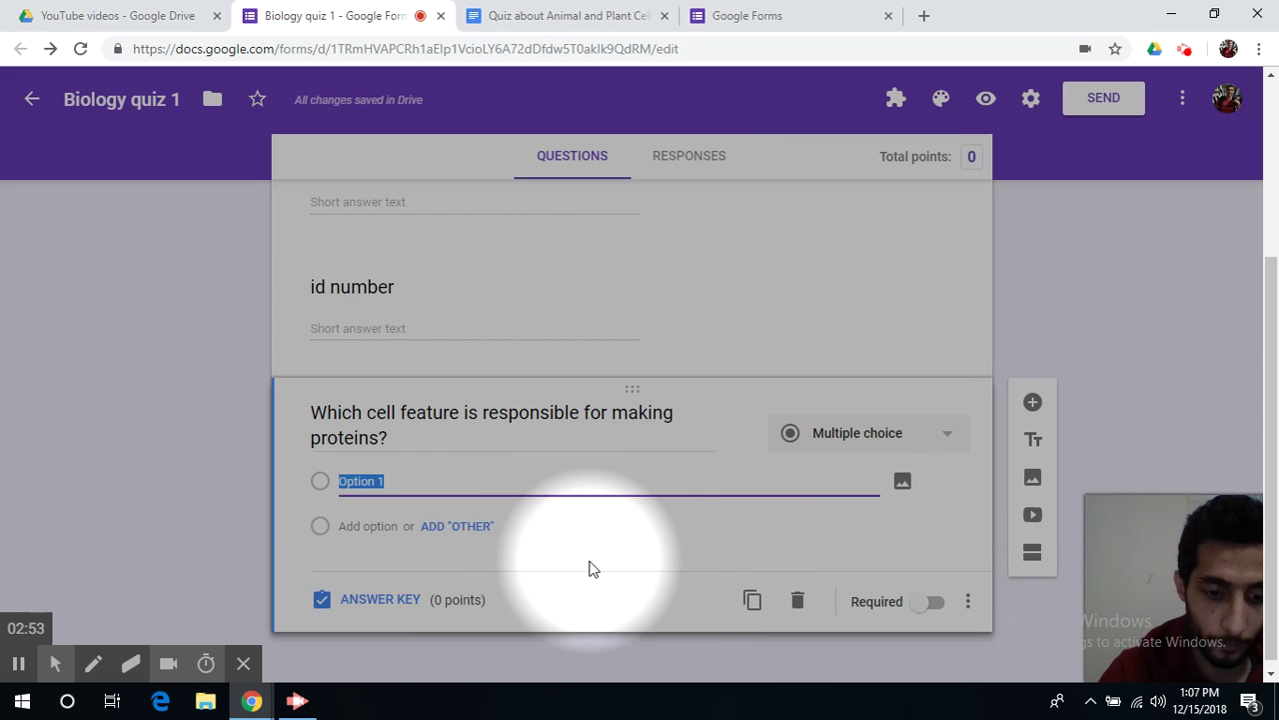
key("BackSpace")
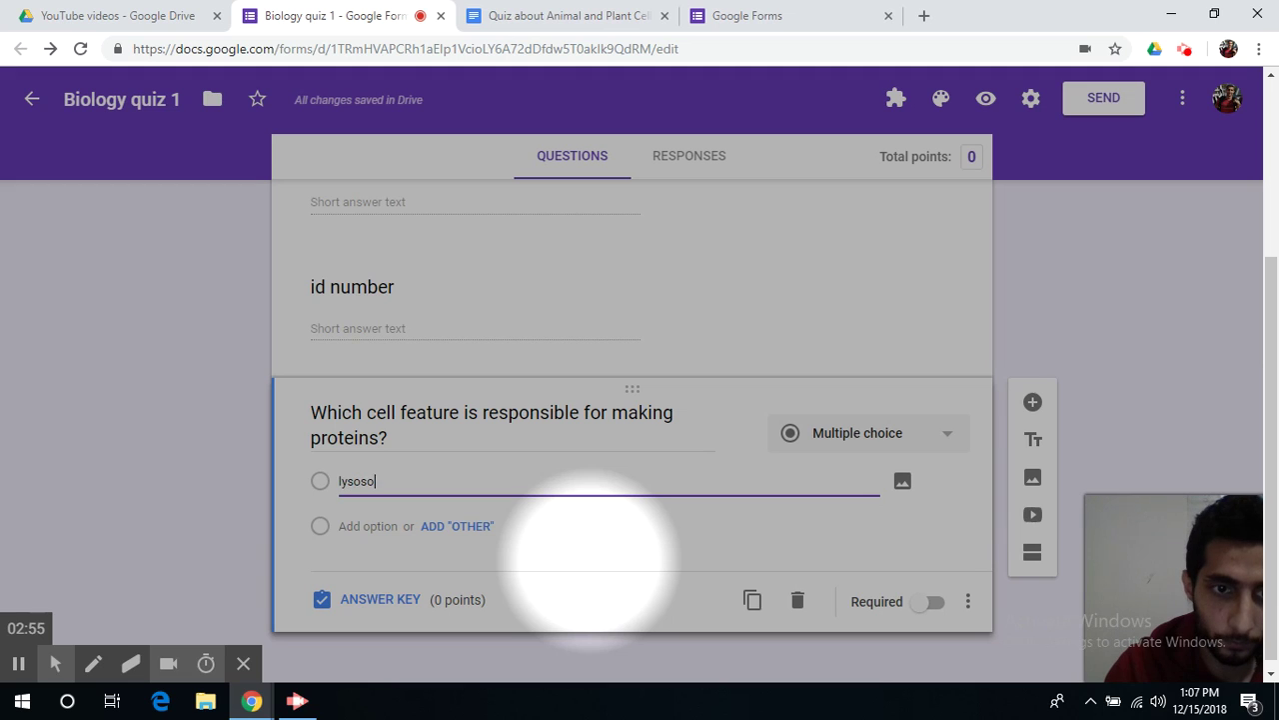
key("Tab")
key("Tab")
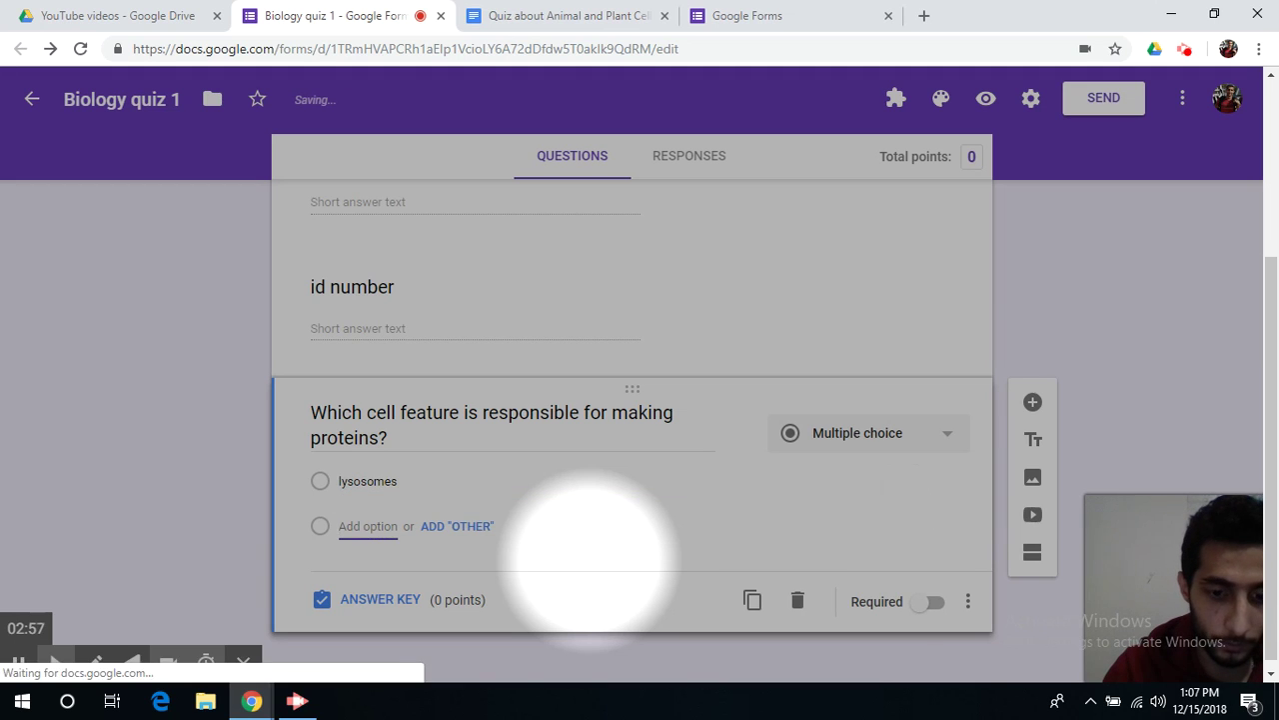
type("riboso")
key("Tab")
key("Tab")
key("Tab")
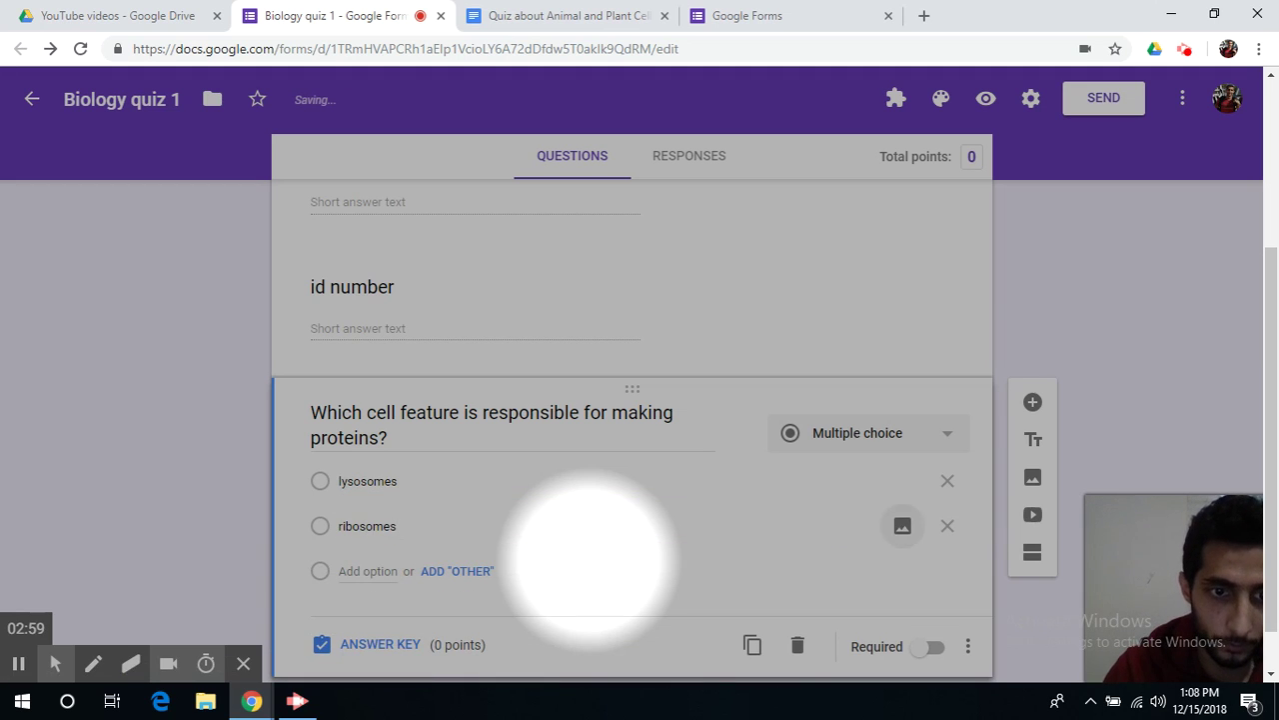
type("cytoplasm")
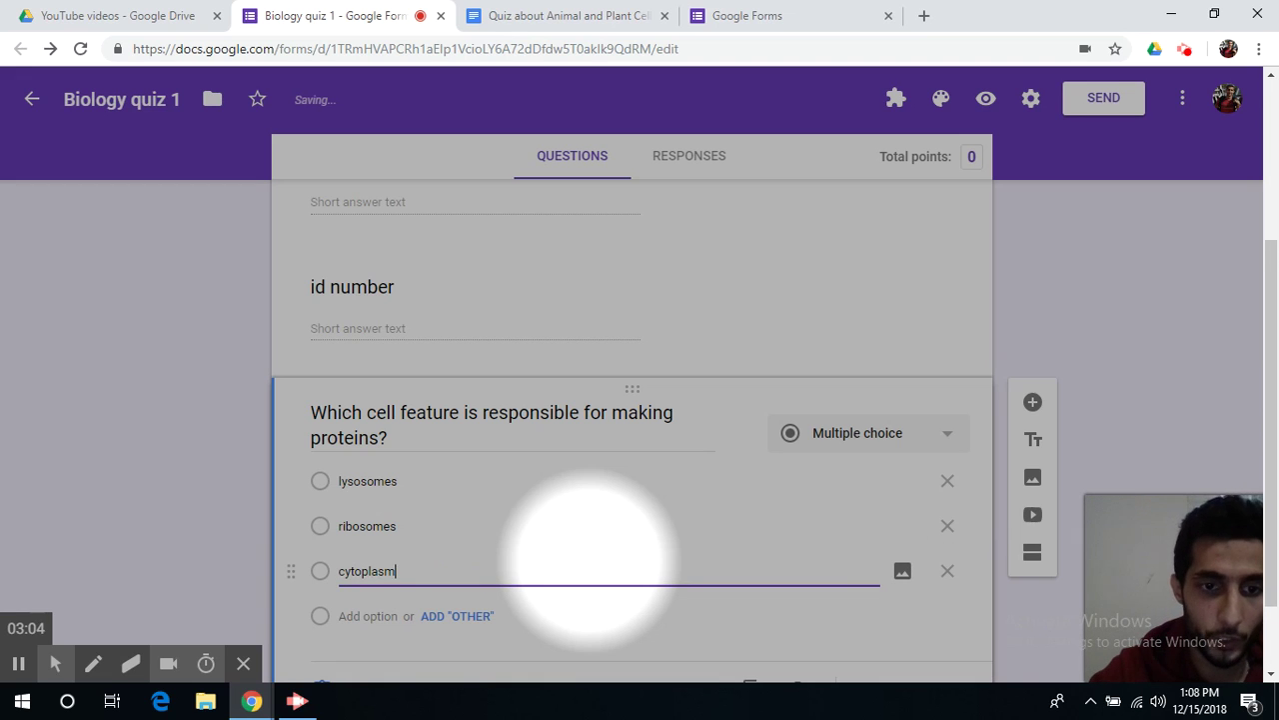
- Set the protein question's answer key to only "ribosomes" as the correct answer, worth 2 points
scroll(369, 551, "down", 1)
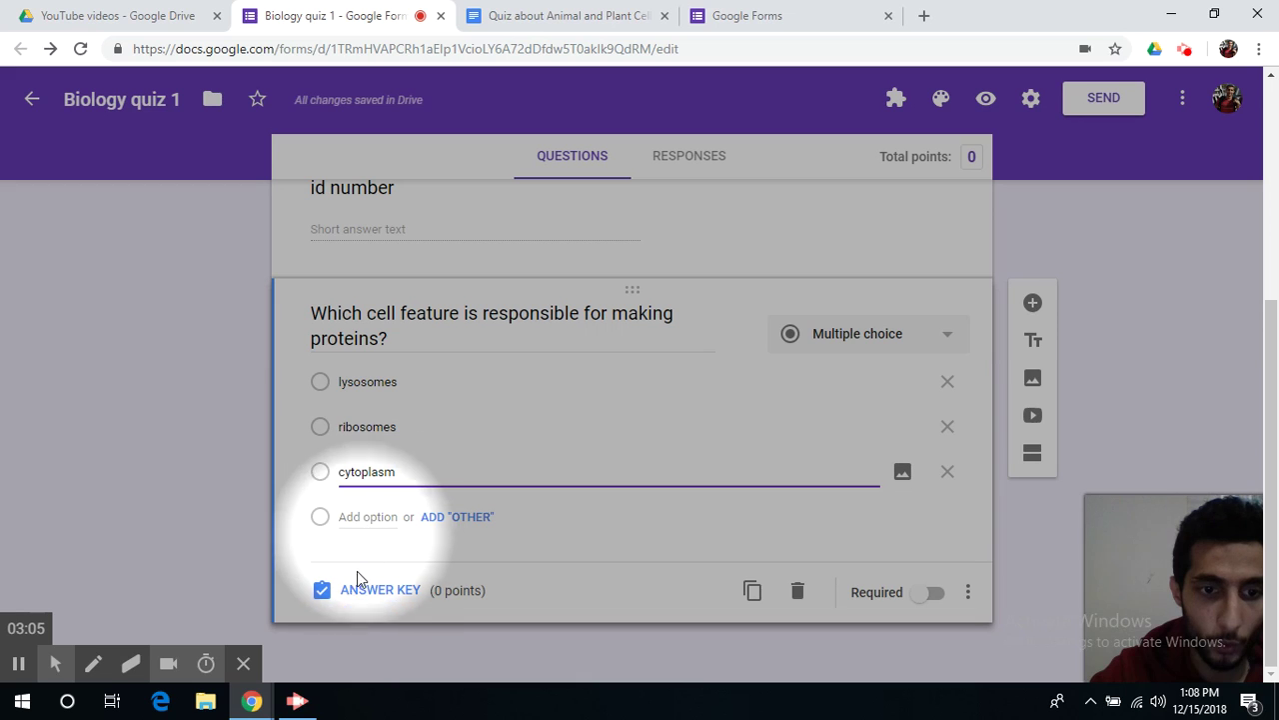
left_click(366, 594)
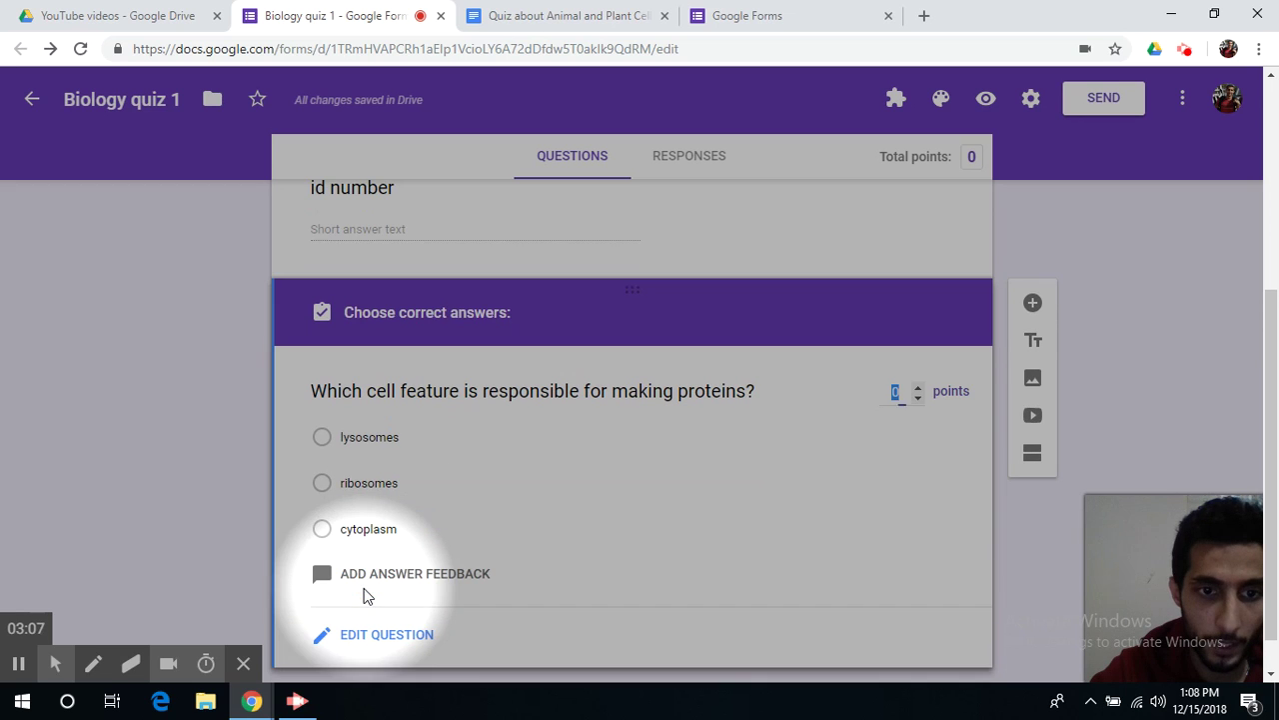
left_click(328, 488)
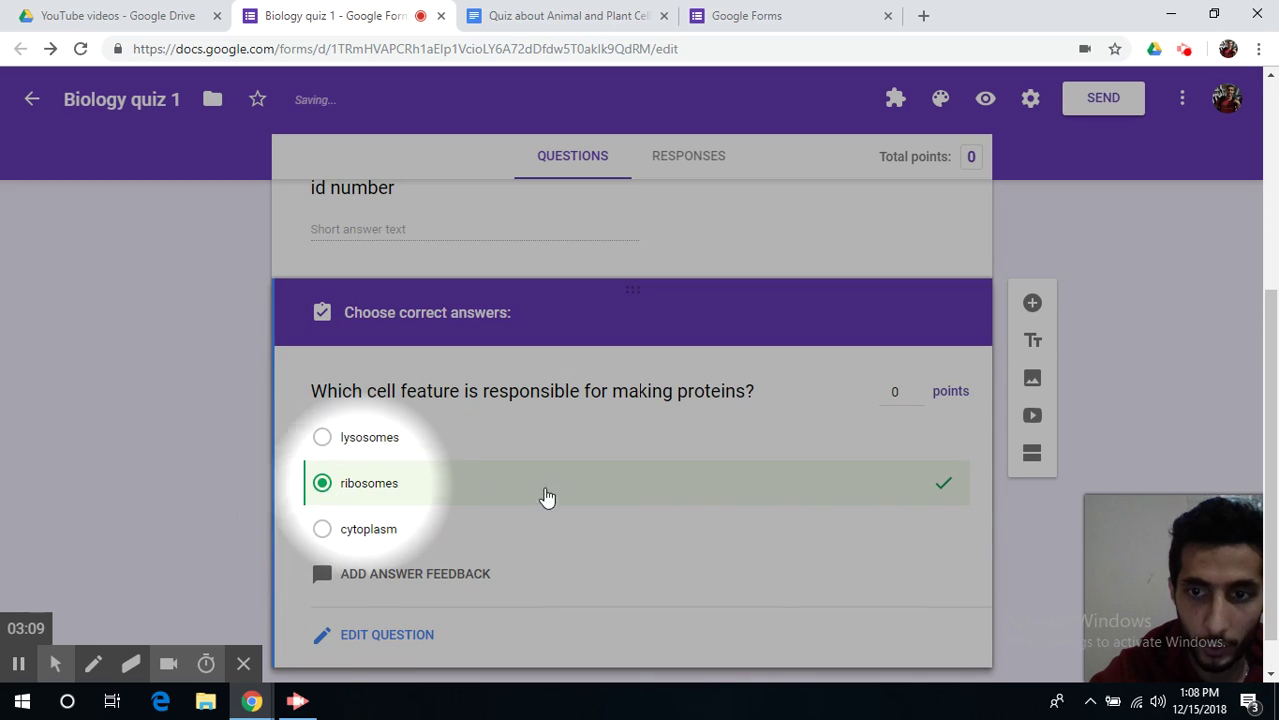
left_click(920, 389)
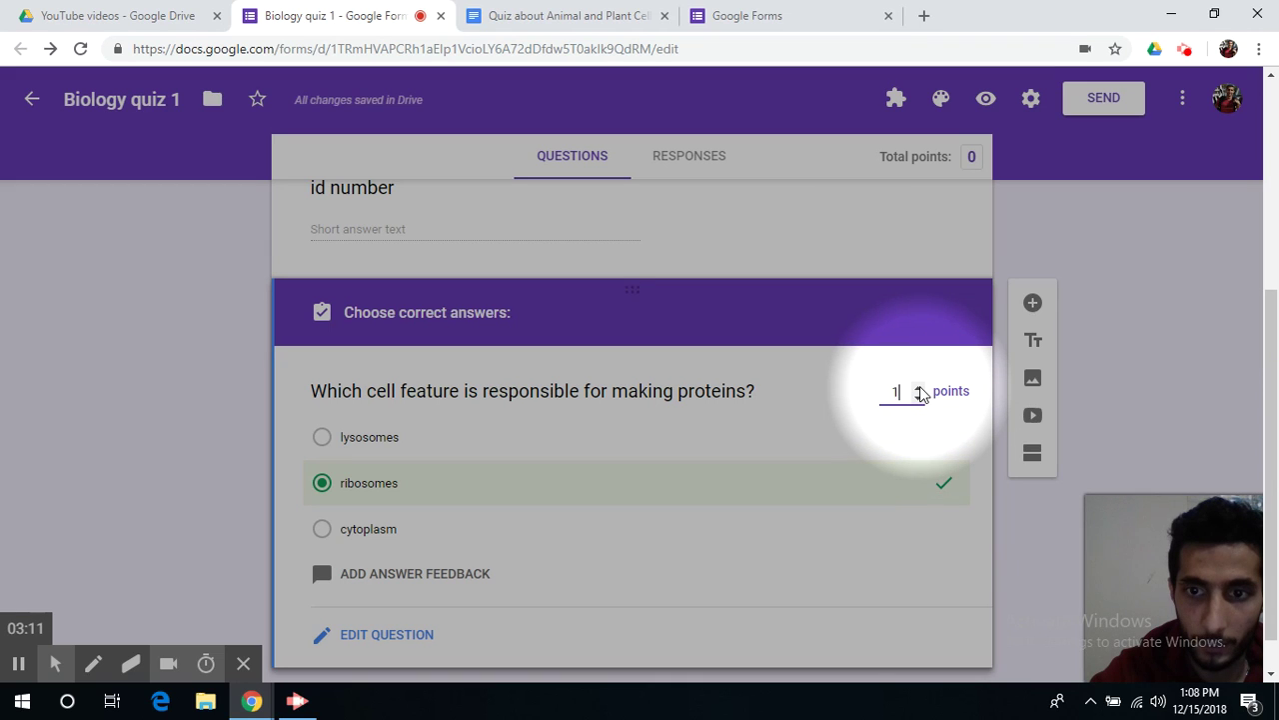
left_click(920, 393)
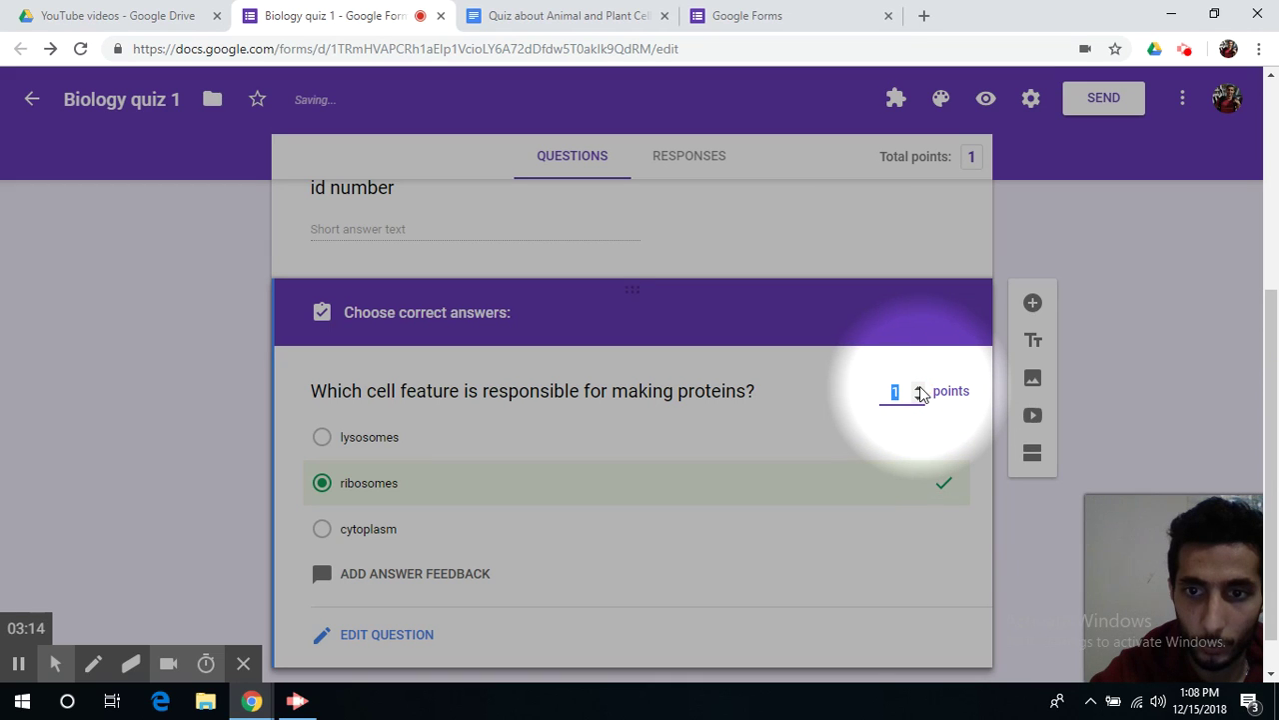
left_click(920, 387)
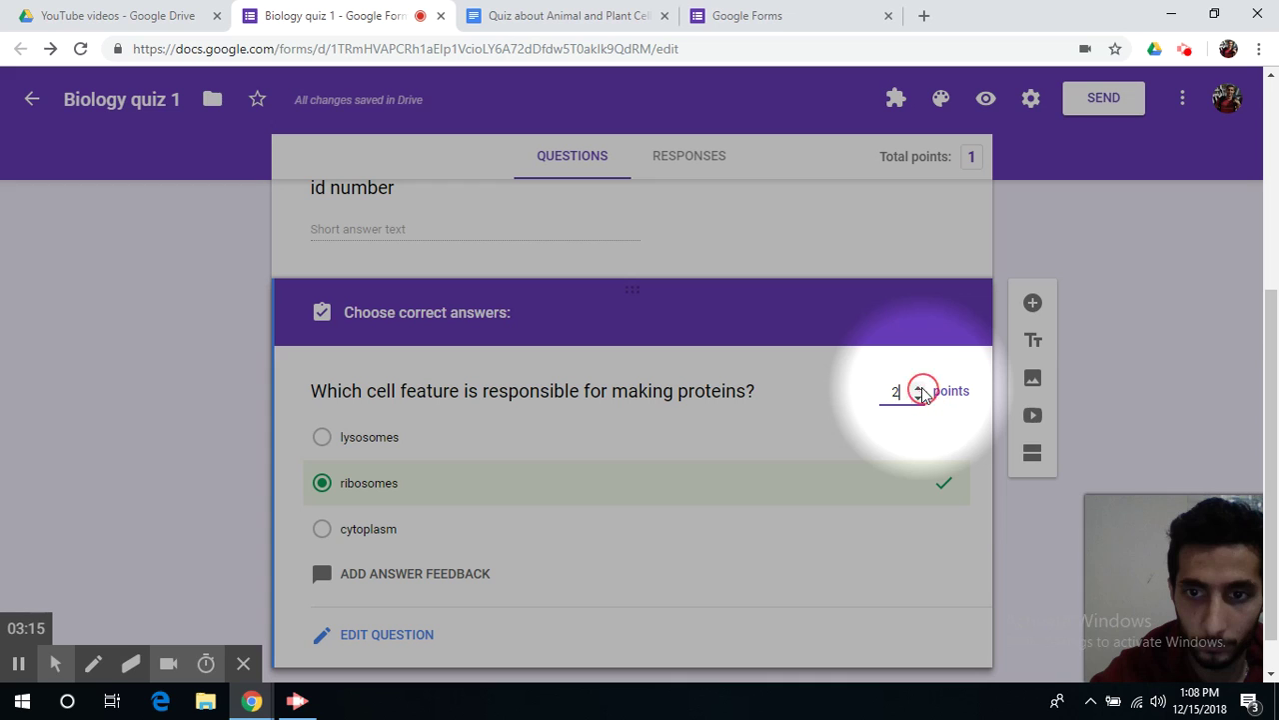
left_click(879, 427)
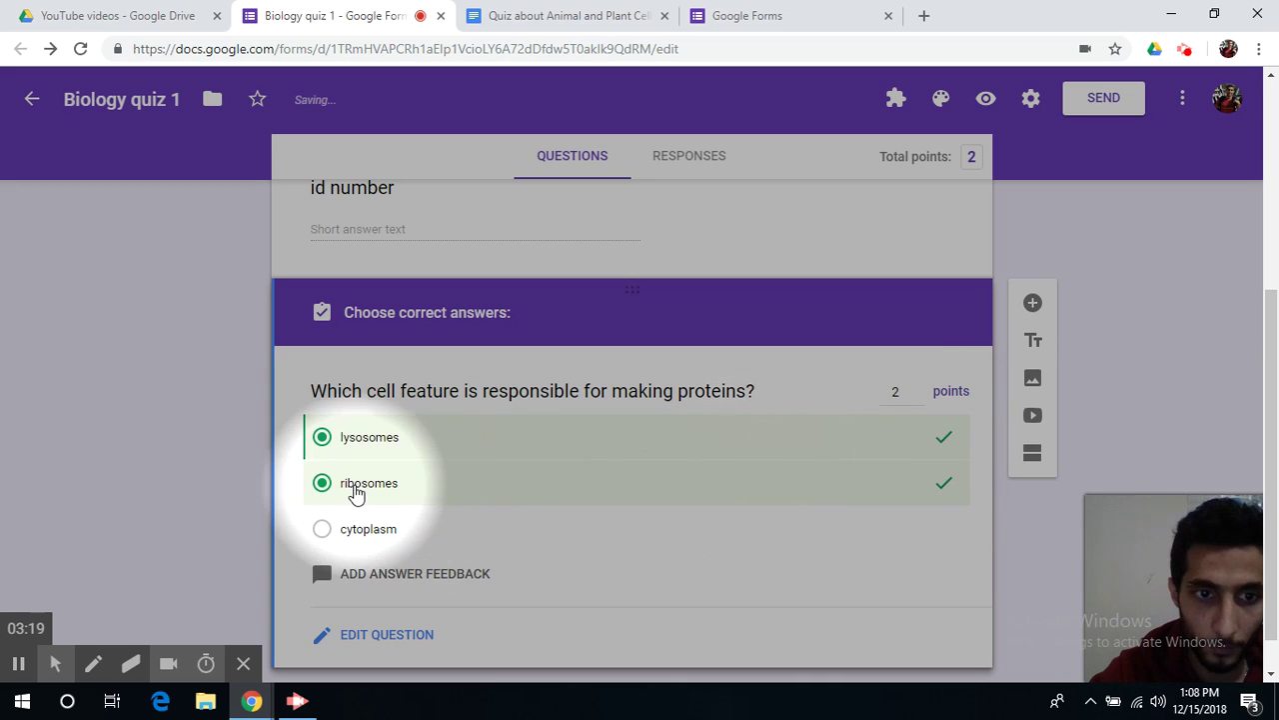
left_click(320, 437)
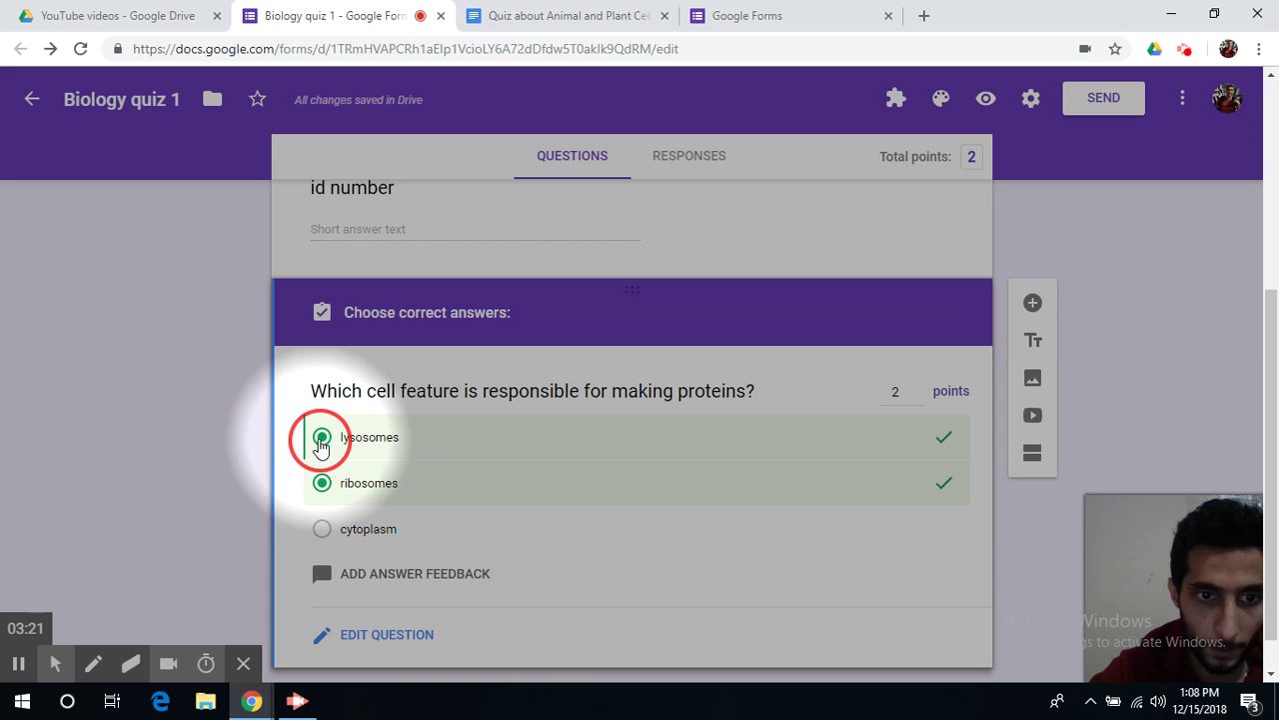
- Add another question and insert the labelled animal cell image from the "YouTube videos" folder in Google Drive
scroll(300, 497, "down", 1)
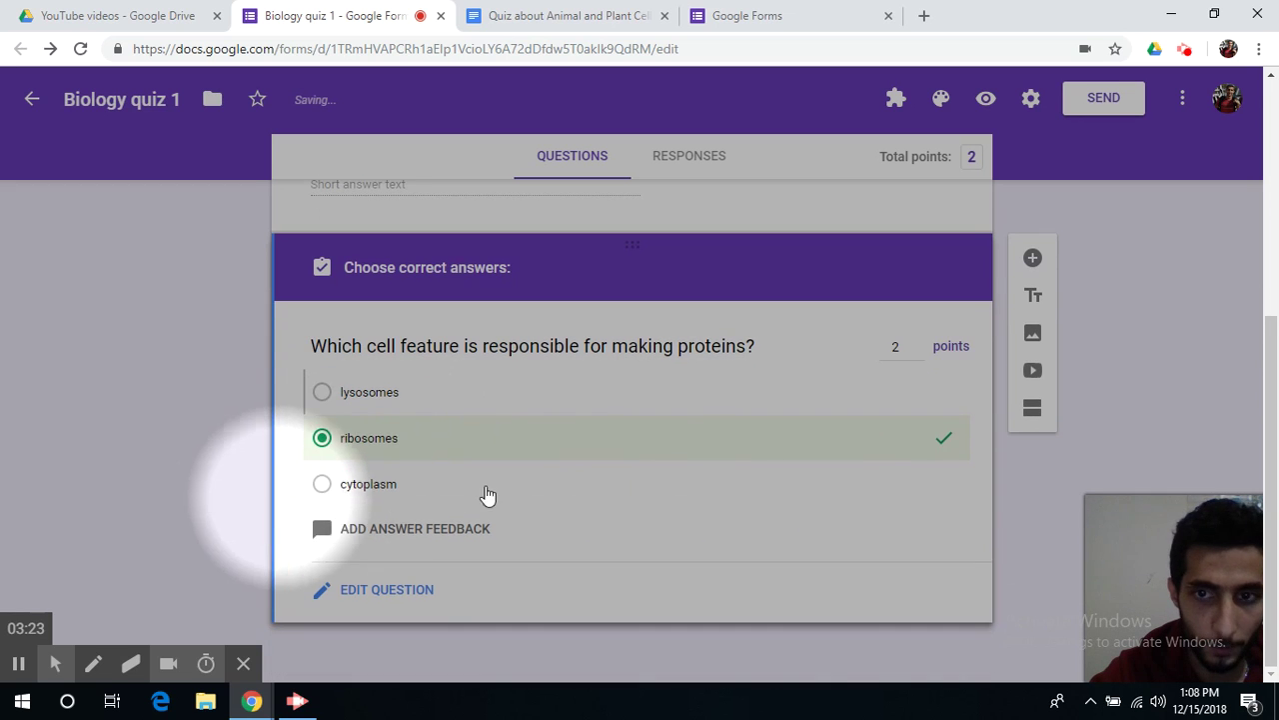
left_click(1032, 259)
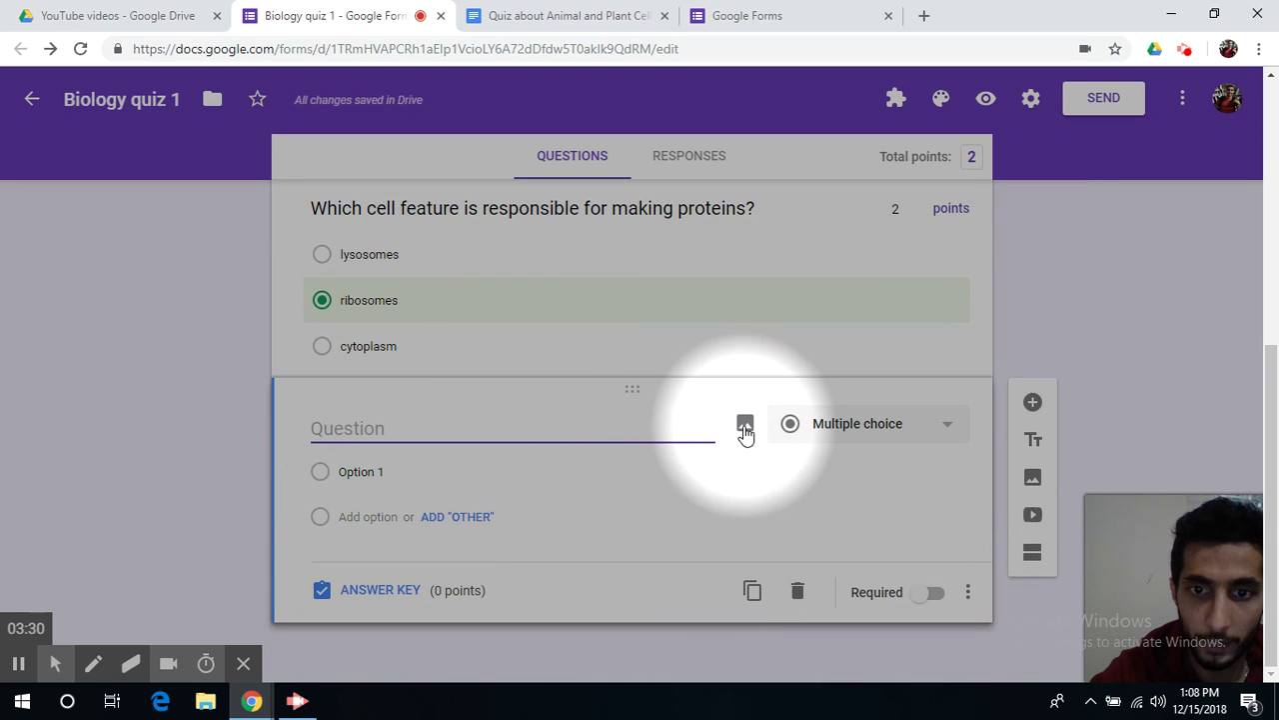
left_click(744, 423)
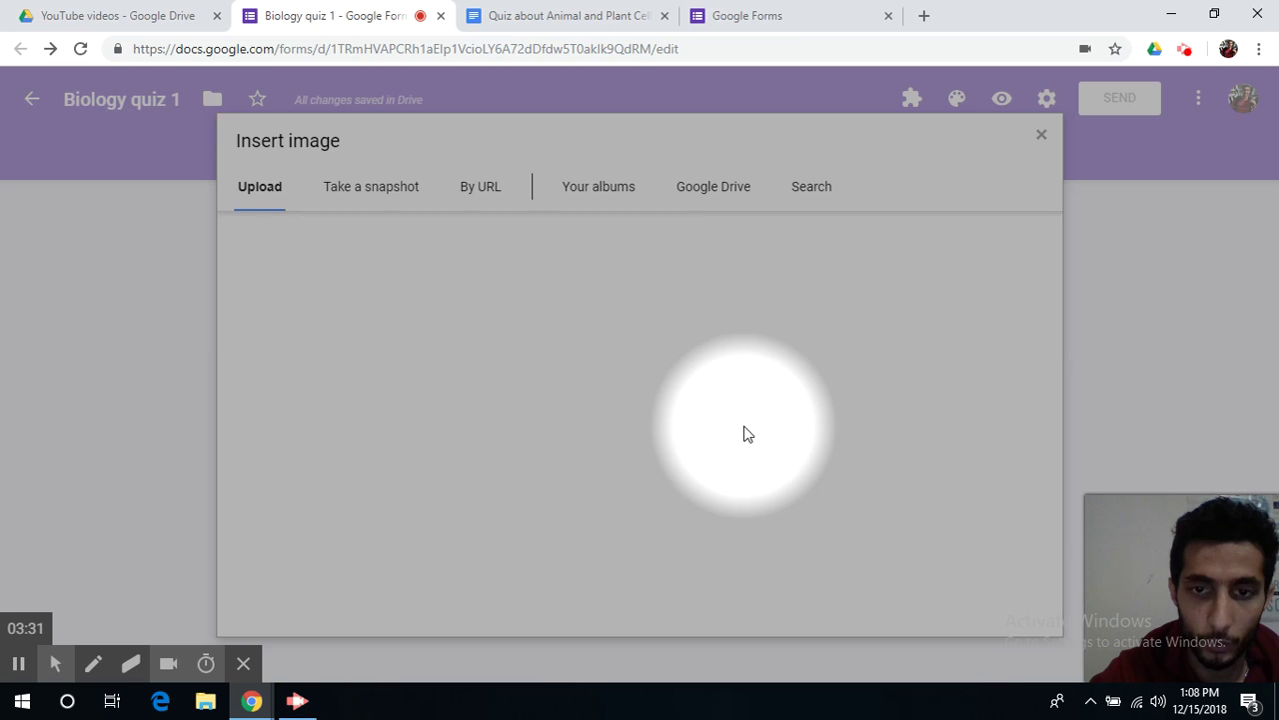
left_click(723, 196)
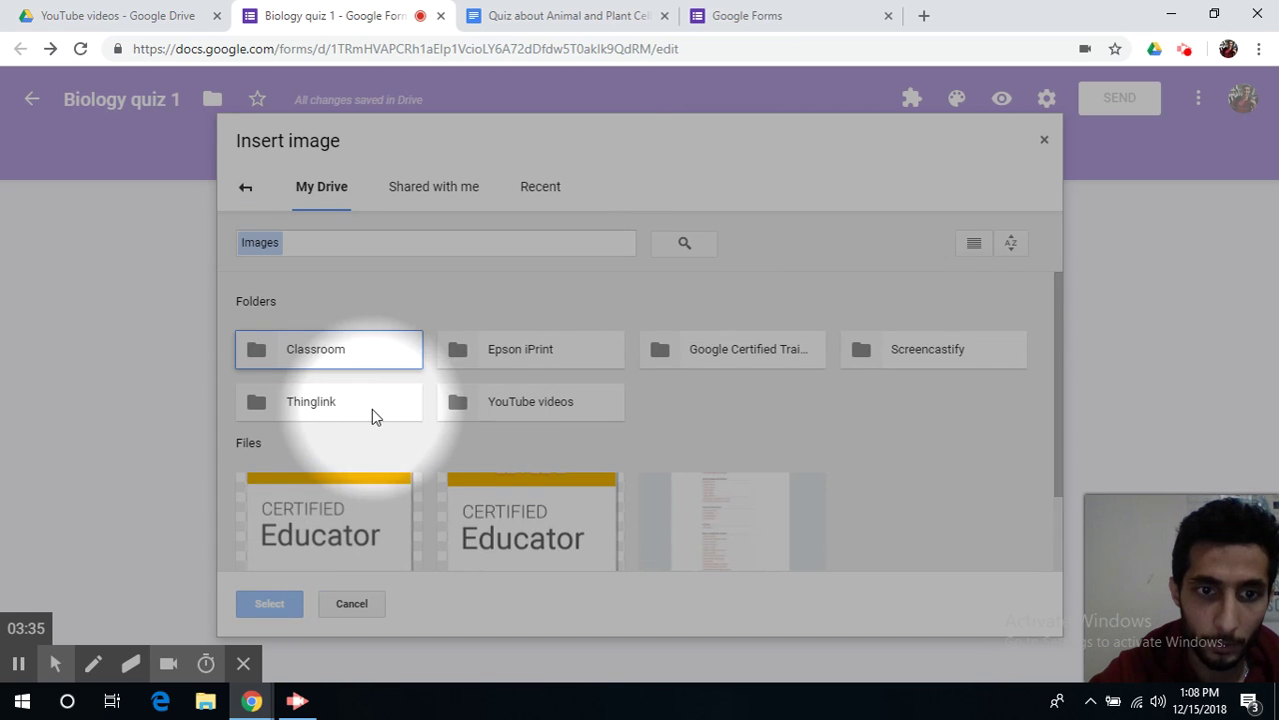
left_click(525, 403)
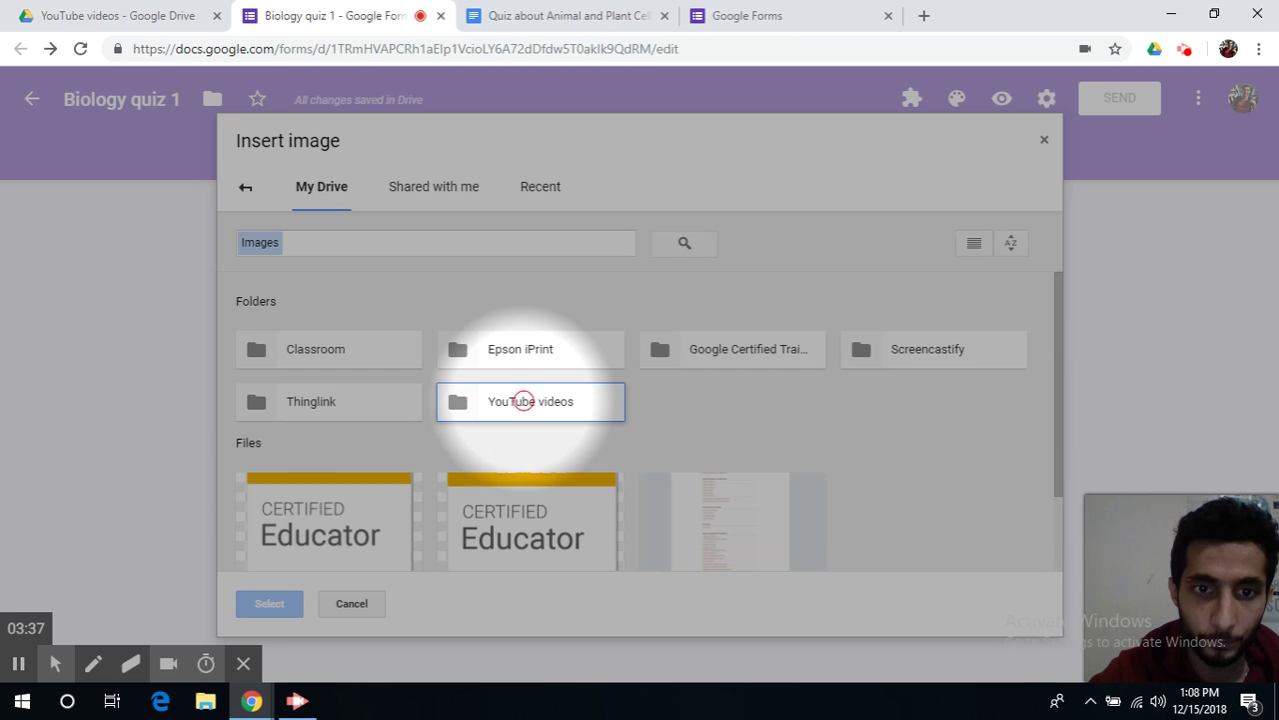
double_click(522, 401)
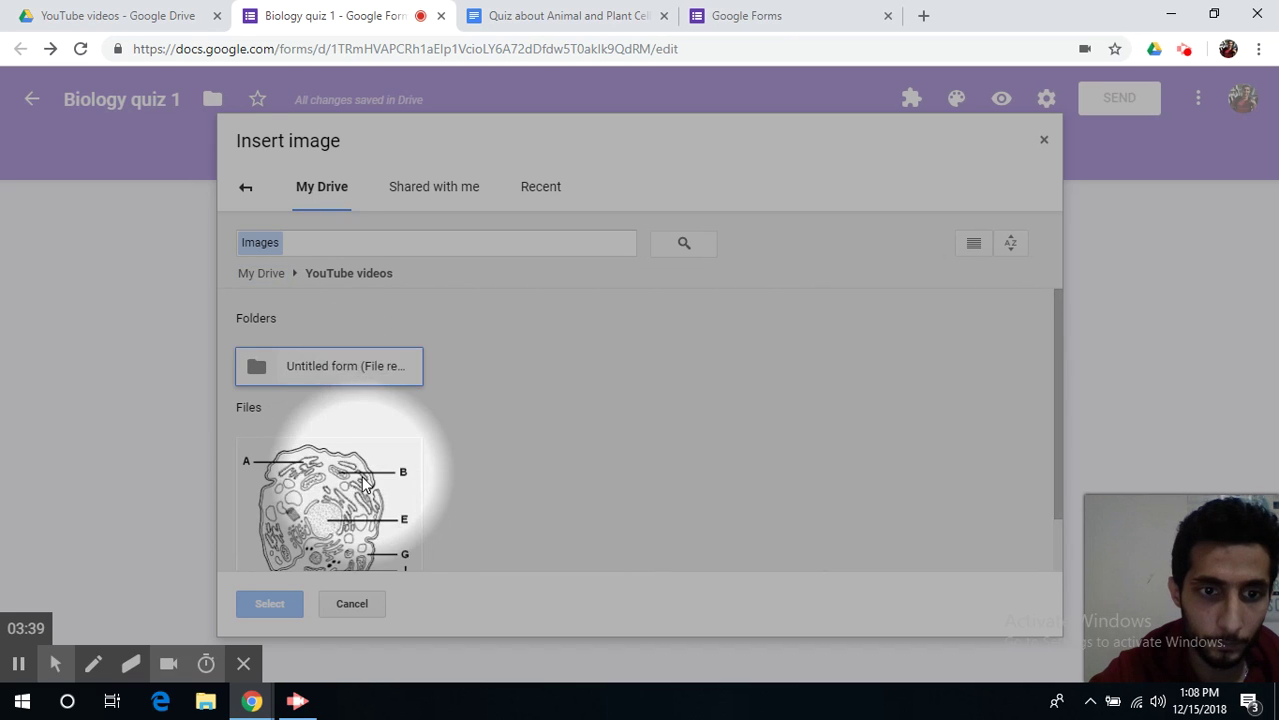
double_click(365, 481)
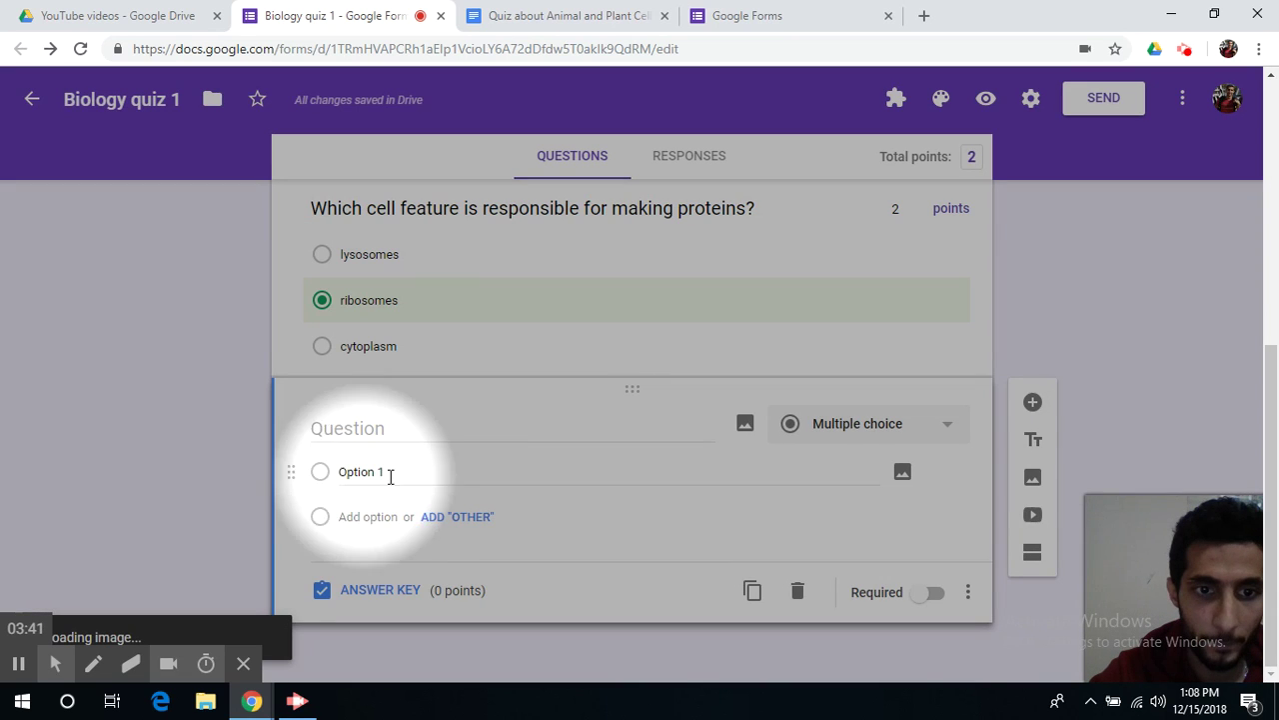
- Change the animal cell image question's type to Multiple choice grid
scroll(398, 475, "down", 2)
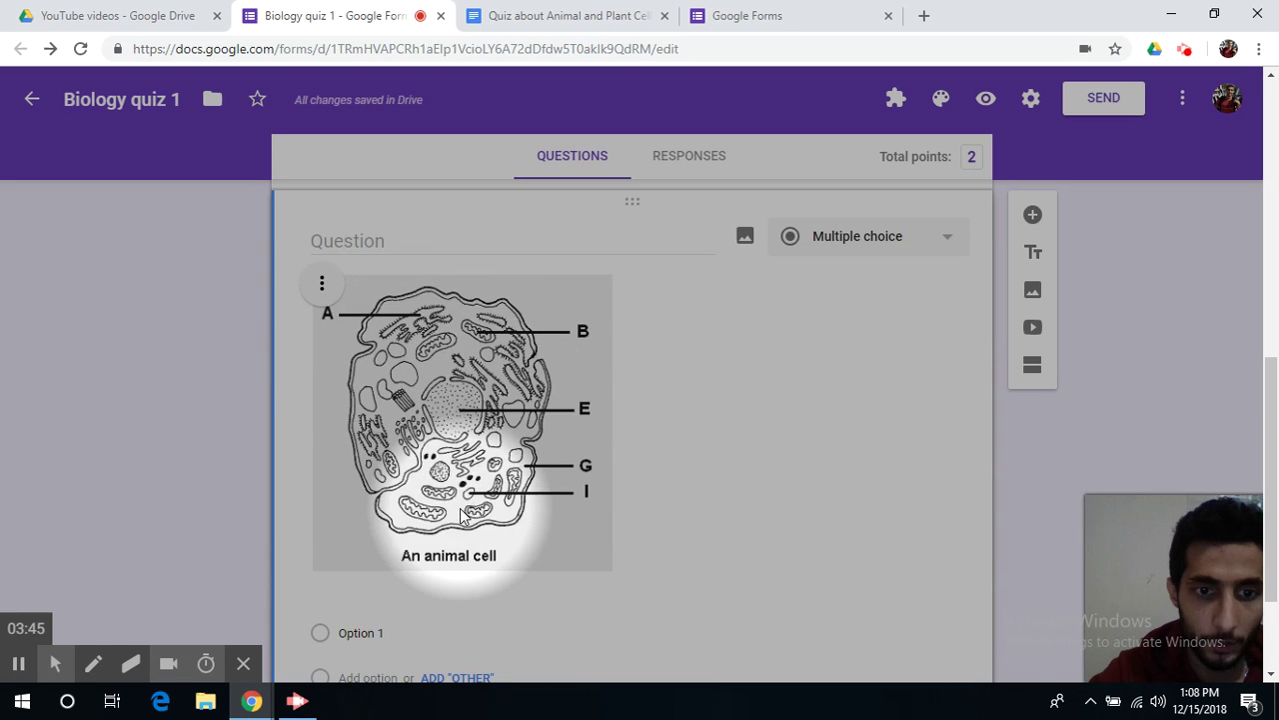
scroll(457, 490, "down", 2)
scroll(799, 489, "up", 2)
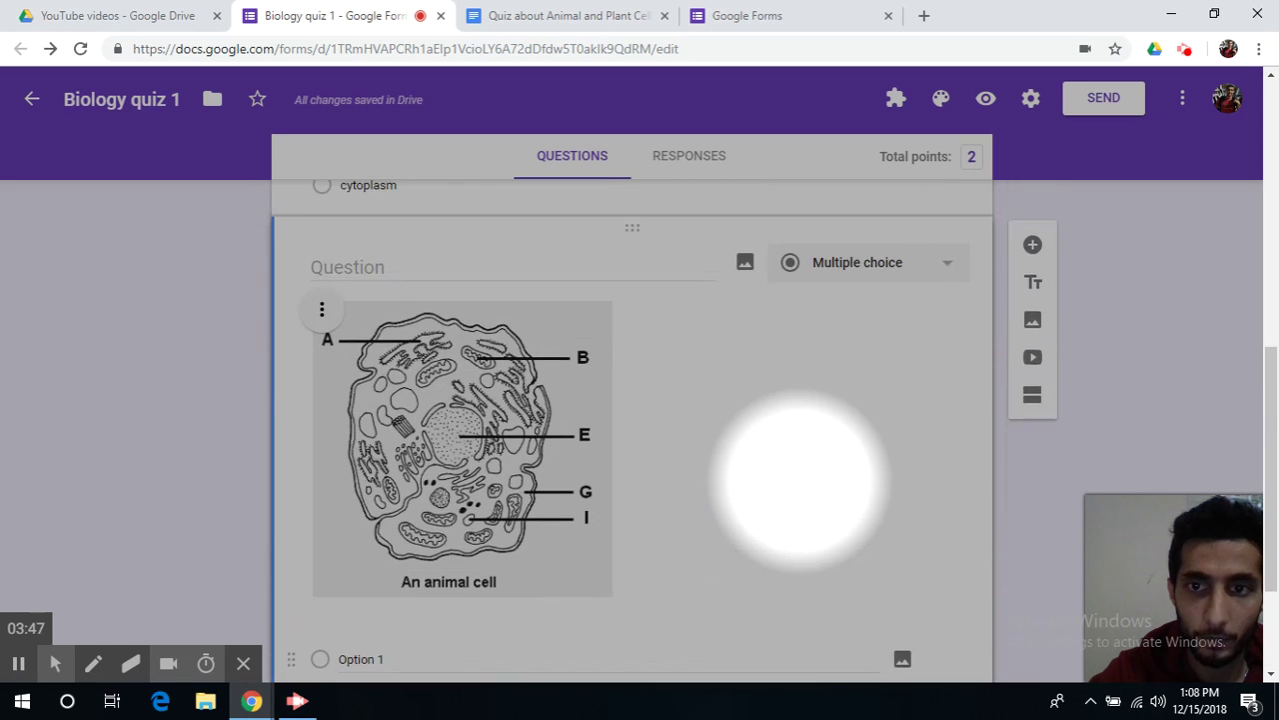
left_click(897, 270)
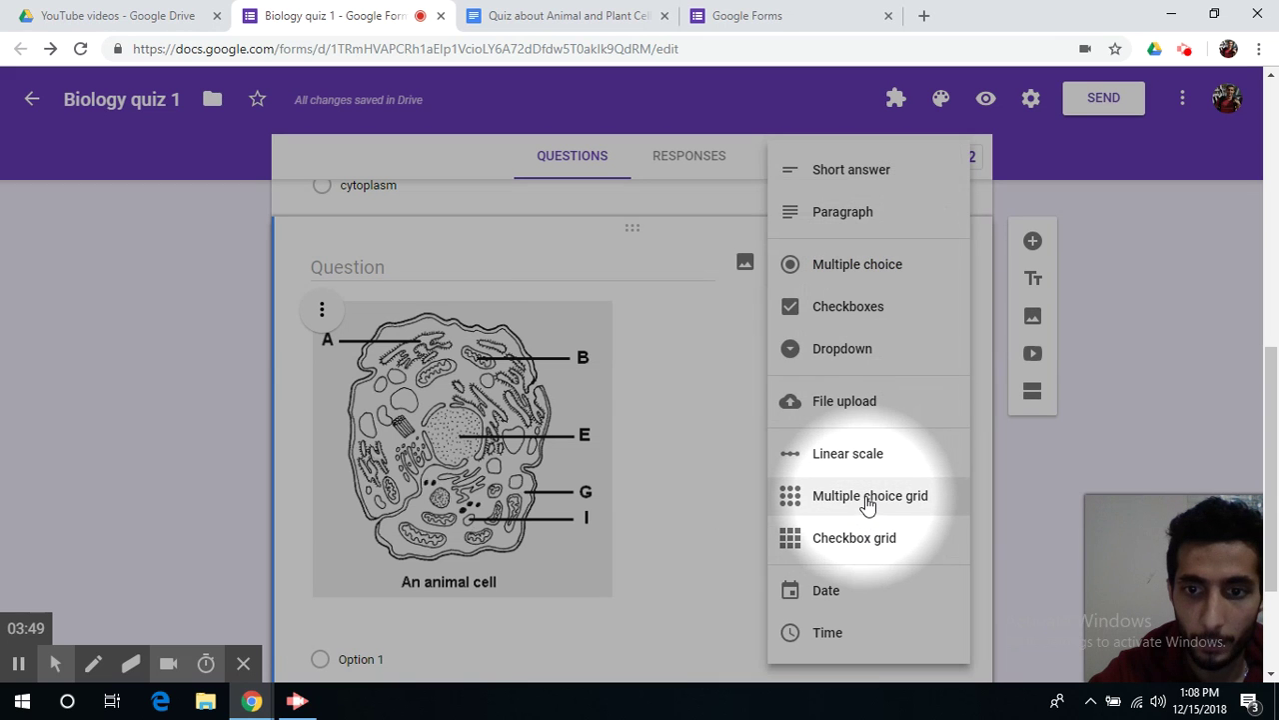
left_click(867, 495)
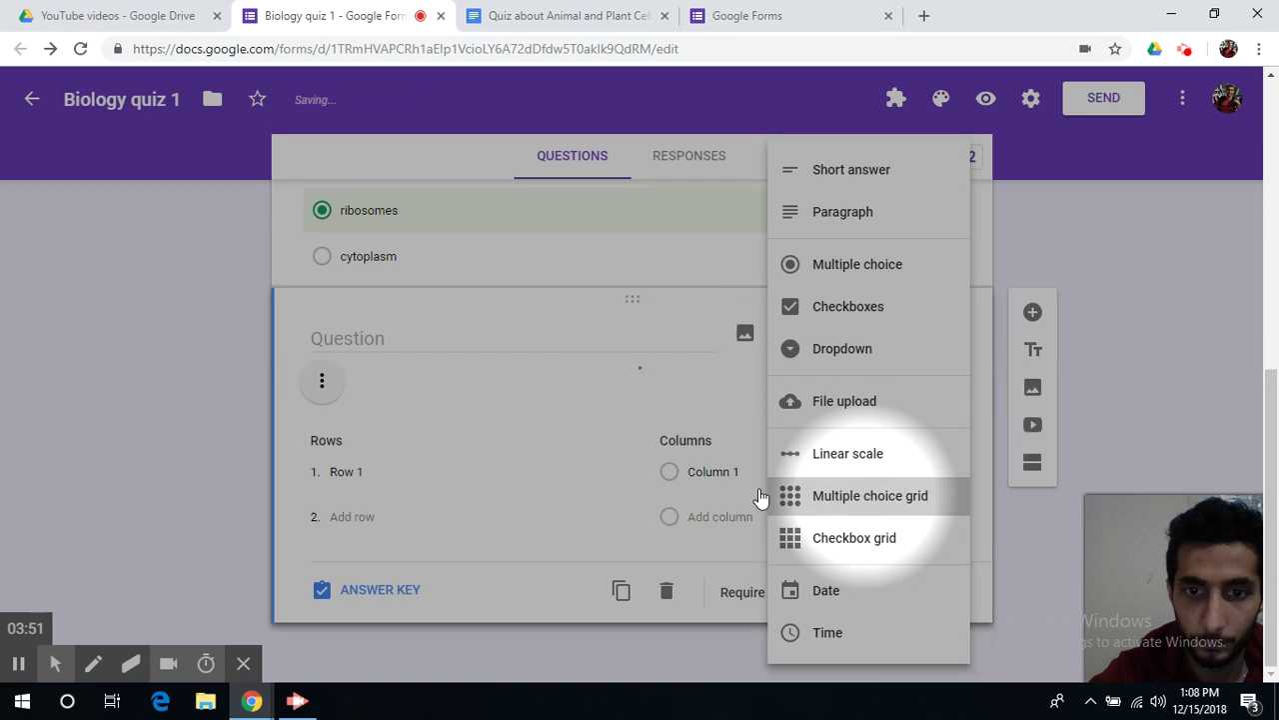
- Enter "A", "B", "E" and "G" as the four rows of the animal cell grid question
scroll(460, 504, "down", 1)
scroll(425, 490, "down", 1)
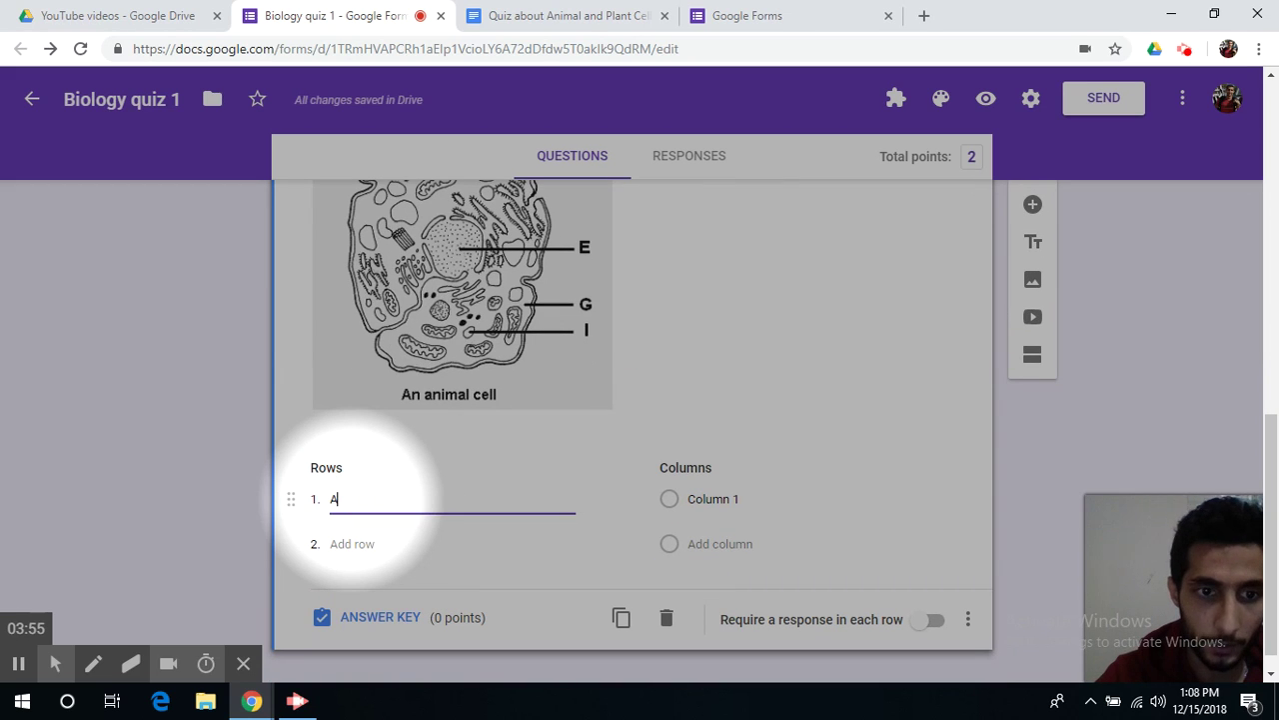
left_click(357, 499)
type("A")
key("Tab")
key("Tab")
key("Tab")
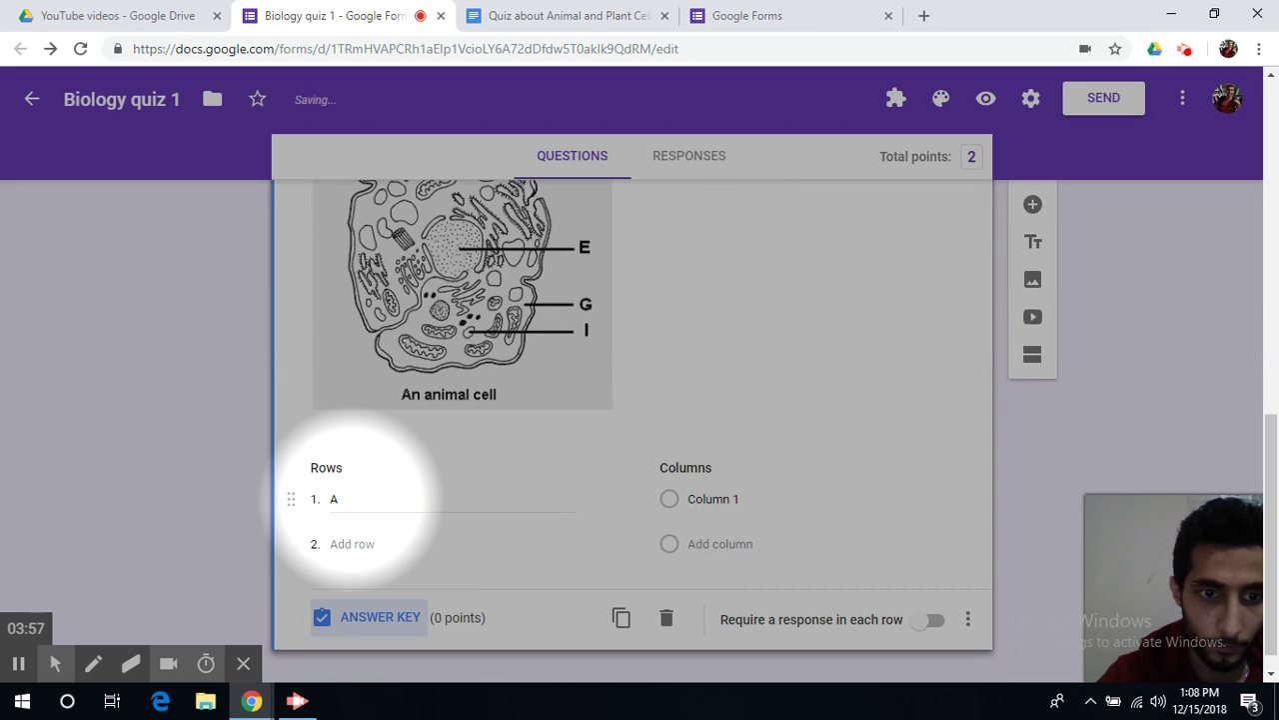
left_click(347, 543)
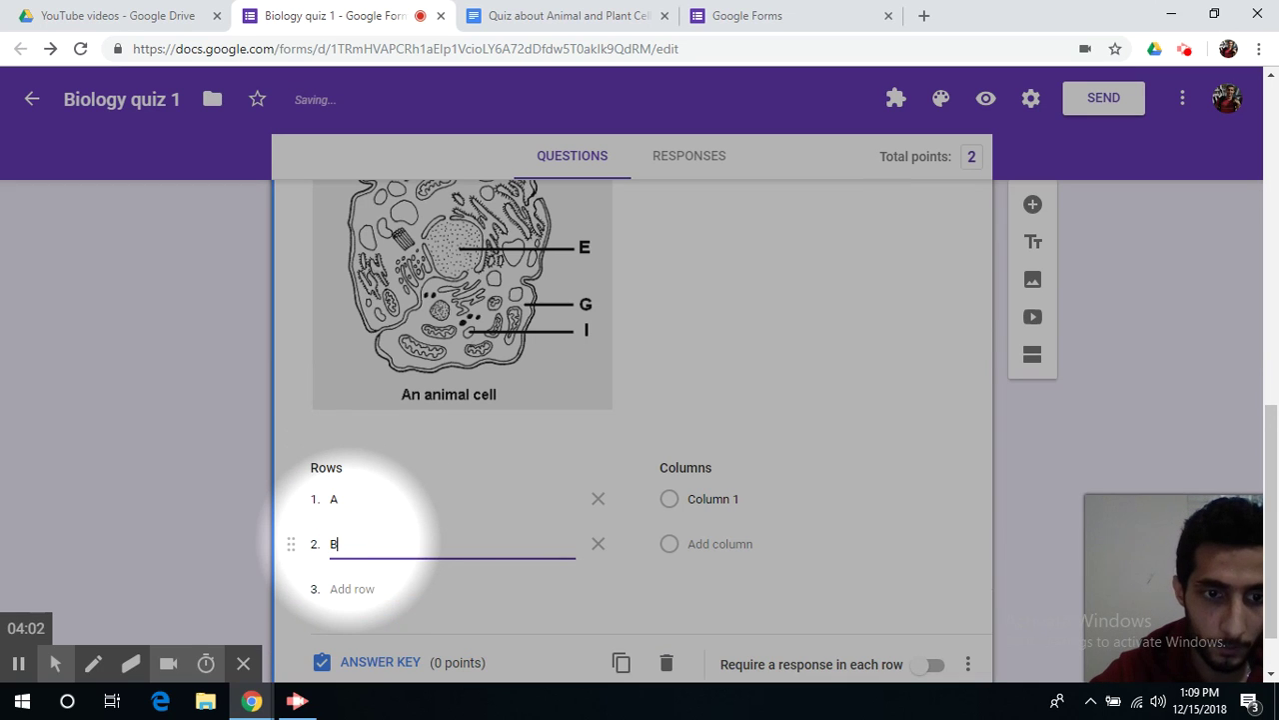
type("B")
left_click(350, 589)
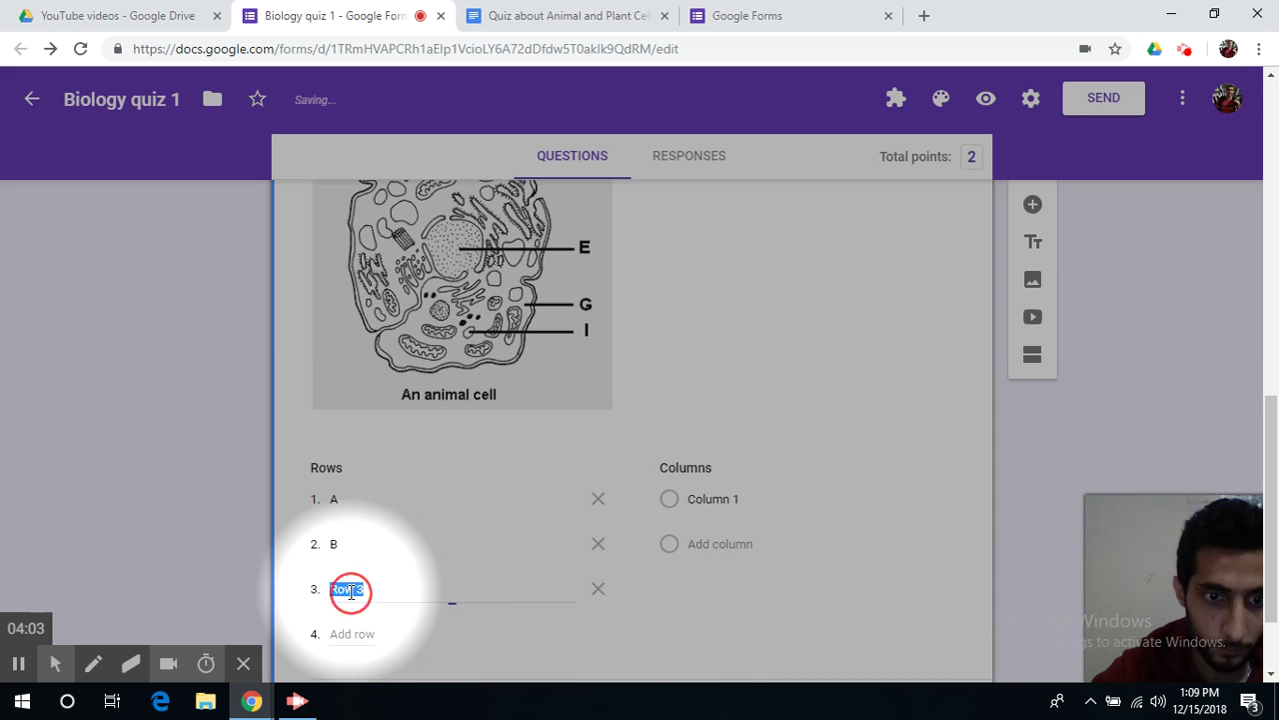
scroll(362, 575, "down", 1)
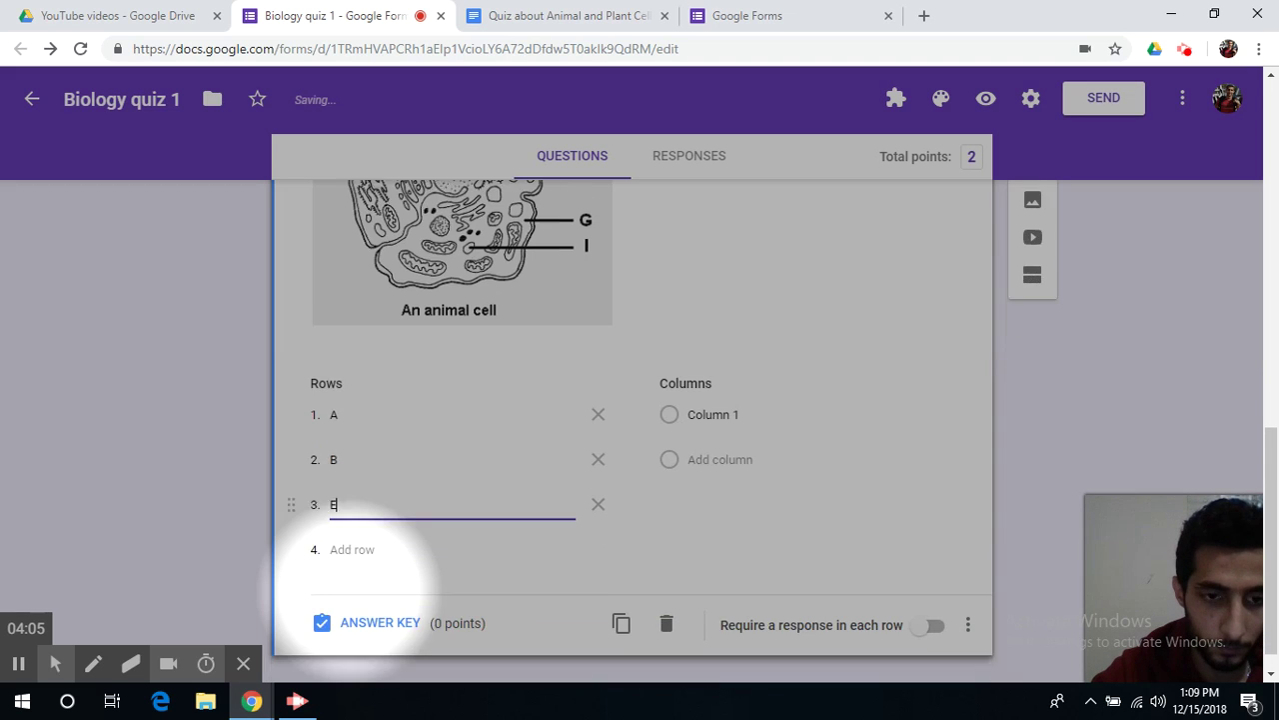
left_click(348, 555)
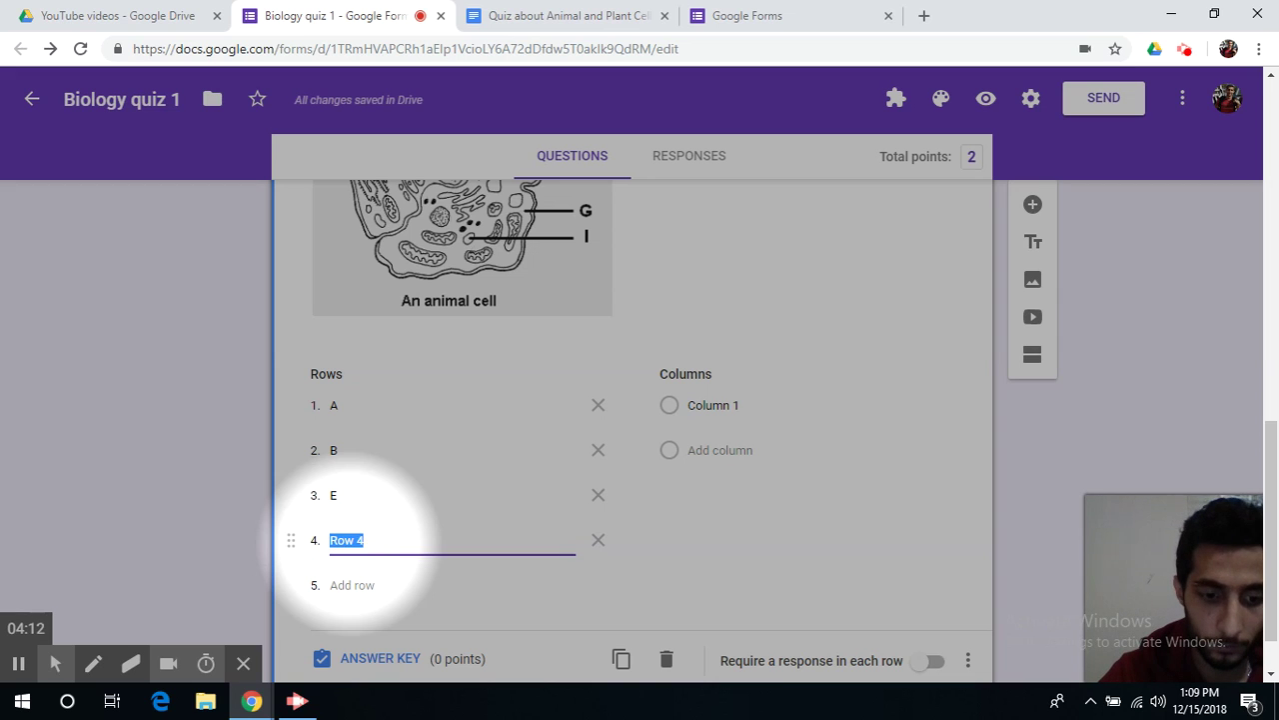
- Enter "Mitochondrion", "nucleus", "endoplasmic reticulum" and "cytoplasm" as the columns of the animal cell grid question
left_click(724, 405)
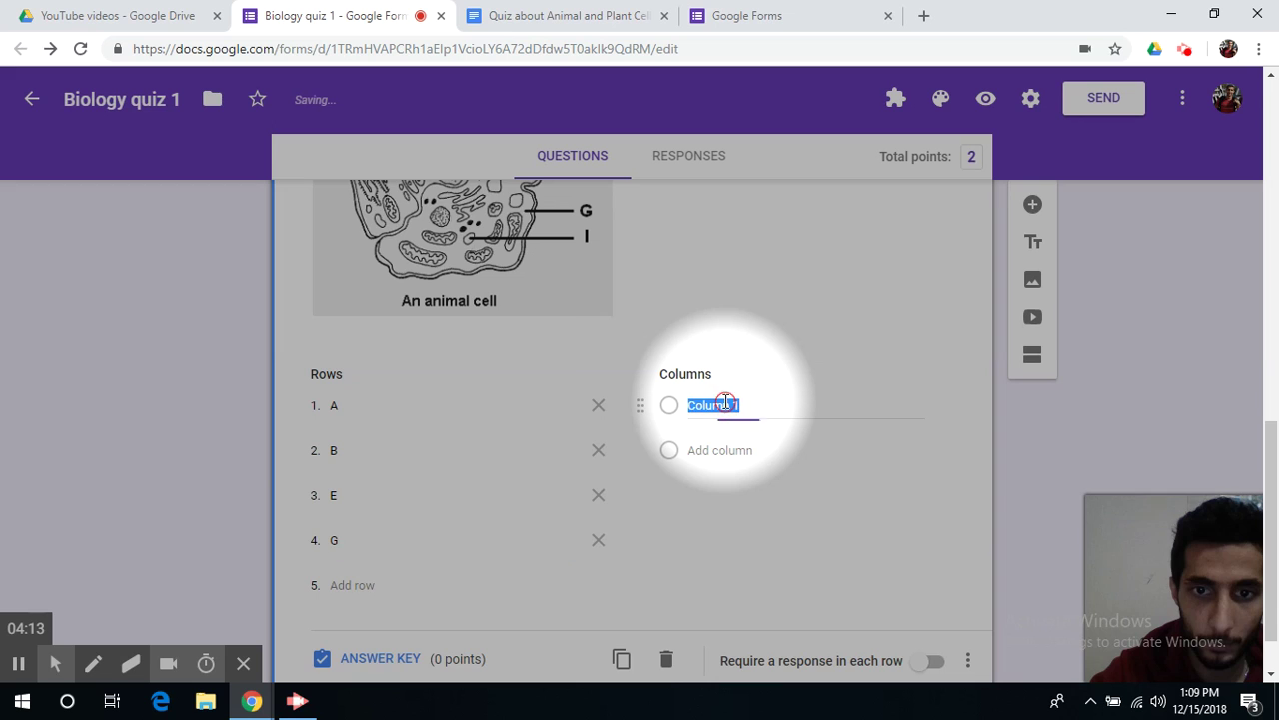
scroll(726, 401, "up", 2)
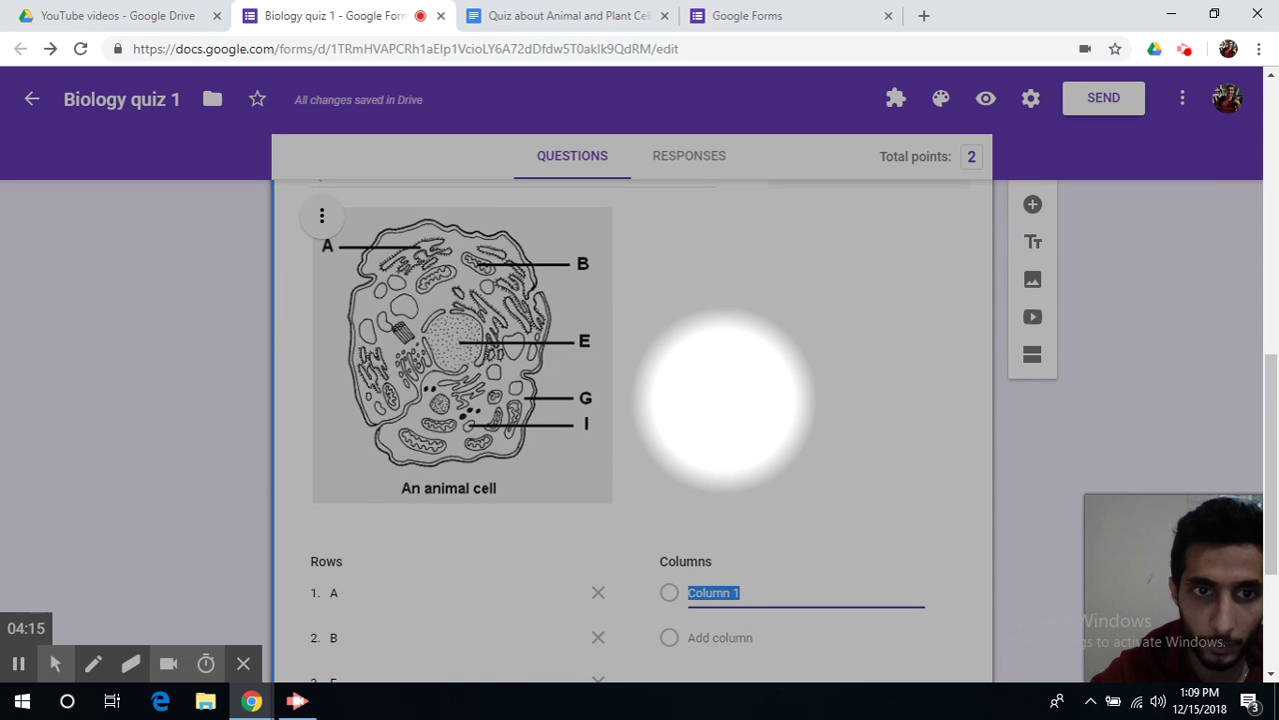
scroll(724, 400, "down", 1)
scroll(724, 400, "up", 1)
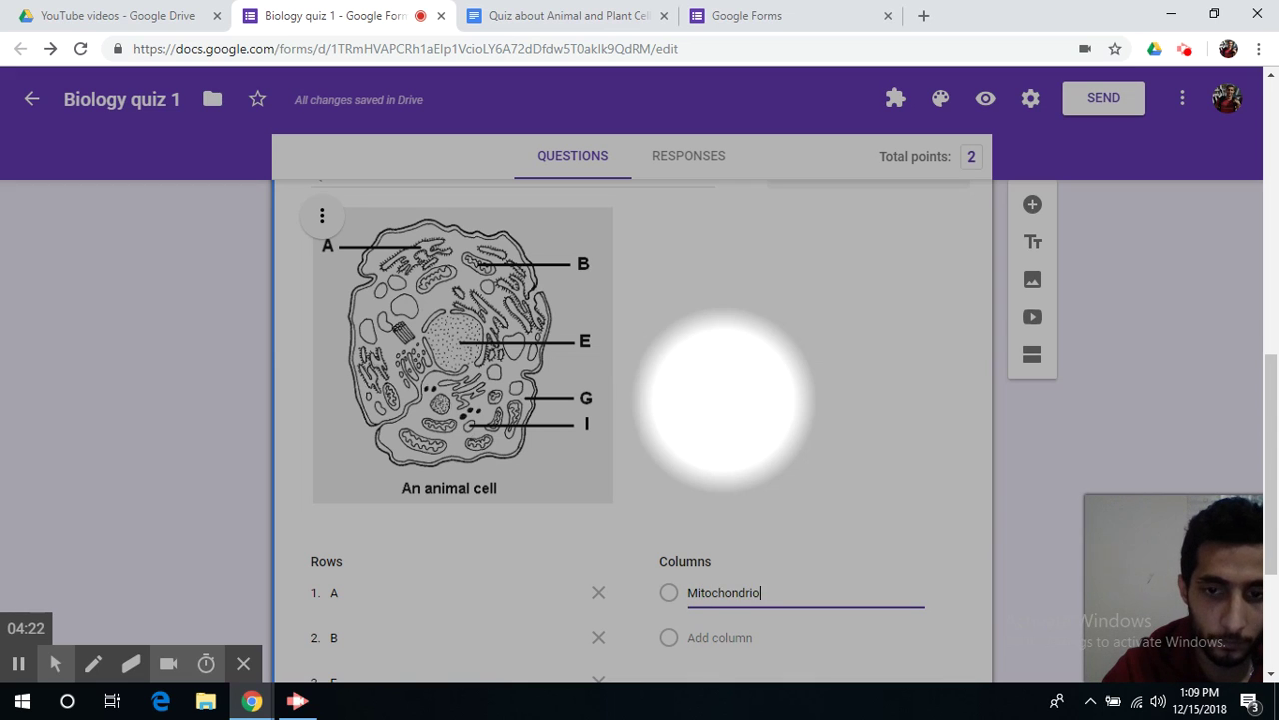
scroll(724, 399, "down", 2)
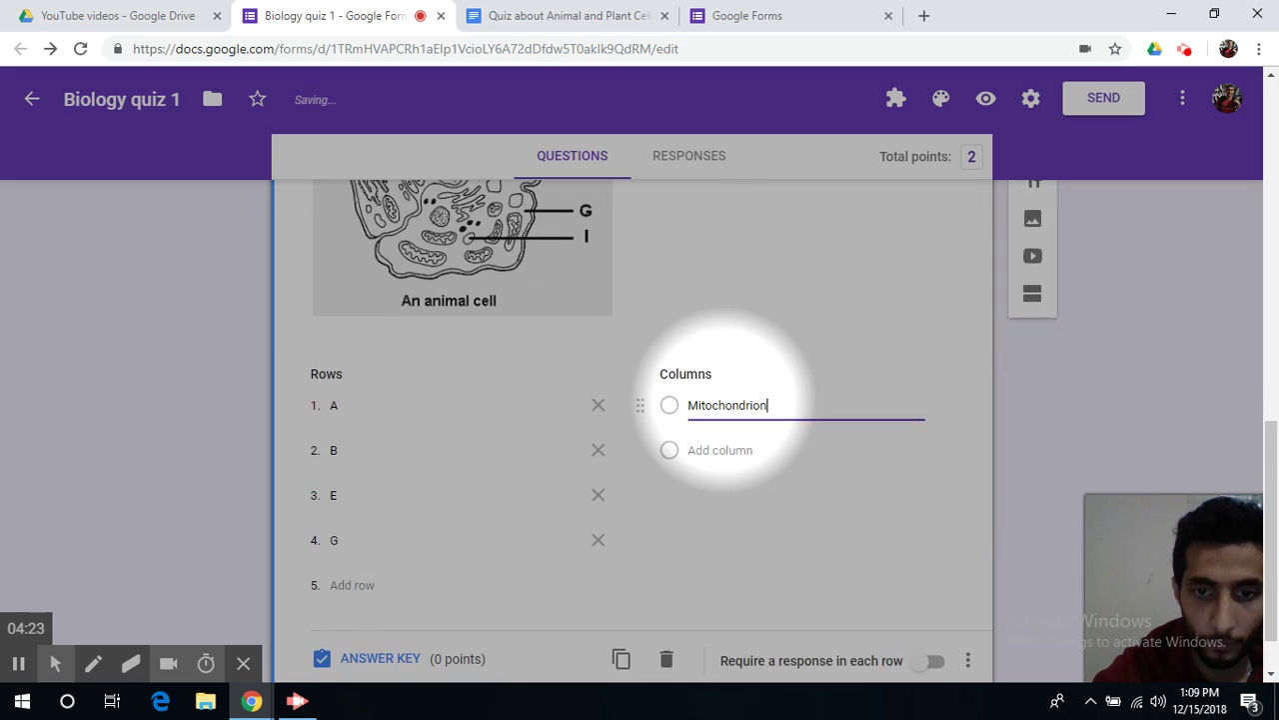
left_click(737, 452)
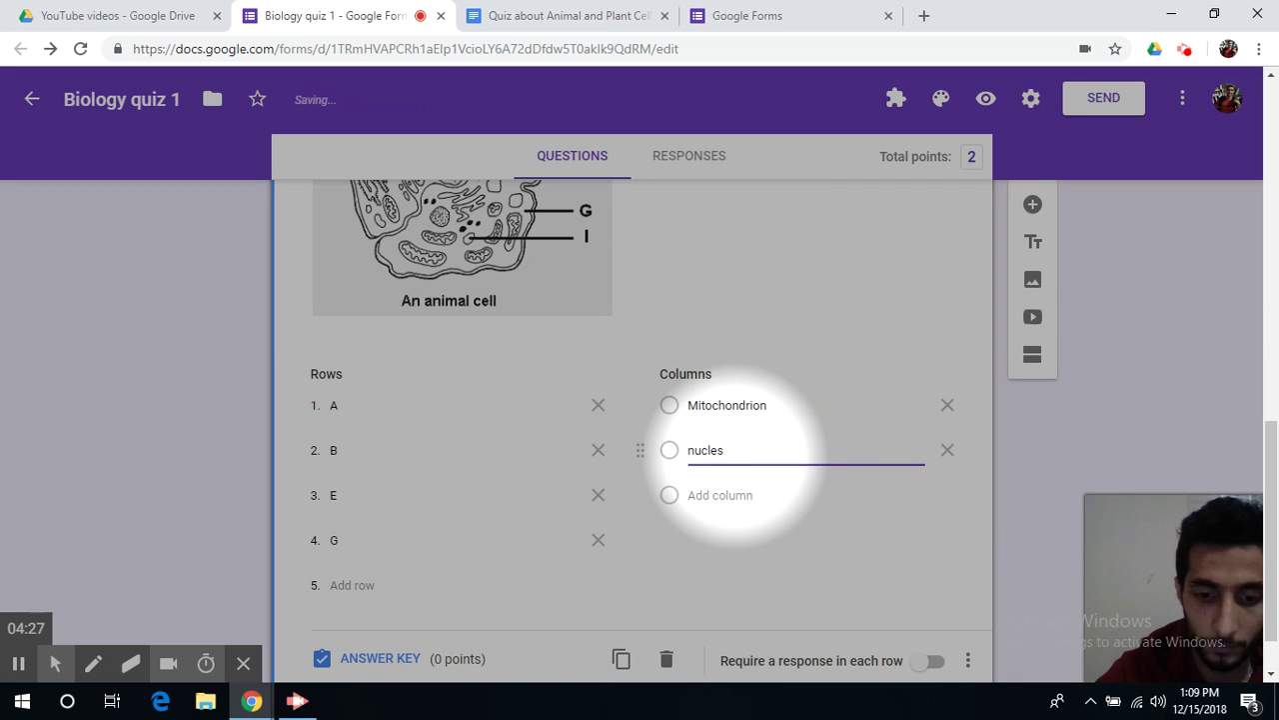
left_click(744, 493)
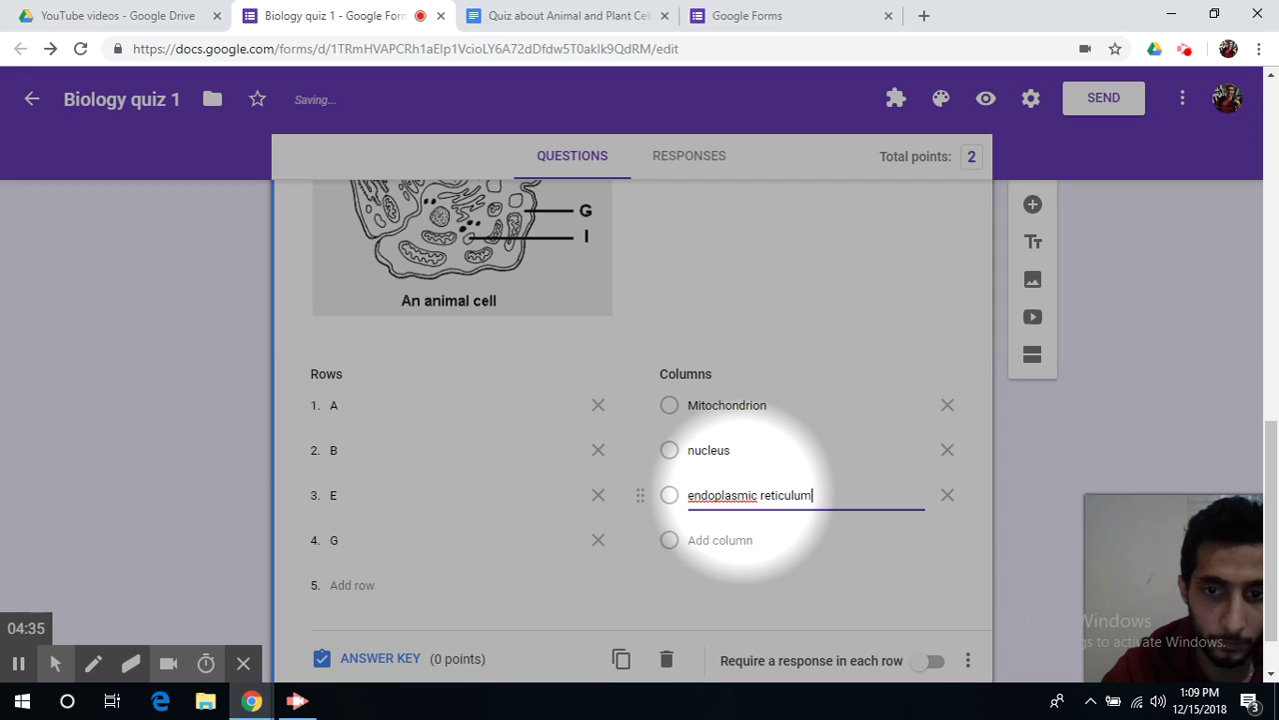
left_click(736, 541)
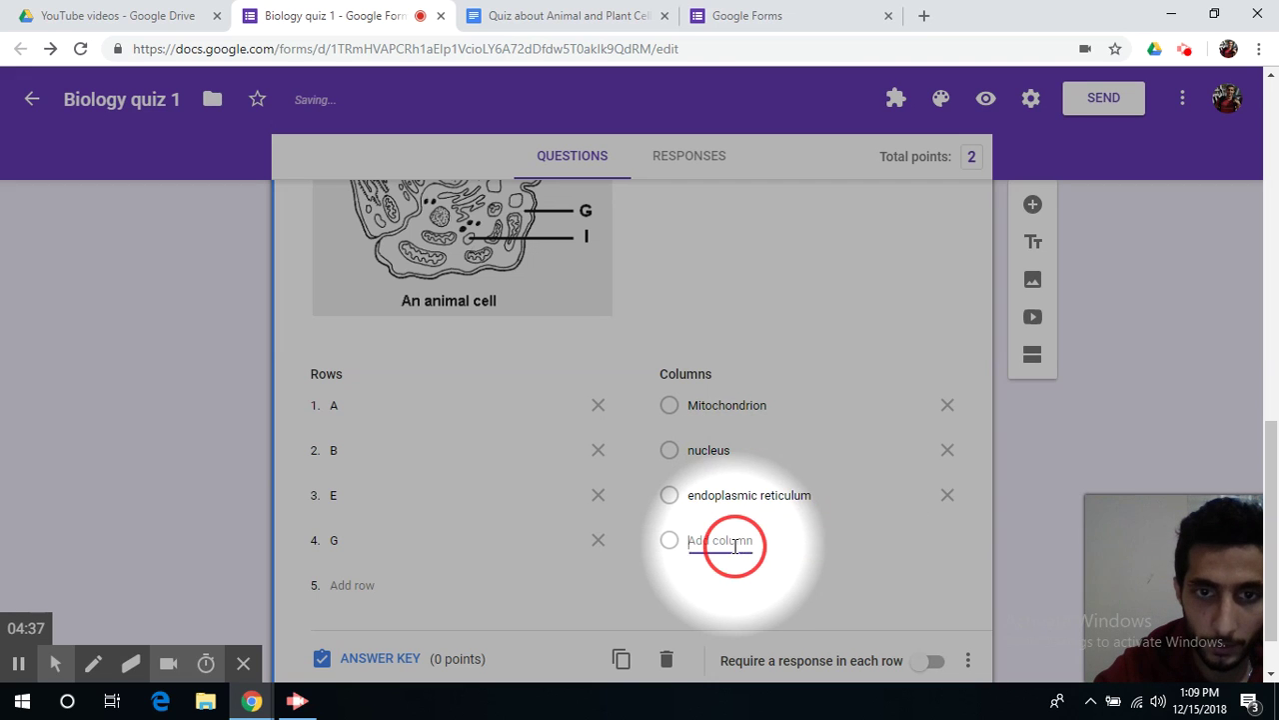
scroll(402, 362, "up", 1)
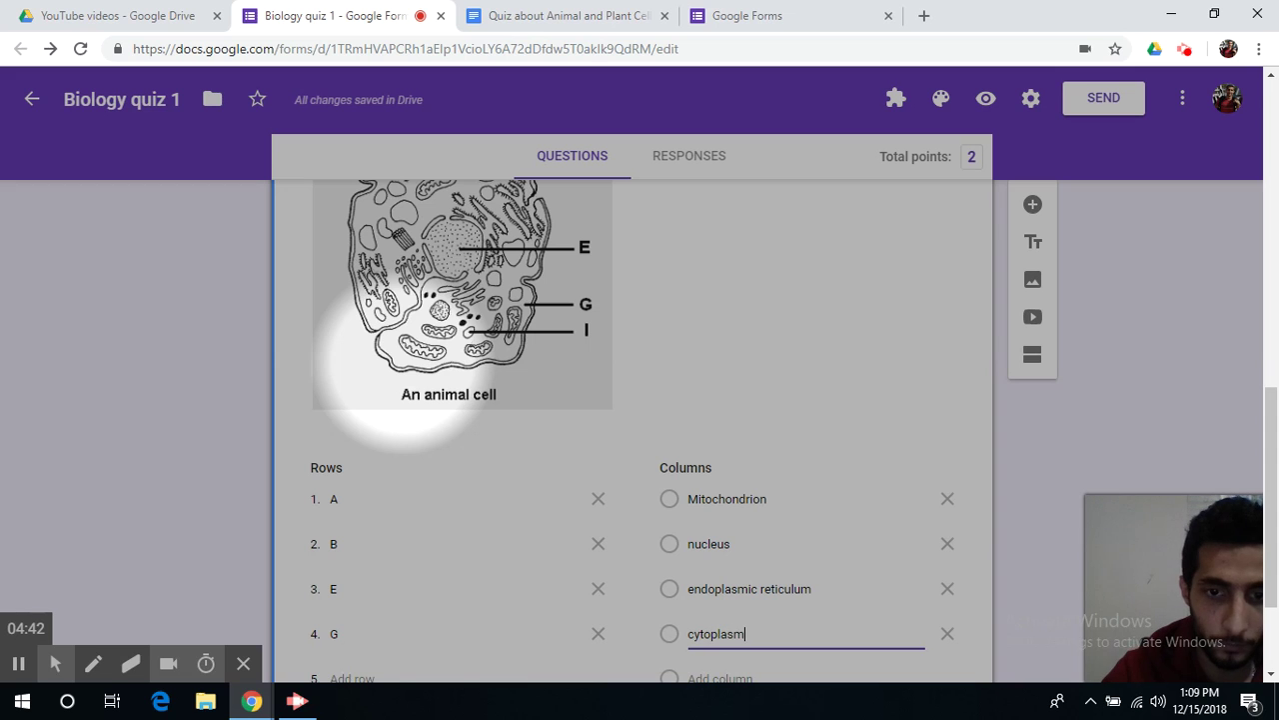
scroll(434, 334, "down", 1)
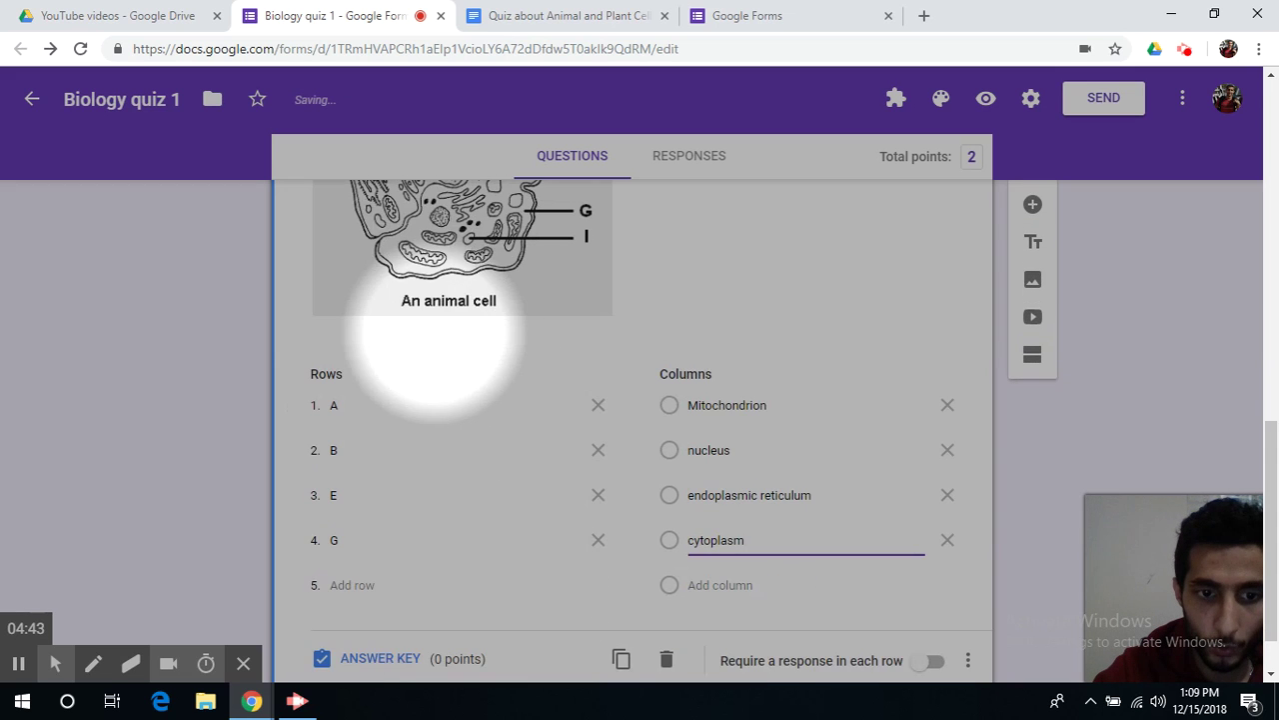
- Set the grid's answer key: A endoplasmic reticulum, B Mitochondrion, E nucleus, G cytoplasm, with 1 point each for rows A, B and G
scroll(400, 560, "down", 1)
left_click(375, 590)
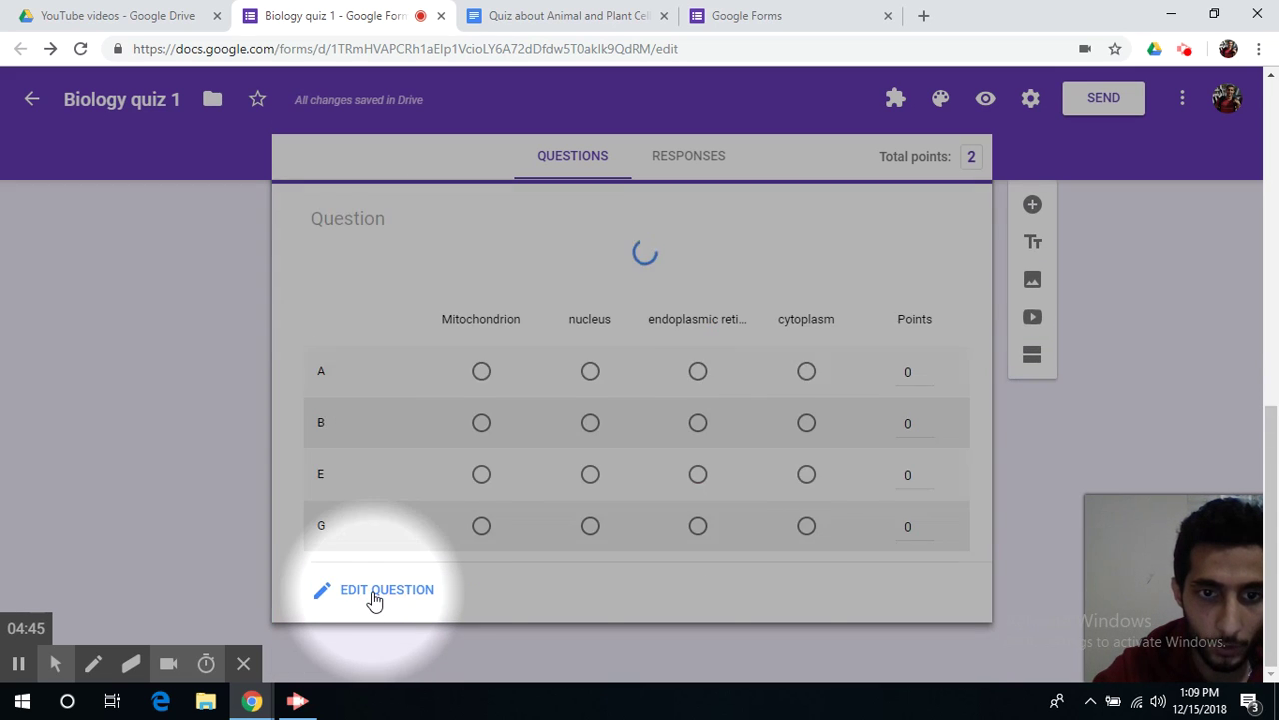
scroll(470, 460, "down", 1)
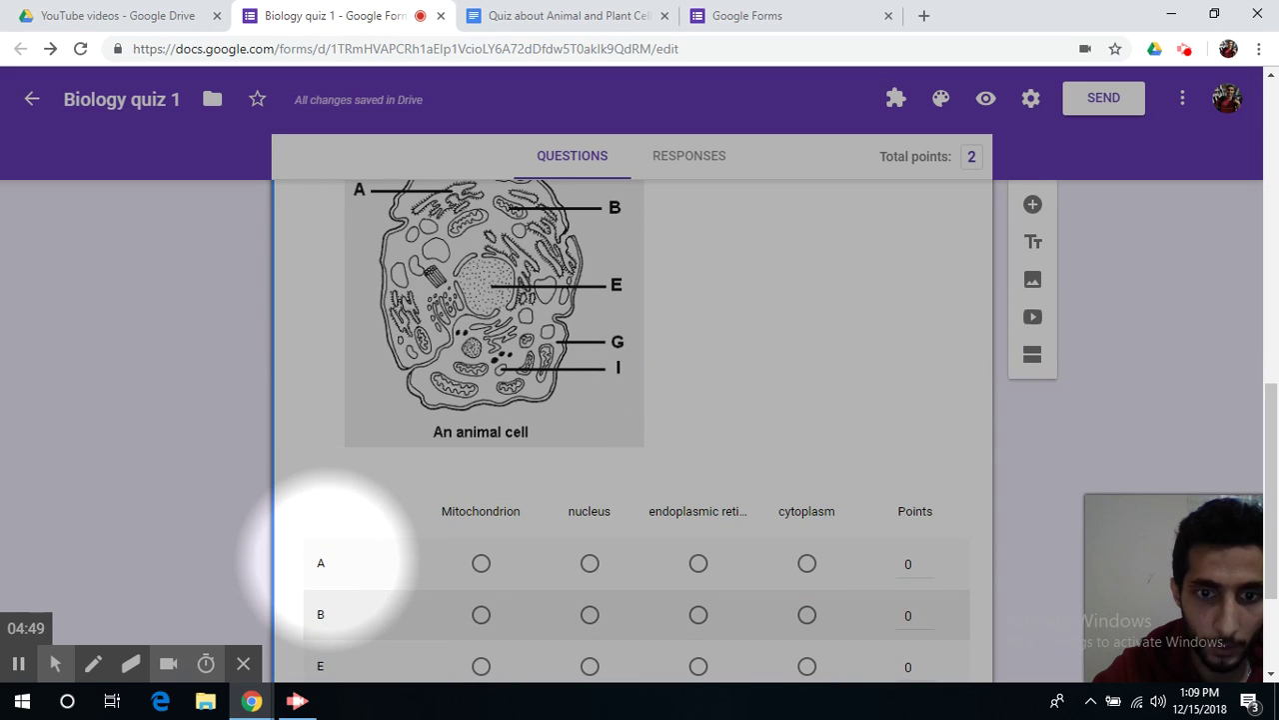
left_click(698, 564)
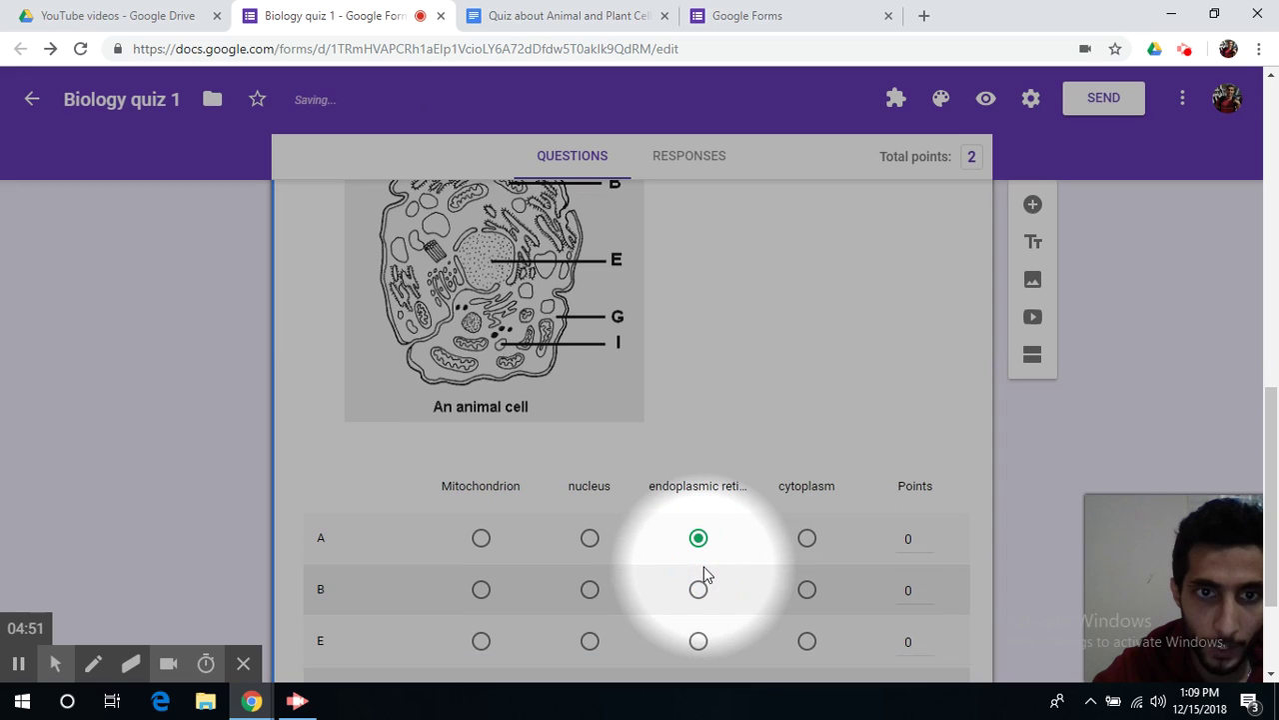
left_click(484, 594)
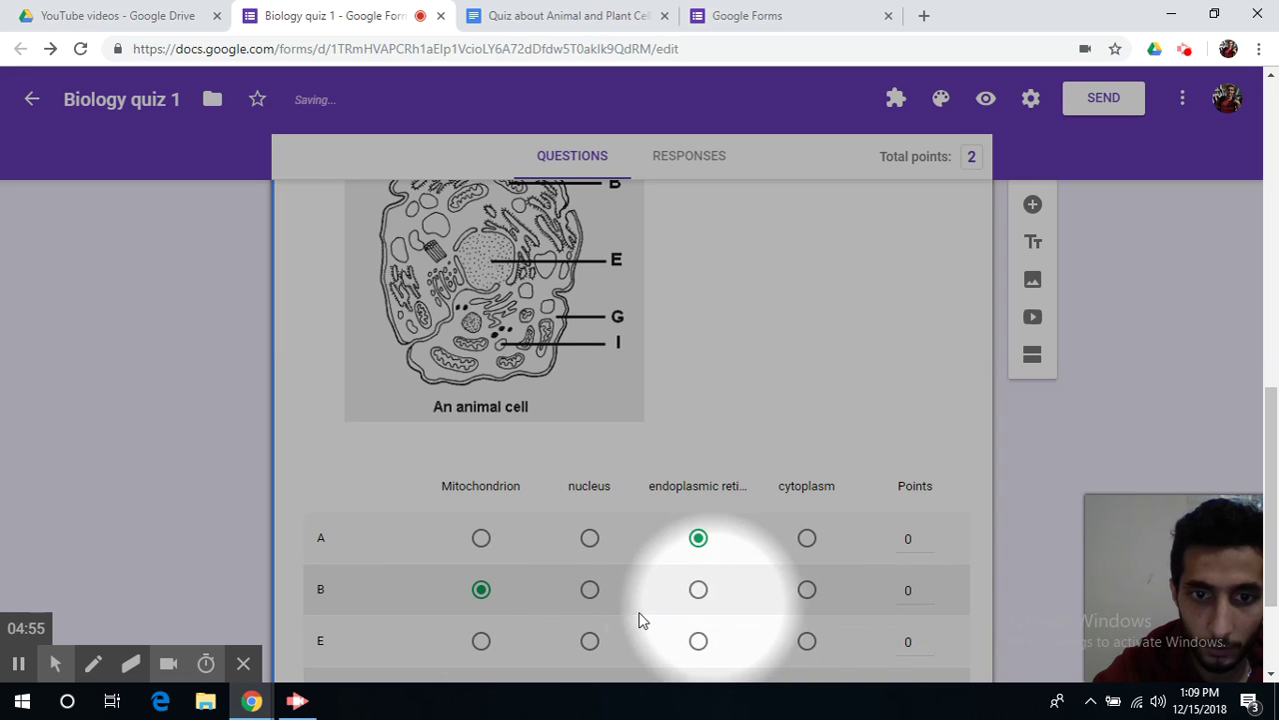
left_click(590, 641)
scroll(713, 633, "down", 3)
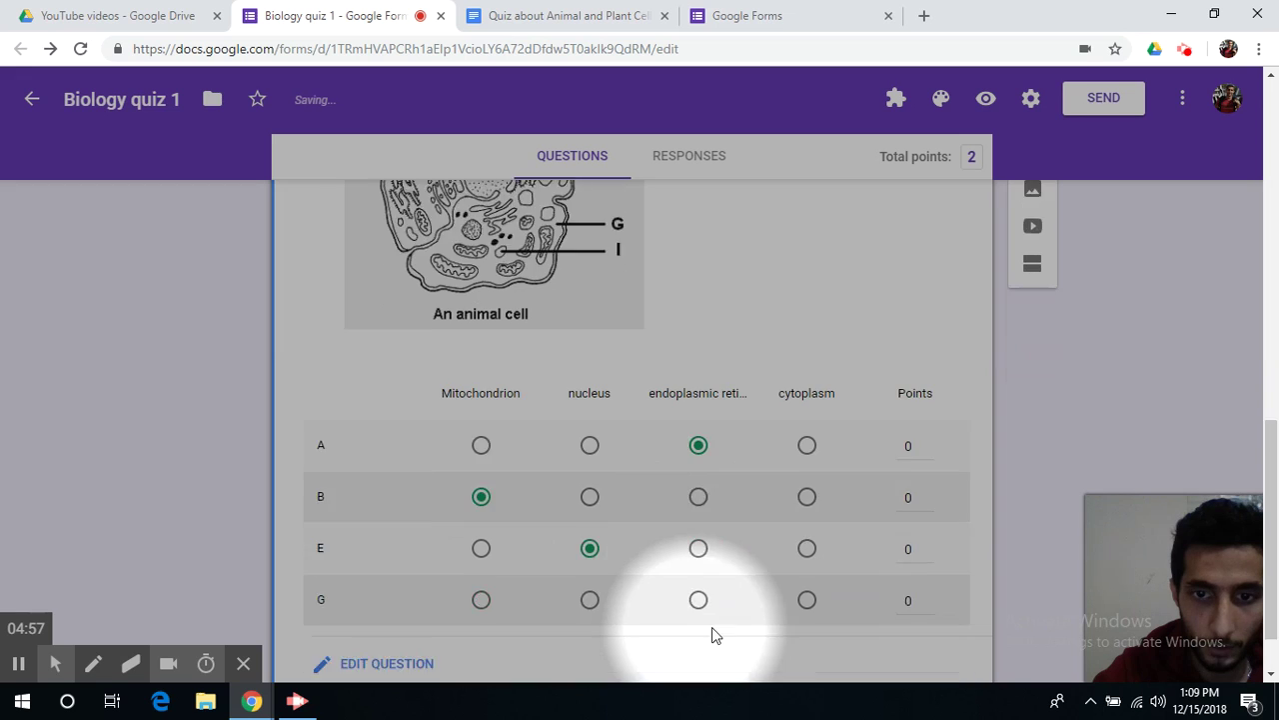
left_click(807, 526)
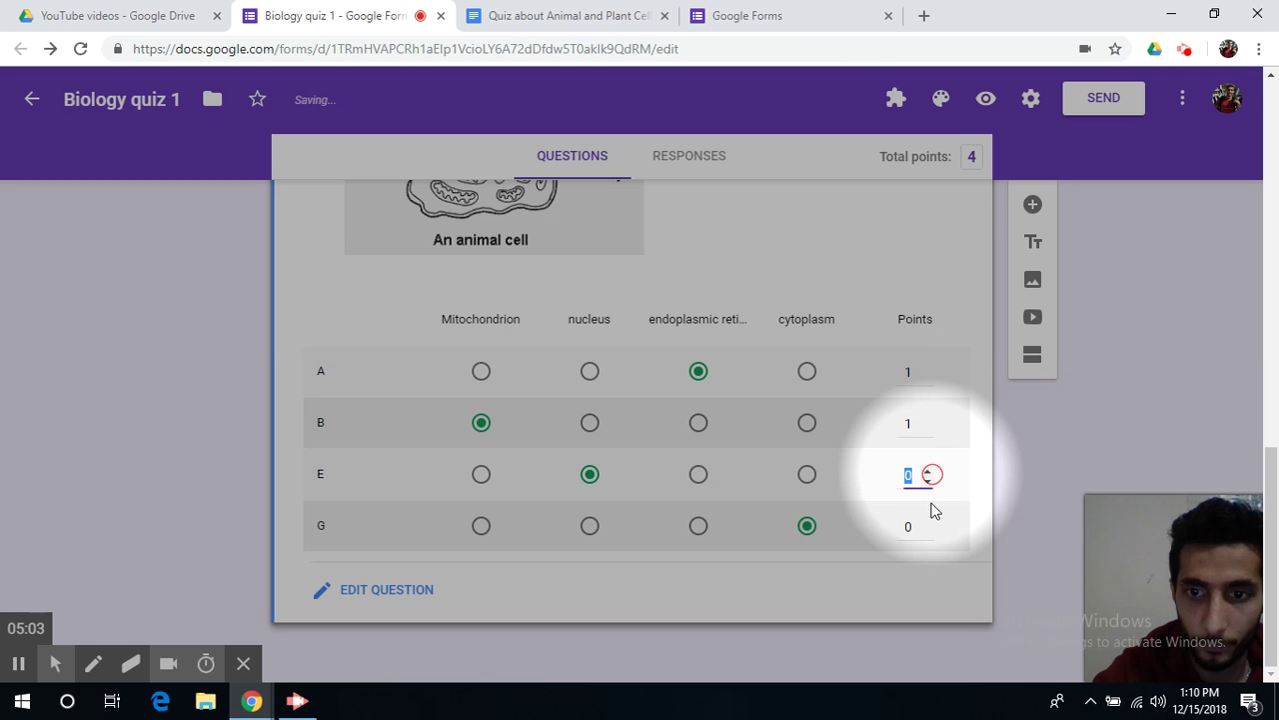
scroll(1037, 508, "up", 8)
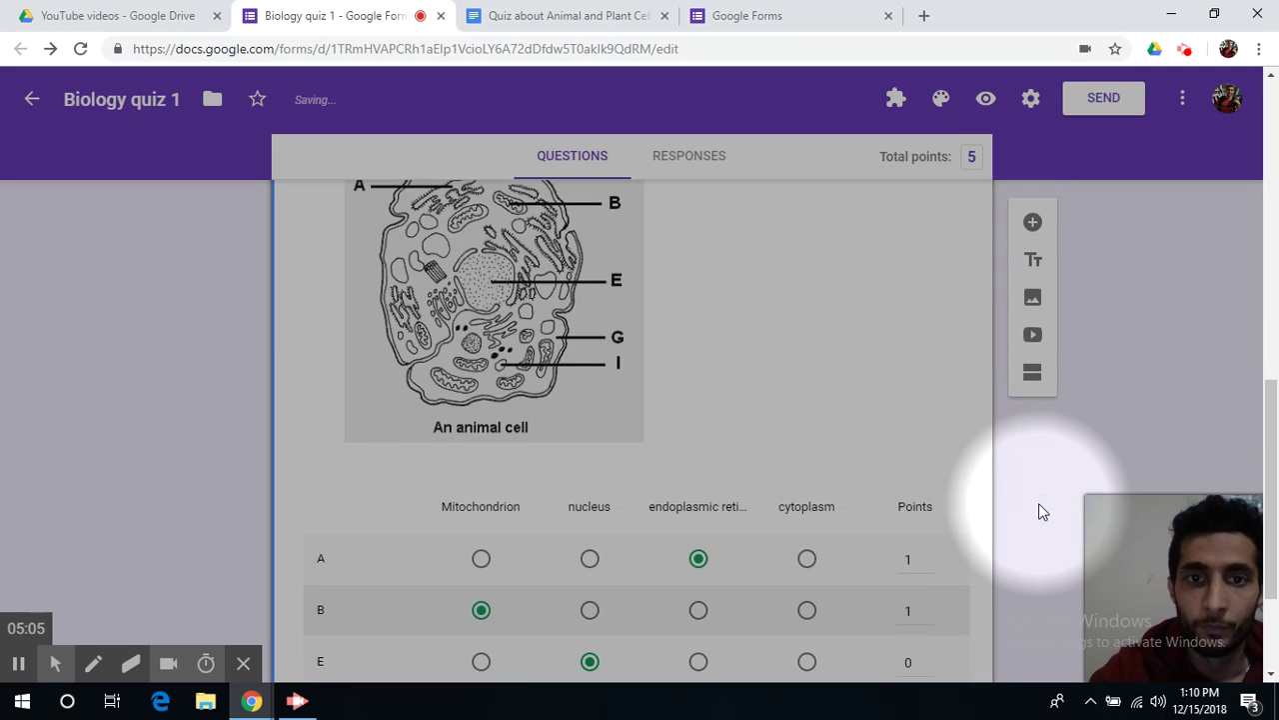
scroll(695, 424, "down", 8)
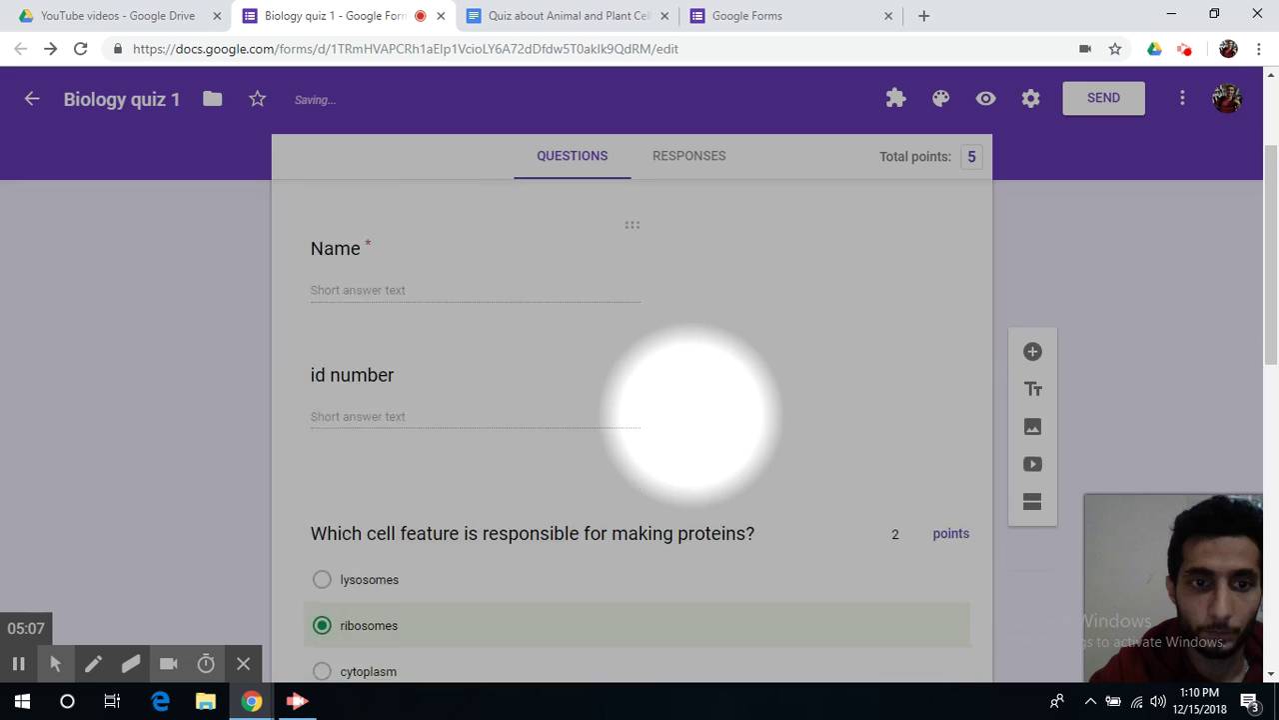
scroll(698, 410, "down", 2)
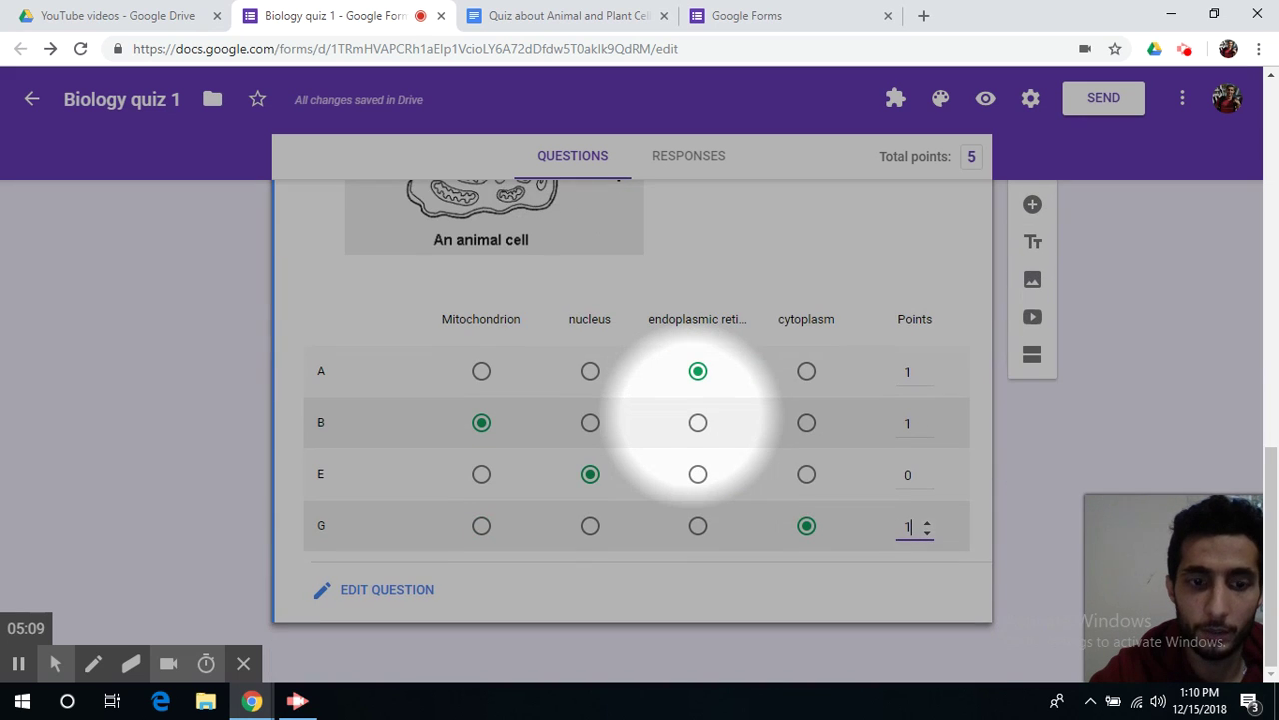
- Create a new spreadsheet named "Biology quiz 1 (Responses)" as the destination for the quiz responses
scroll(697, 410, "up", 10)
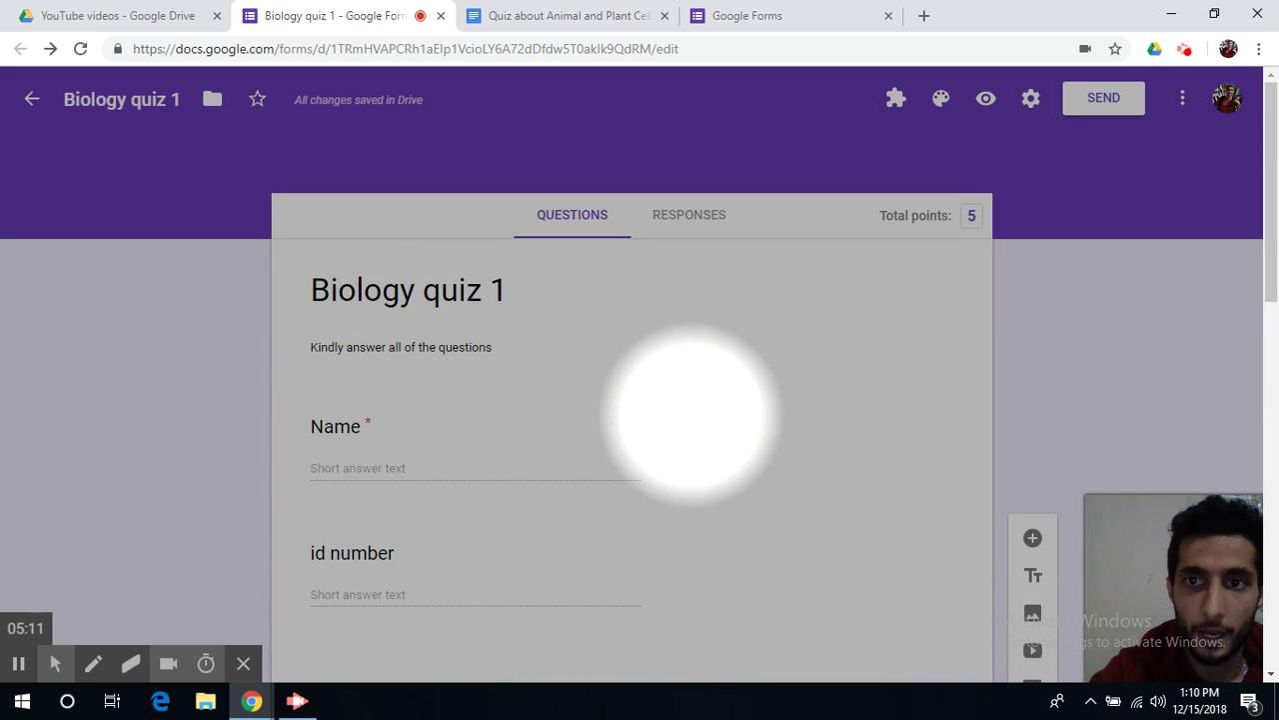
left_click(694, 234)
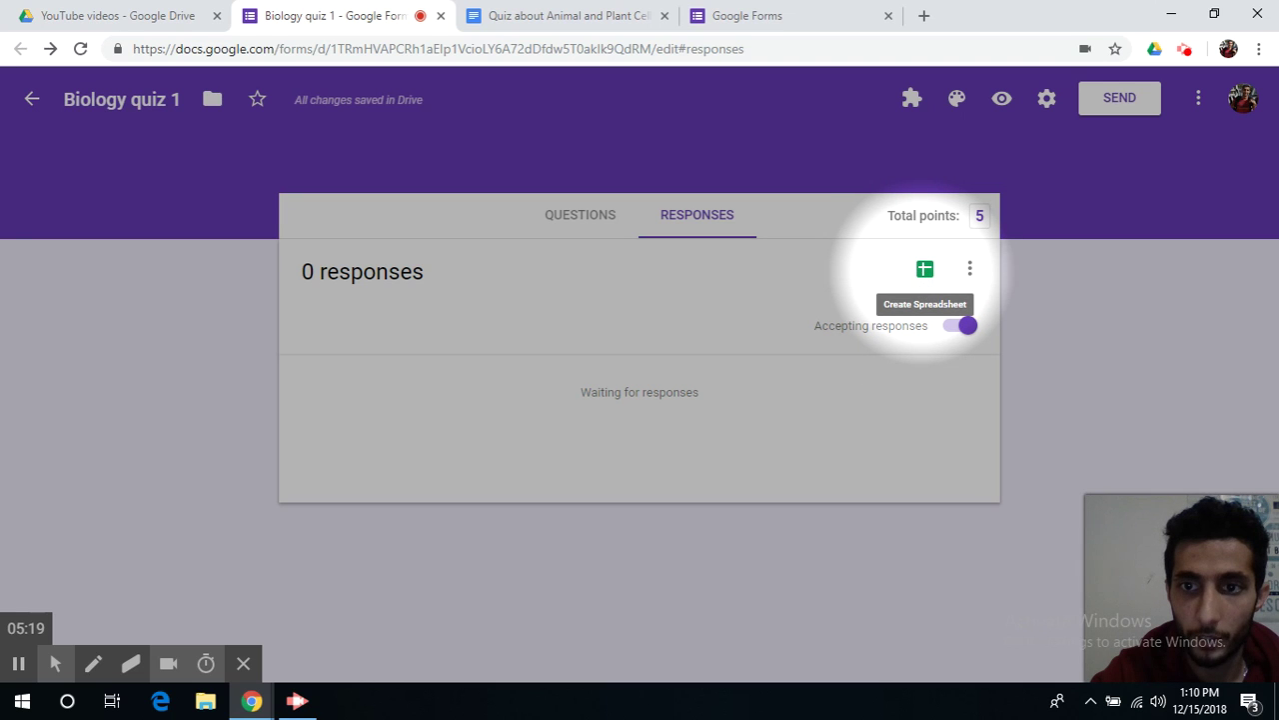
left_click(924, 269)
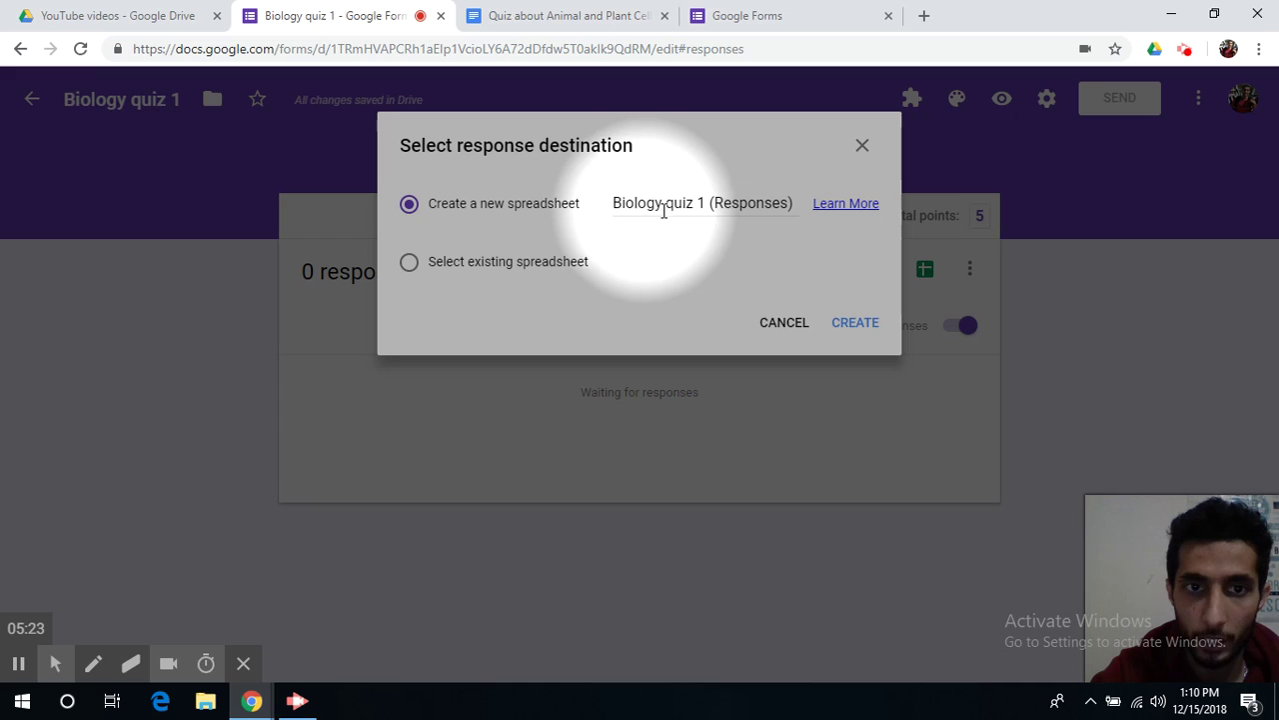
left_click(859, 326)
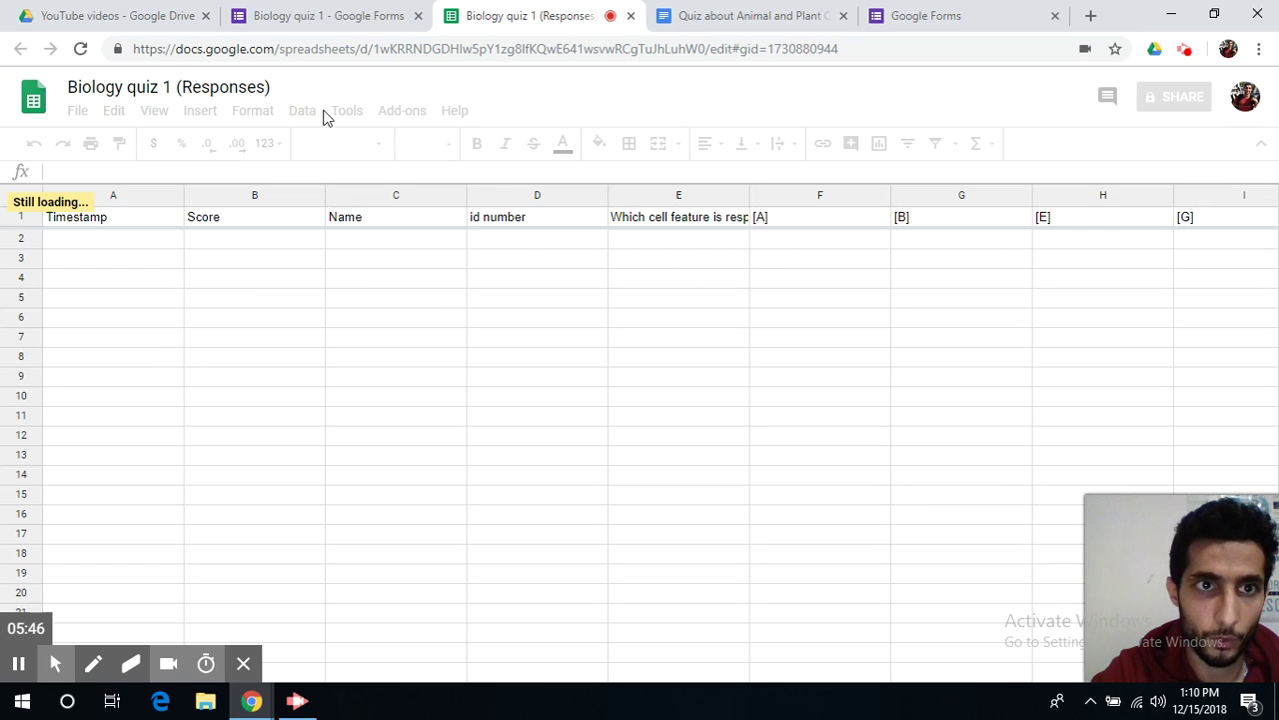
- Return to the quiz form's questions and copy its shortened sharing link from the send options
left_click(299, 24)
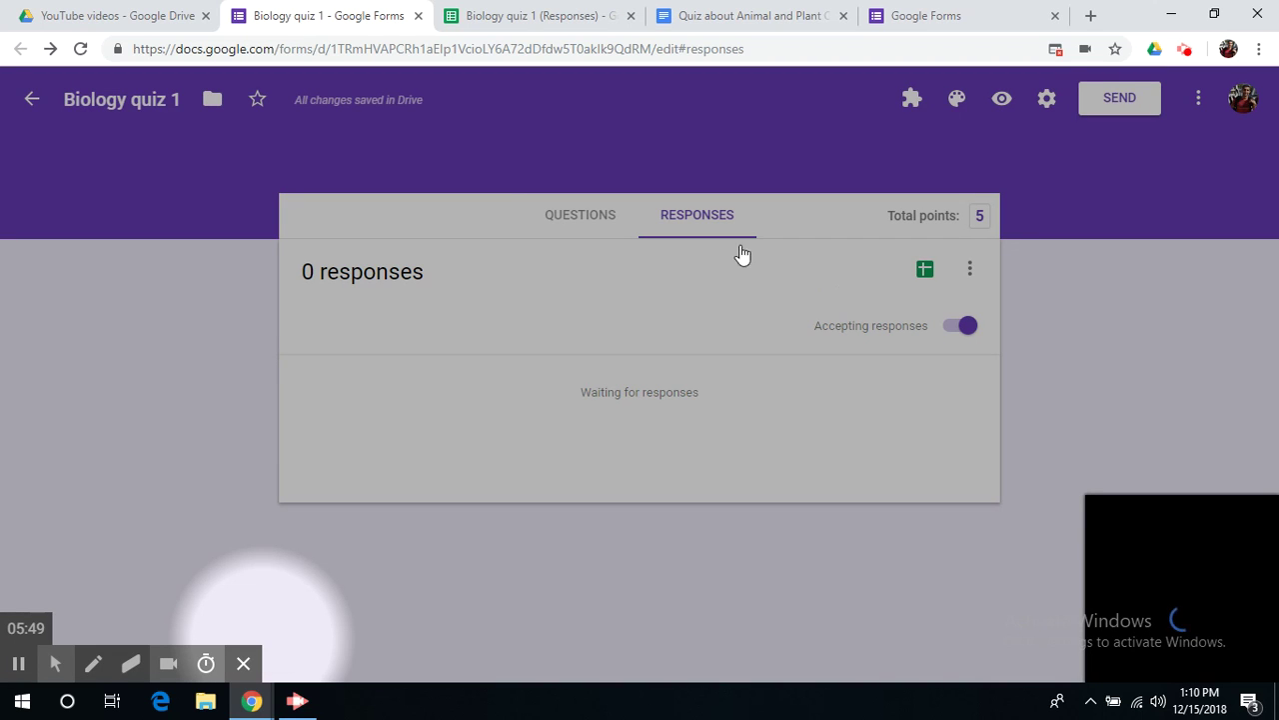
left_click(592, 231)
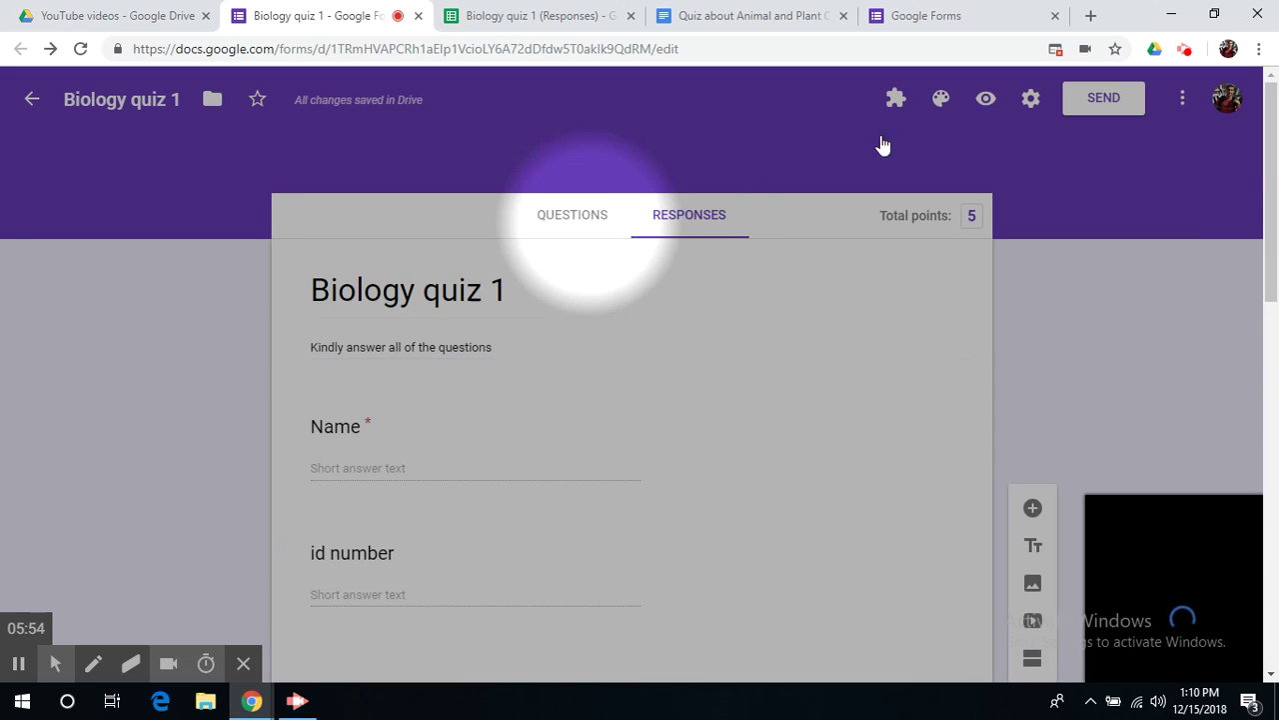
left_click(1106, 100)
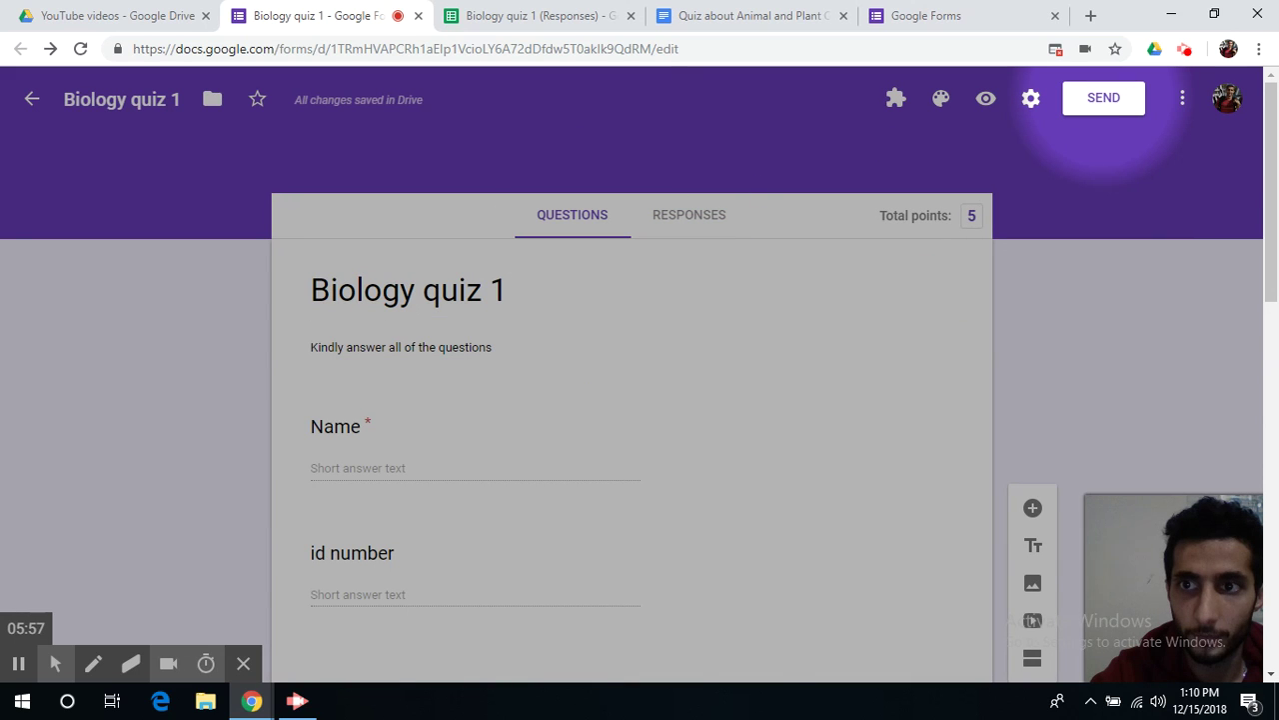
left_click(1102, 100)
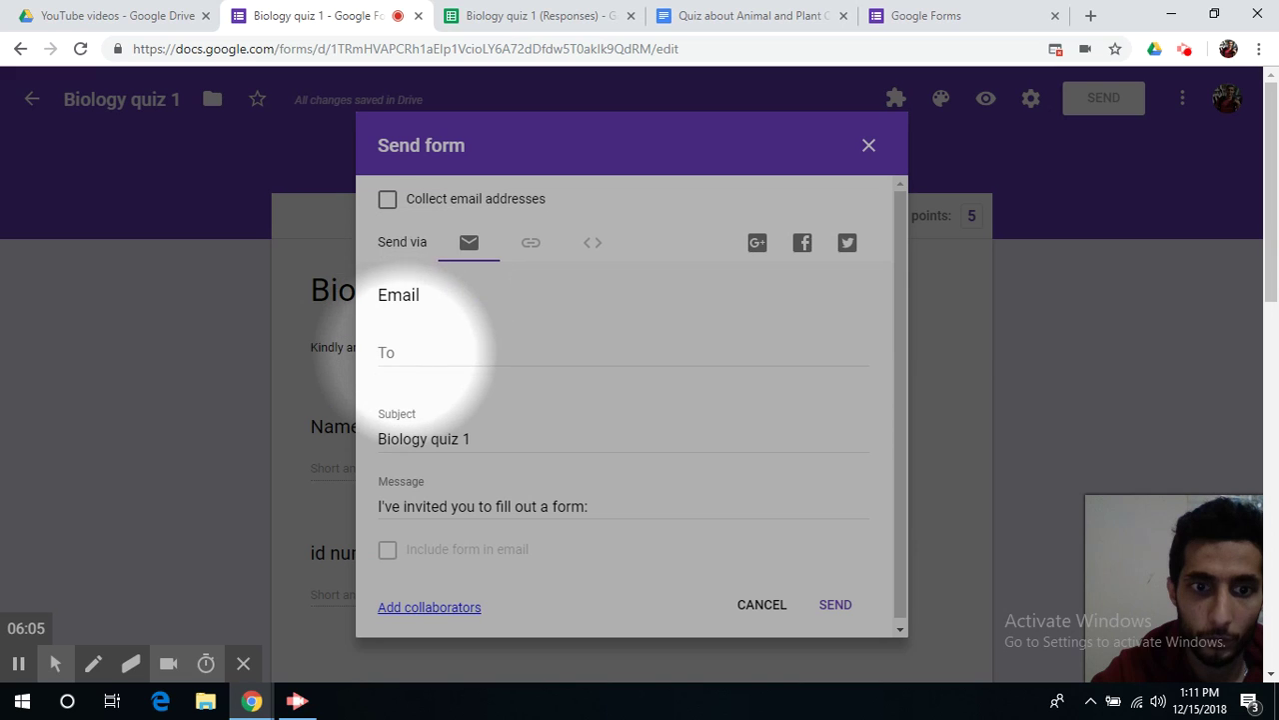
left_click(529, 245)
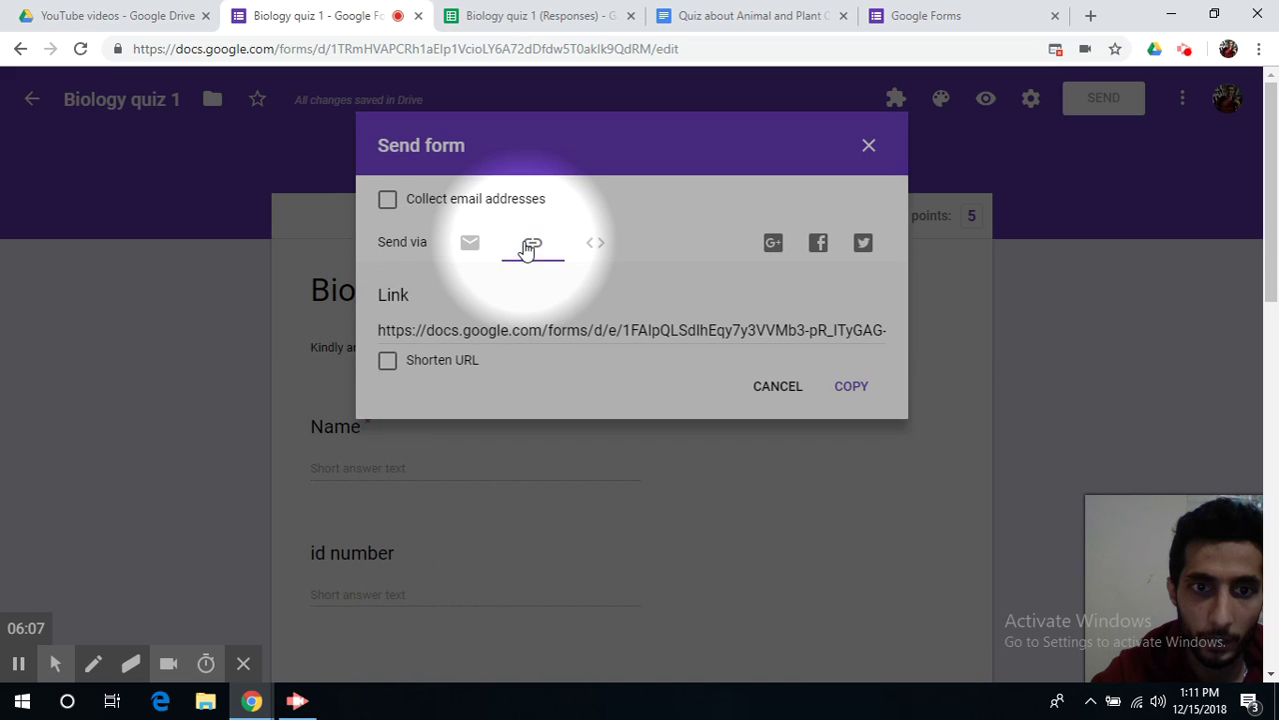
left_click(387, 362)
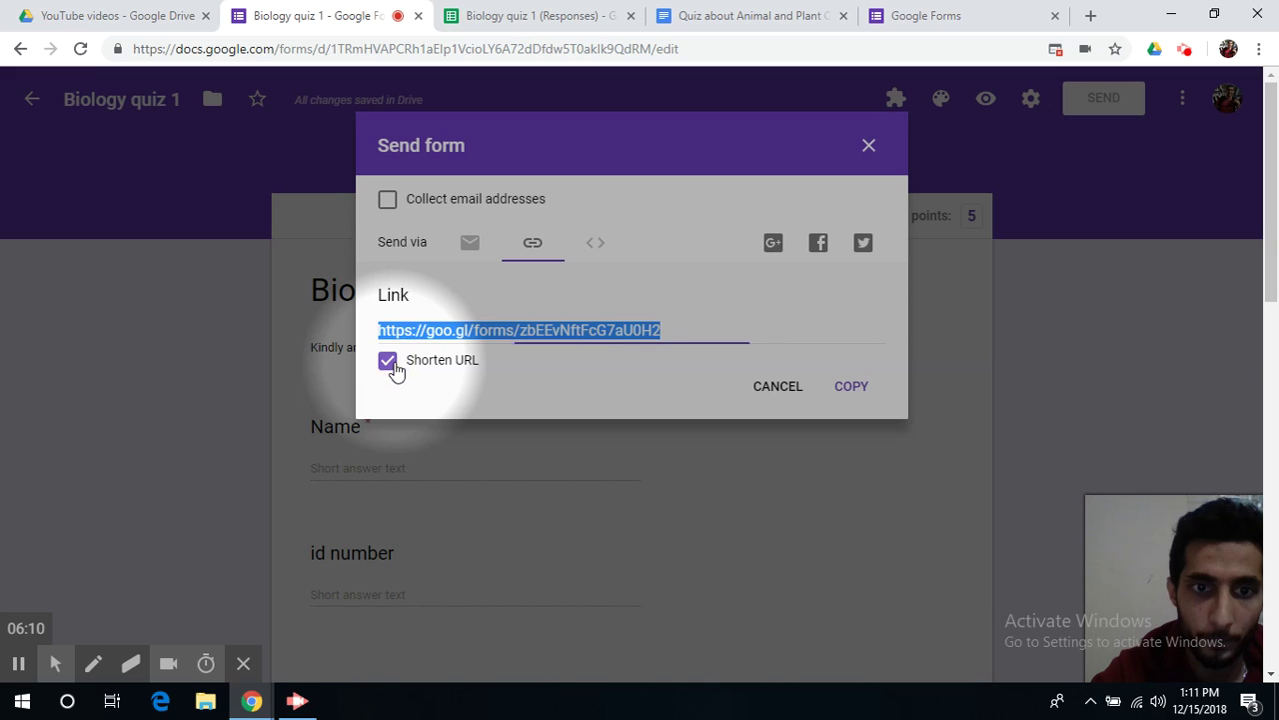
left_click(857, 394)
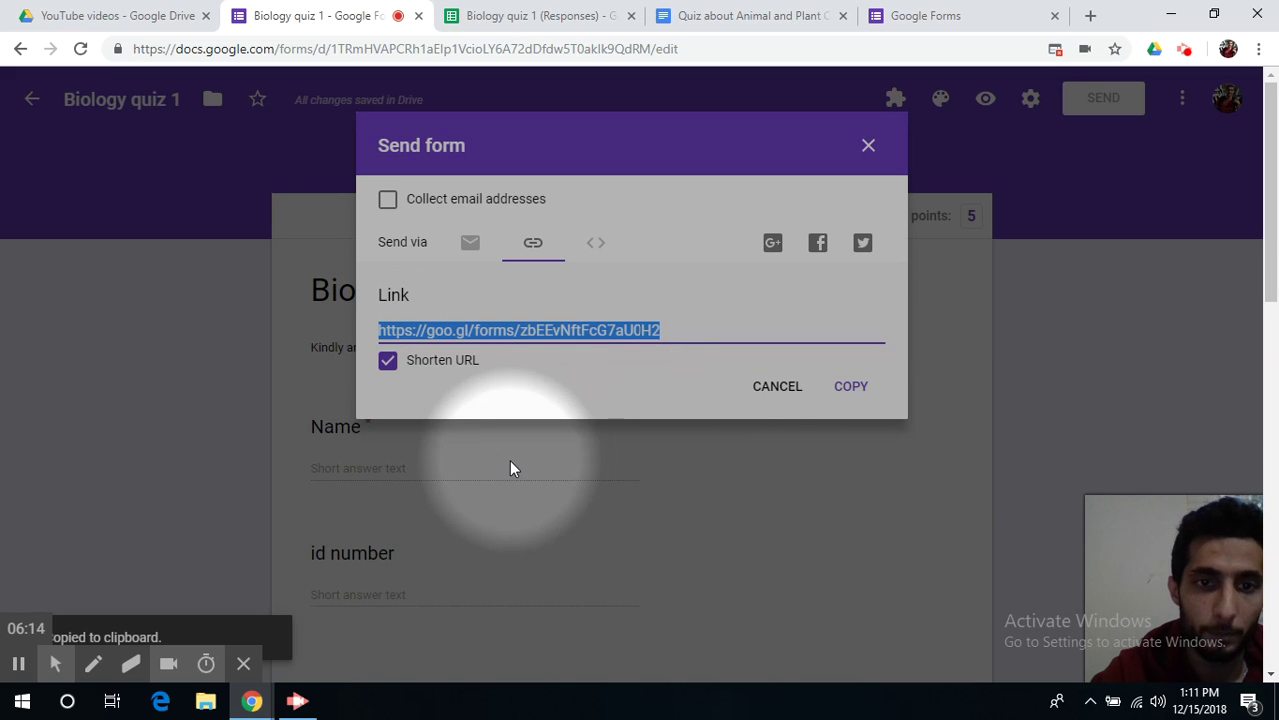
left_click(869, 145)
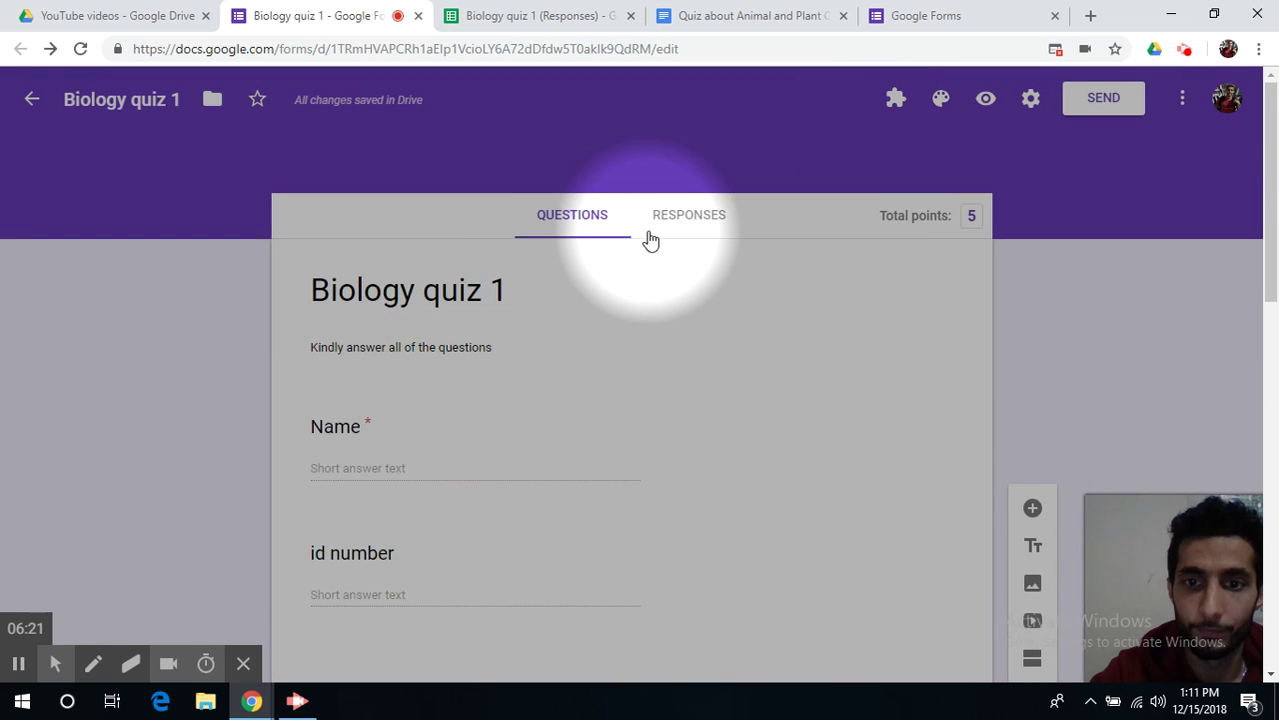
- Review the column headers of the "Biology quiz 1 (Responses)" spreadsheet and return to the quiz form
scroll(651, 240, "down", 3)
scroll(650, 240, "up", 3)
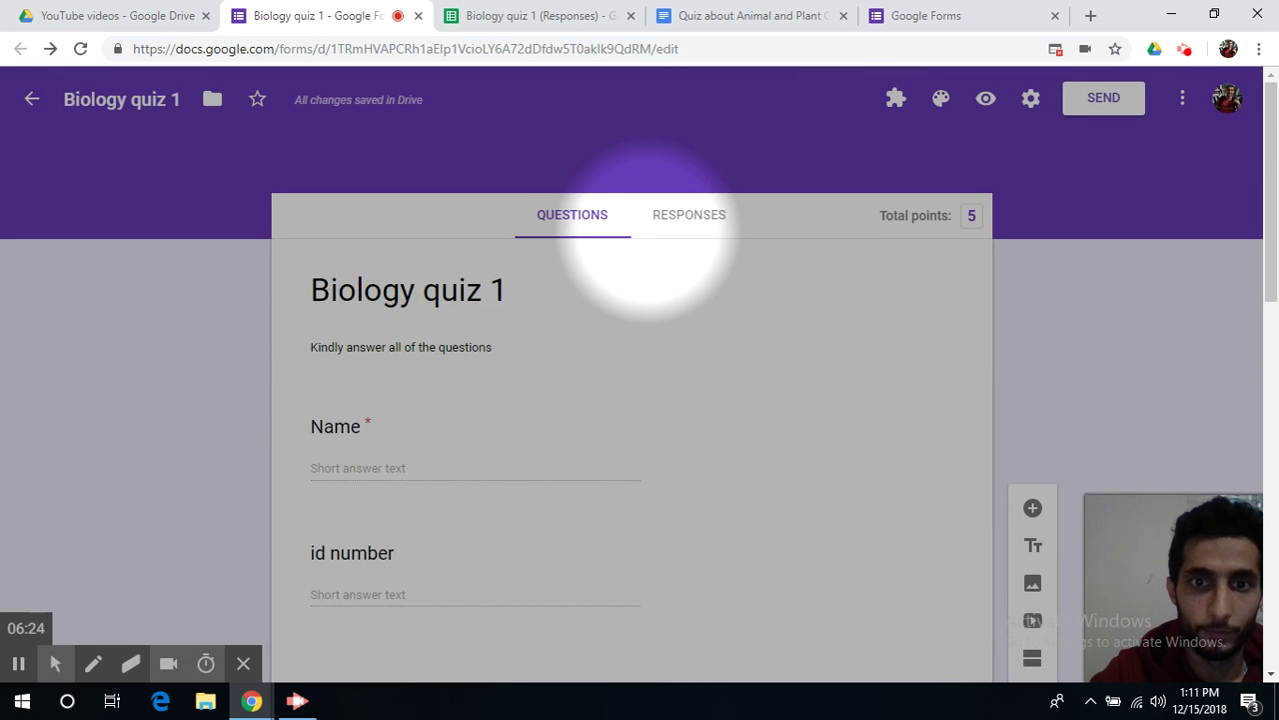
scroll(650, 240, "down", 3)
scroll(613, 229, "up", 3)
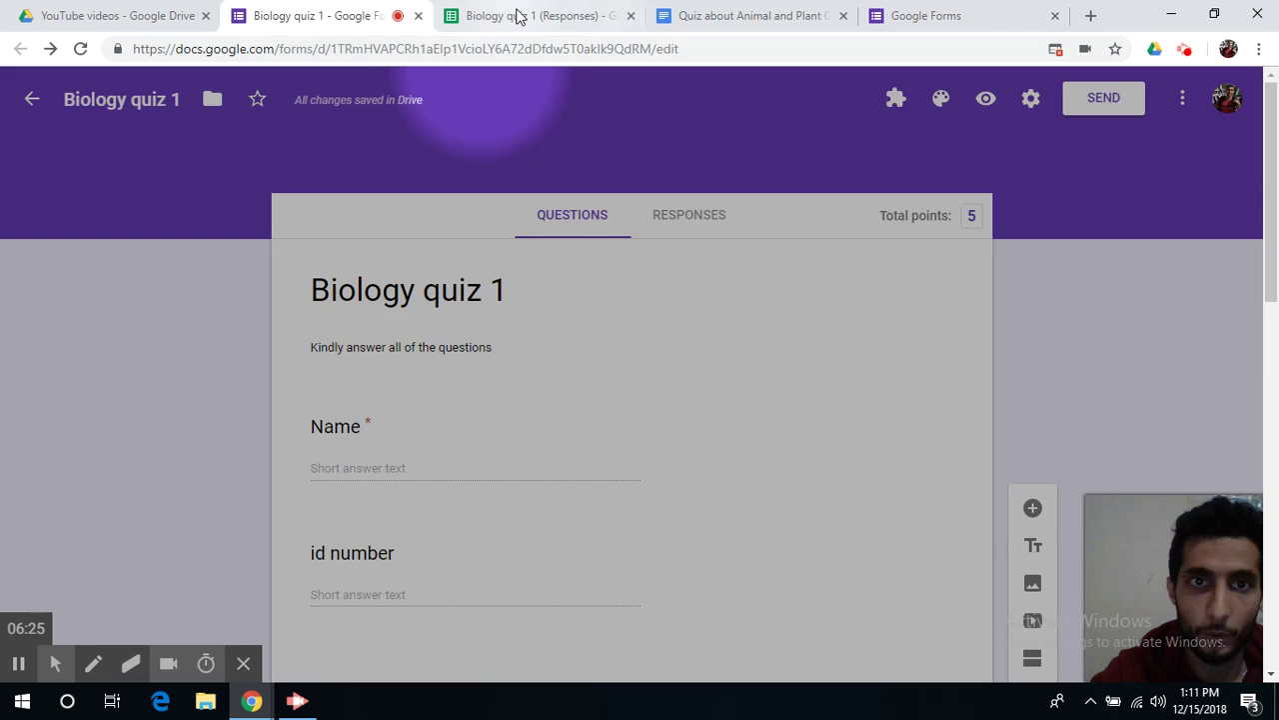
left_click(517, 16)
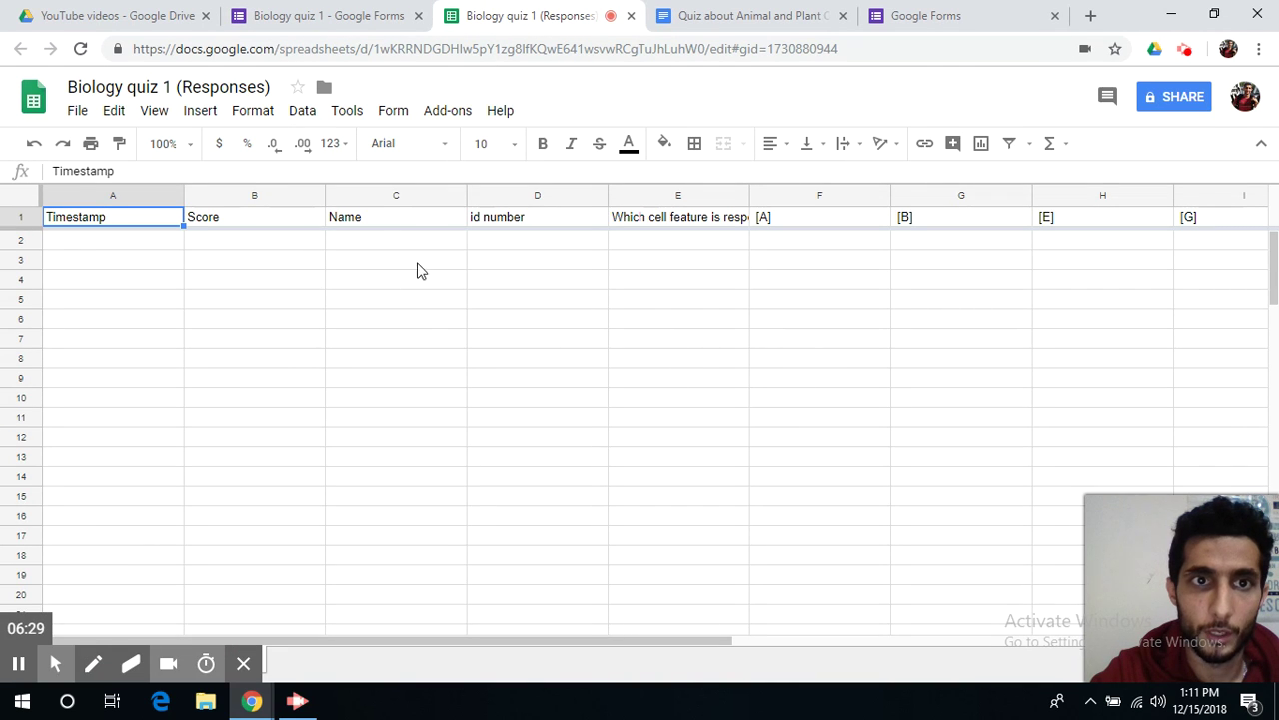
left_click(350, 16)
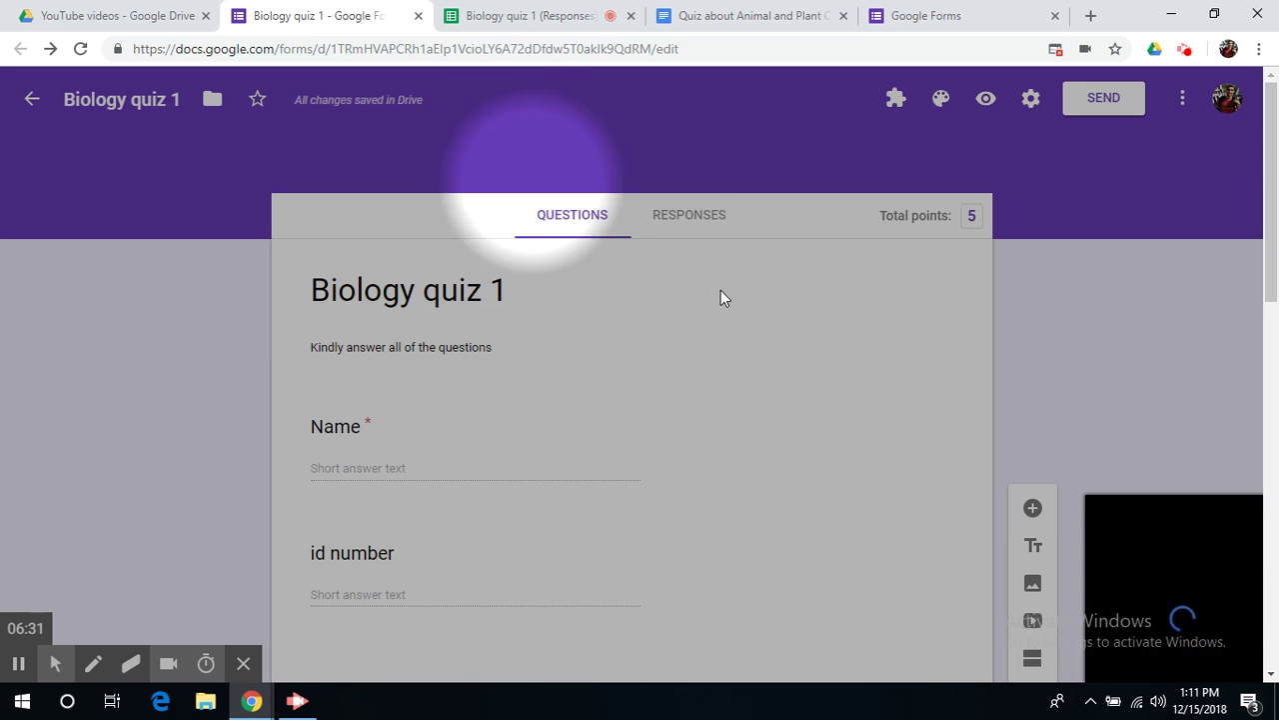